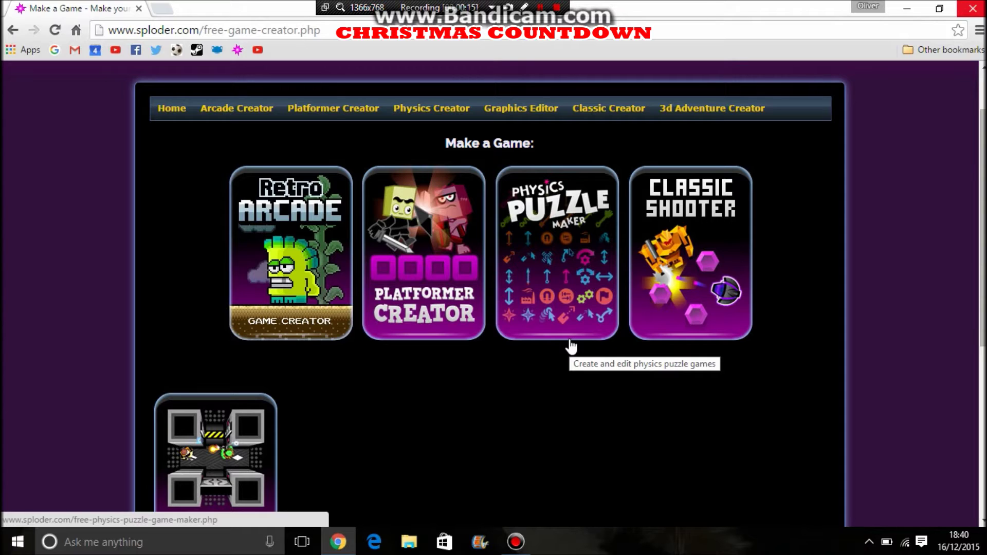
Open the Physics Puzzle Maker from the game creators and dismiss its welcome window
{"action": "left_click", "coordinate": [532, 275]}
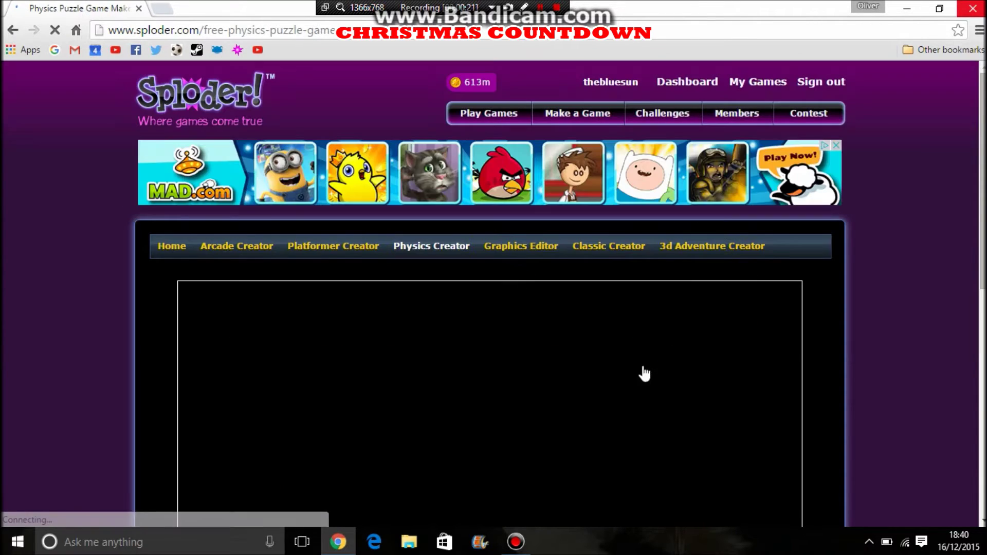
{"action": "scroll", "coordinate": [506, 239], "scroll_direction": "down", "scroll_amount": 2}
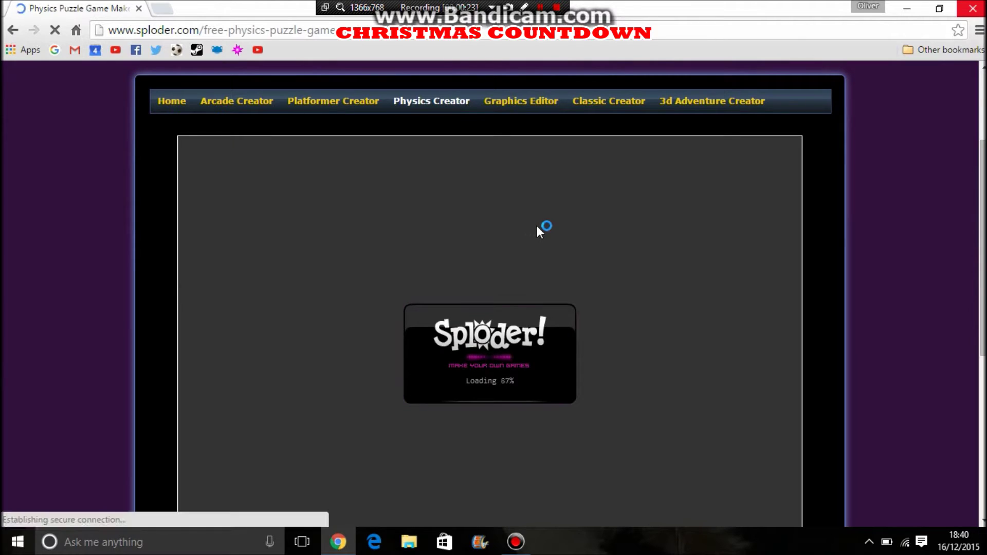
{"action": "scroll", "coordinate": [547, 230], "scroll_direction": "down", "scroll_amount": 1}
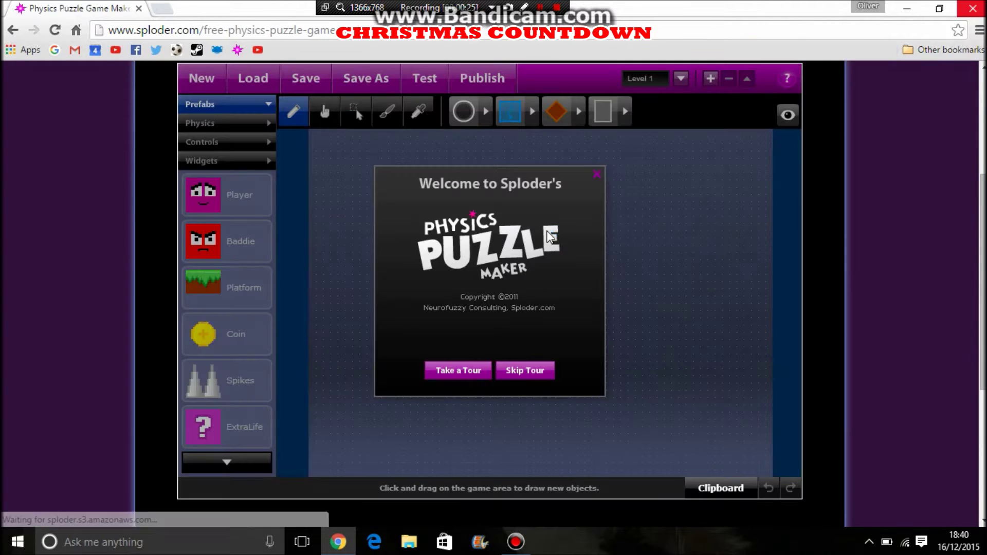
{"action": "left_click", "coordinate": [596, 175]}
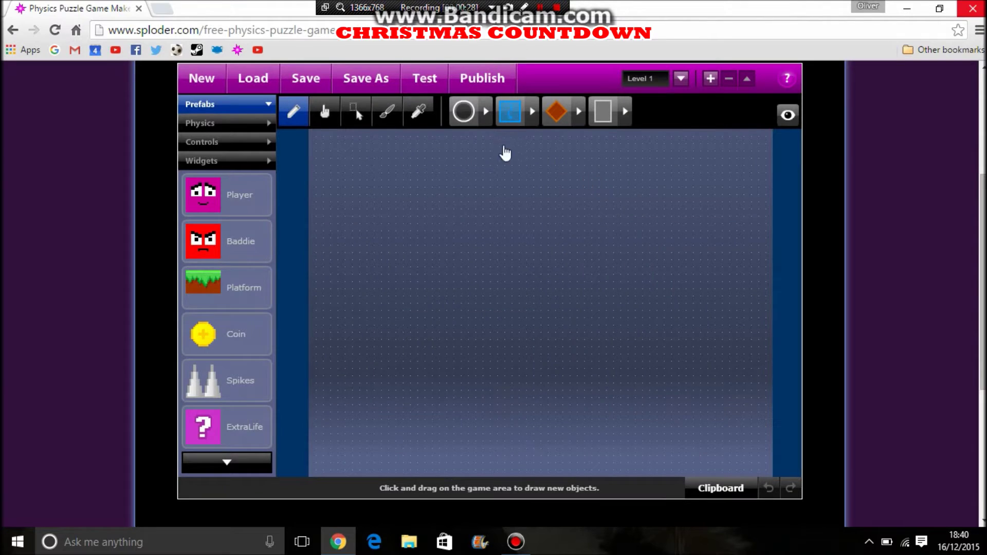
In the level's background settings, choose the Snow effect and make both the top and bottom colors bright blue
{"action": "left_click", "coordinate": [358, 117]}
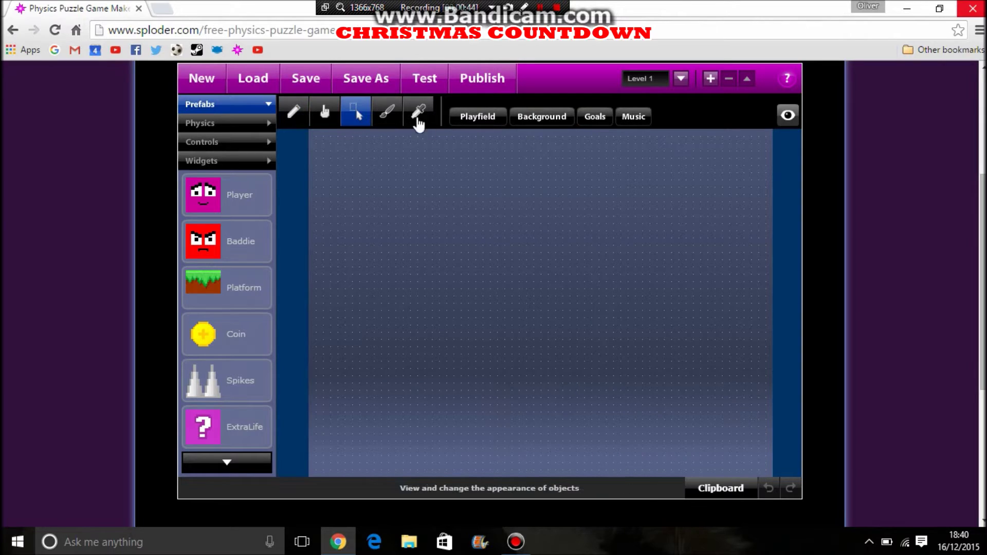
{"action": "left_click", "coordinate": [535, 120]}
{"action": "left_click", "coordinate": [513, 359]}
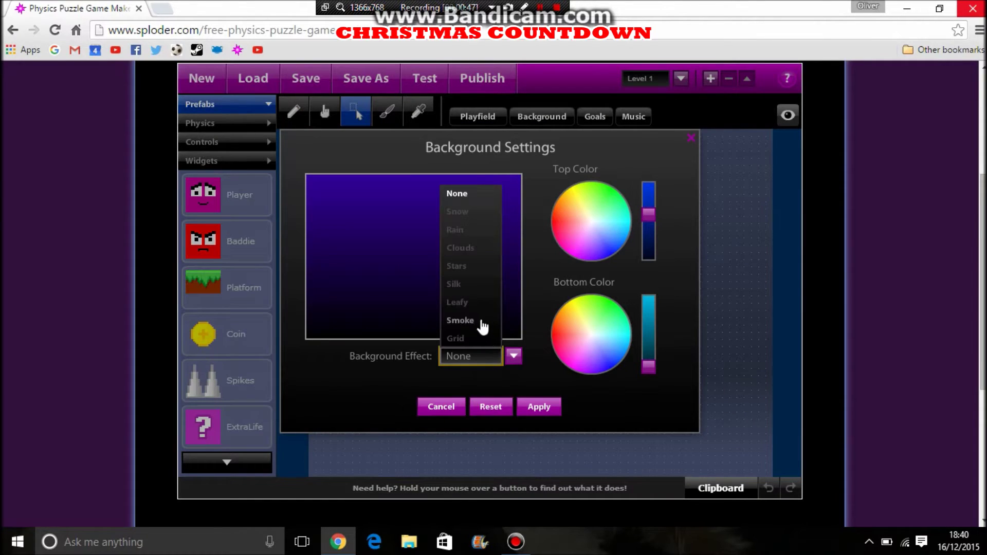
{"action": "left_click", "coordinate": [457, 211]}
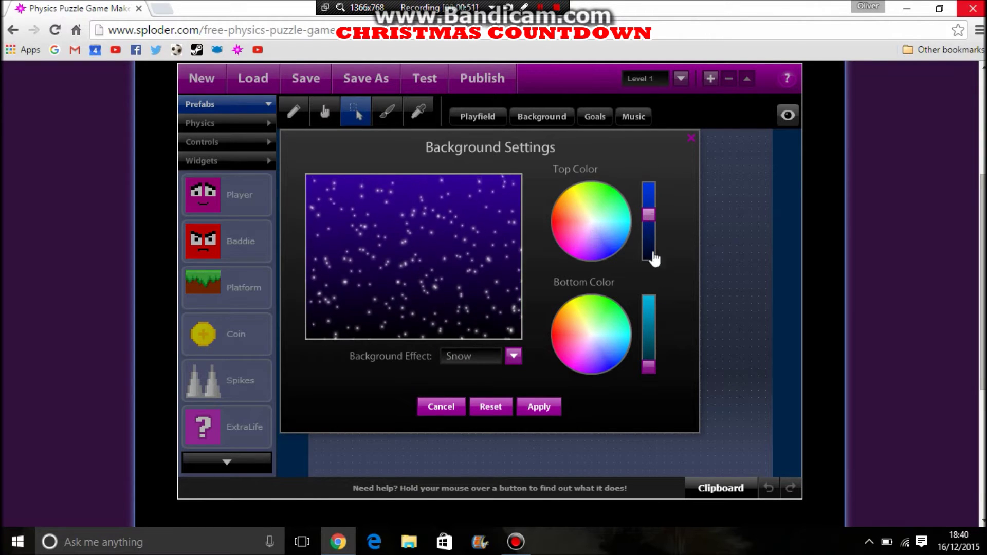
{"action": "left_click_drag", "start_coordinate": [649, 249], "coordinate": [649, 189]}
{"action": "left_click_drag", "start_coordinate": [649, 367], "coordinate": [641, 227]}
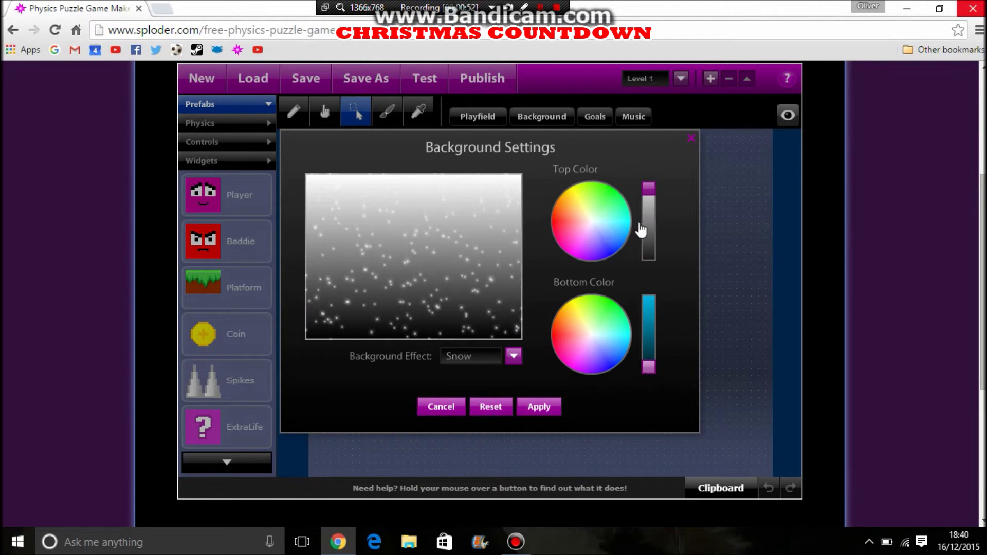
{"action": "left_click", "coordinate": [613, 369]}
{"action": "left_click", "coordinate": [607, 257]}
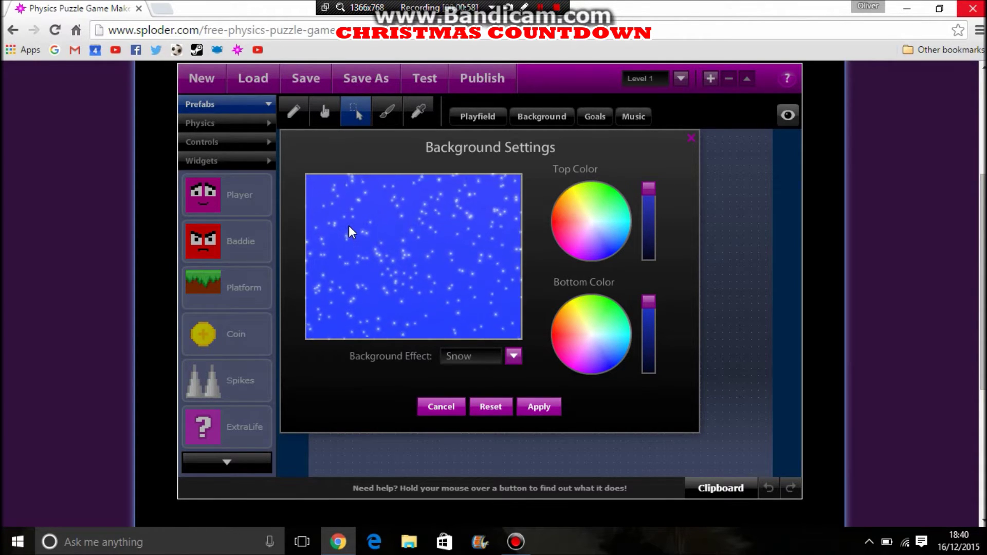
Set the background effect to None and apply the background settings
{"action": "left_click", "coordinate": [498, 357]}
{"action": "left_click", "coordinate": [484, 195]}
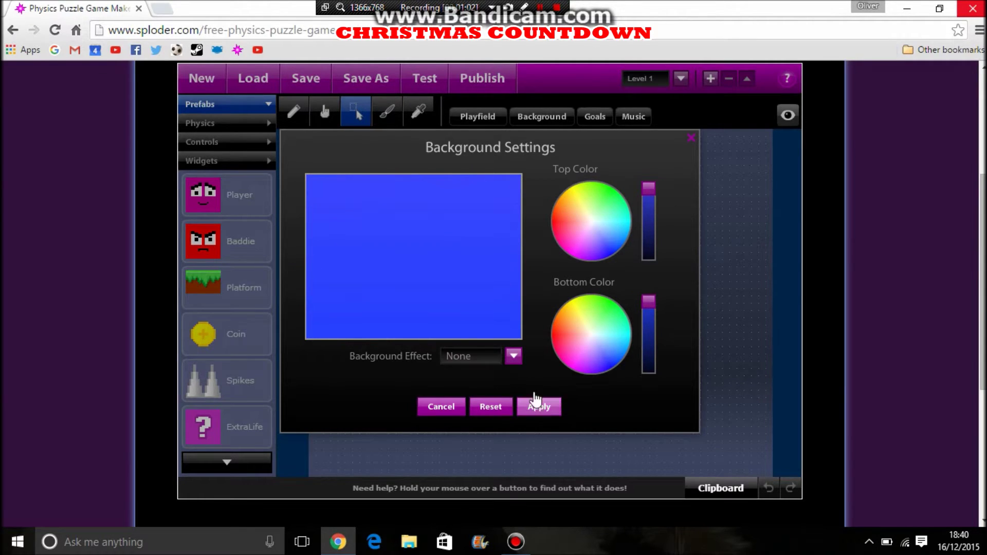
{"action": "left_click", "coordinate": [536, 404]}
Draw a nearly square box-shaped object with free movement in the upper part of the level
{"action": "left_click", "coordinate": [293, 111]}
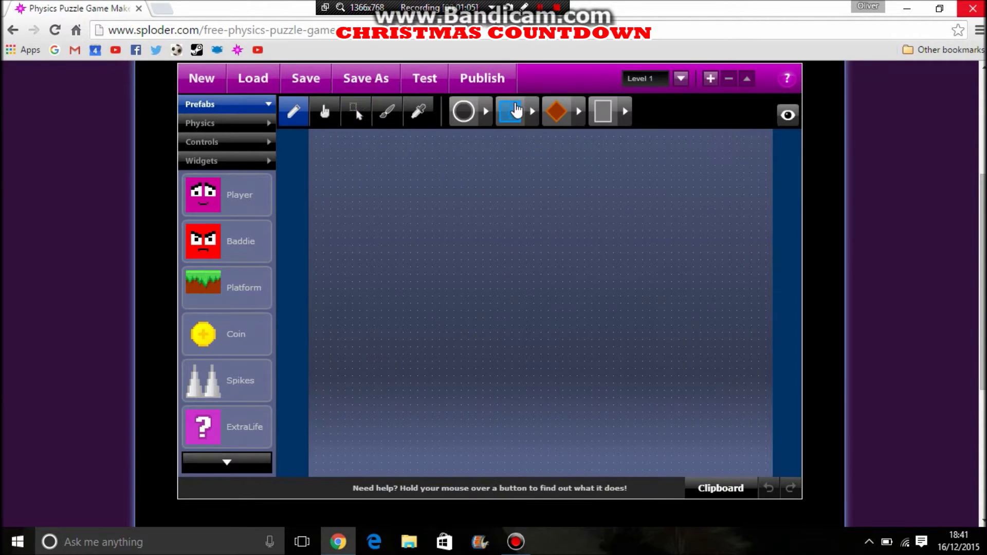
{"action": "left_click", "coordinate": [516, 110]}
{"action": "left_click", "coordinate": [517, 234]}
{"action": "left_click", "coordinate": [519, 123]}
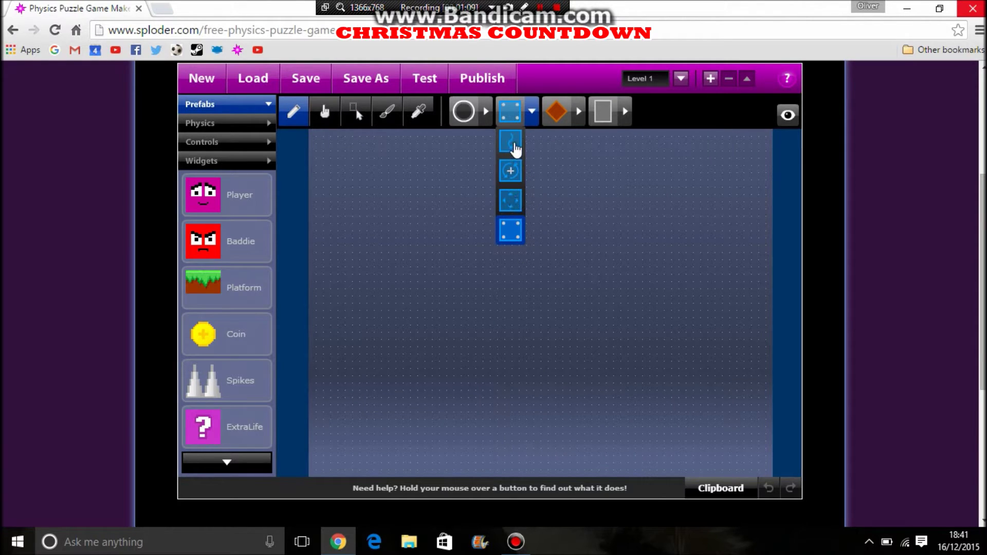
{"action": "left_click", "coordinate": [512, 143]}
{"action": "left_click", "coordinate": [486, 111]}
{"action": "left_click", "coordinate": [468, 194]}
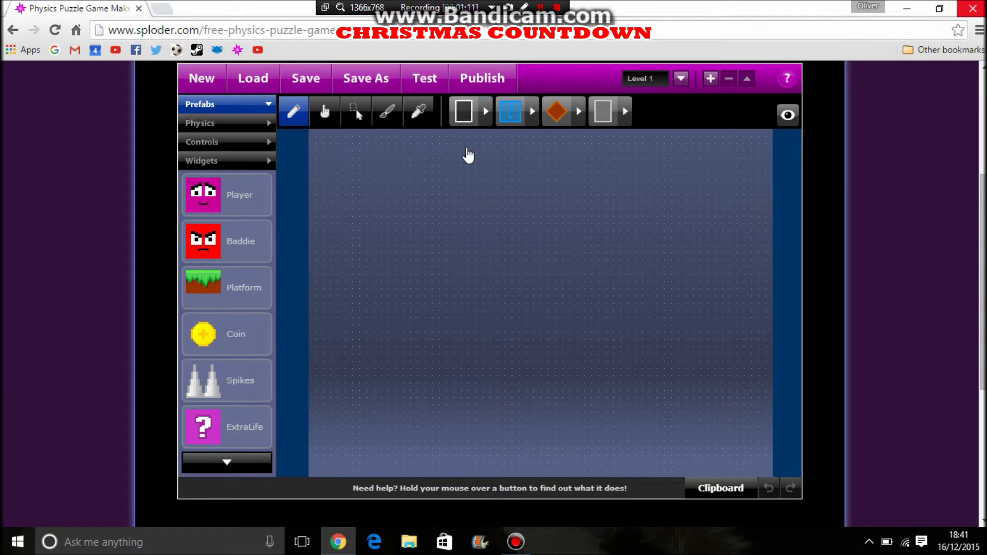
{"action": "mouse_move", "coordinate": [403, 172]}
{"action": "left_mouse_down"}
{"action": "mouse_move", "coordinate": [475, 262]}
{"action": "mouse_move", "coordinate": [483, 245]}
{"action": "left_mouse_up"}
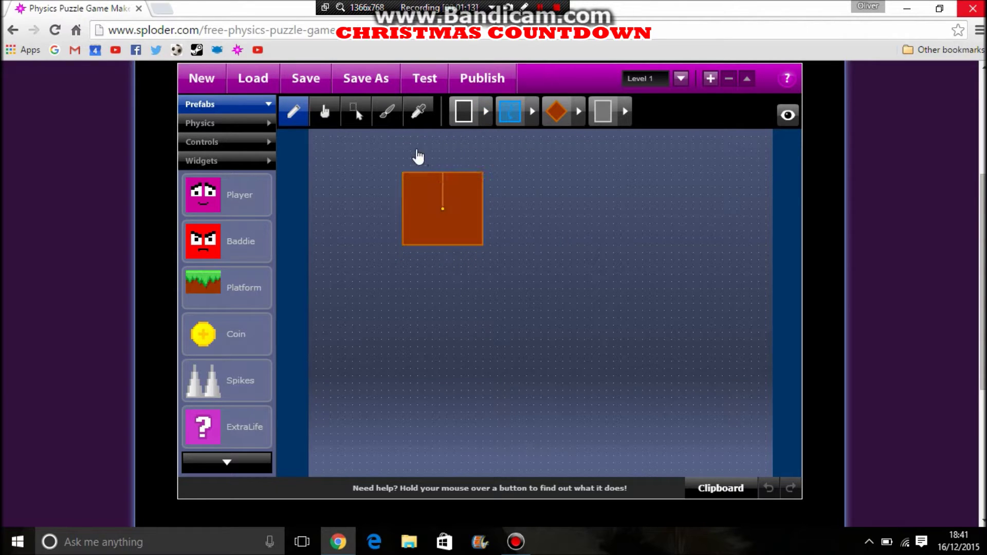
Open the graphics library for painting objects and search it by the tag "graphics"
{"action": "left_click", "coordinate": [387, 111]}
{"action": "left_click", "coordinate": [704, 122]}
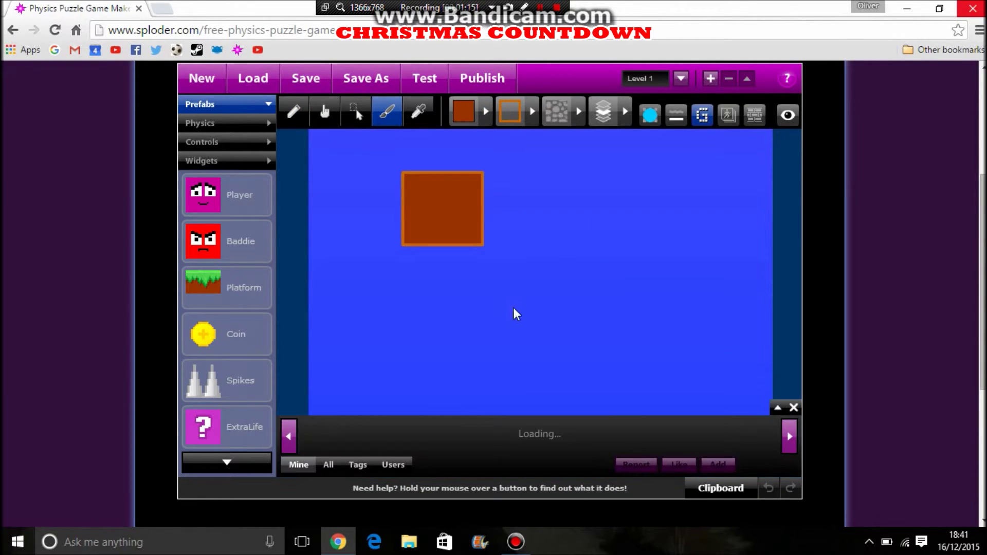
{"action": "left_click", "coordinate": [424, 464]}
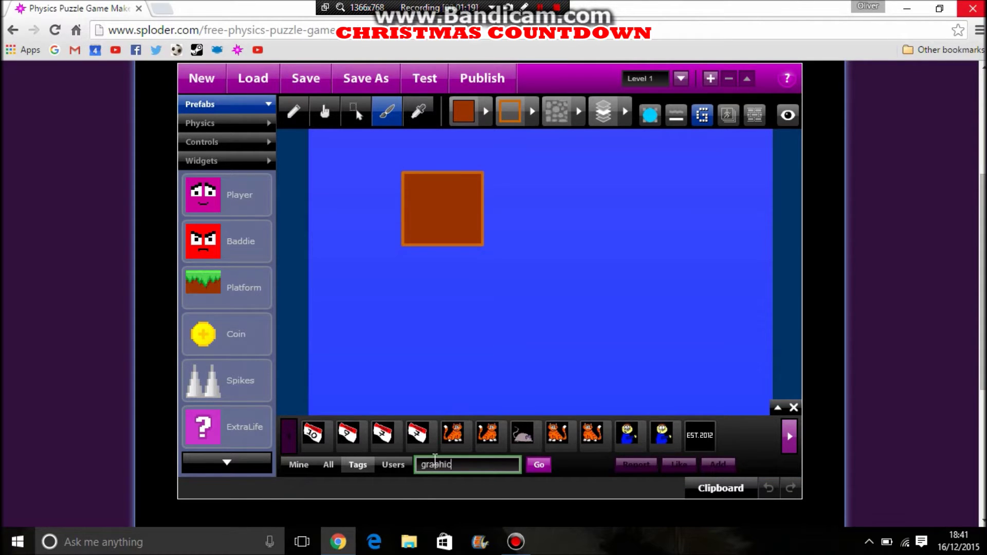
{"action": "left_click", "coordinate": [539, 465]}
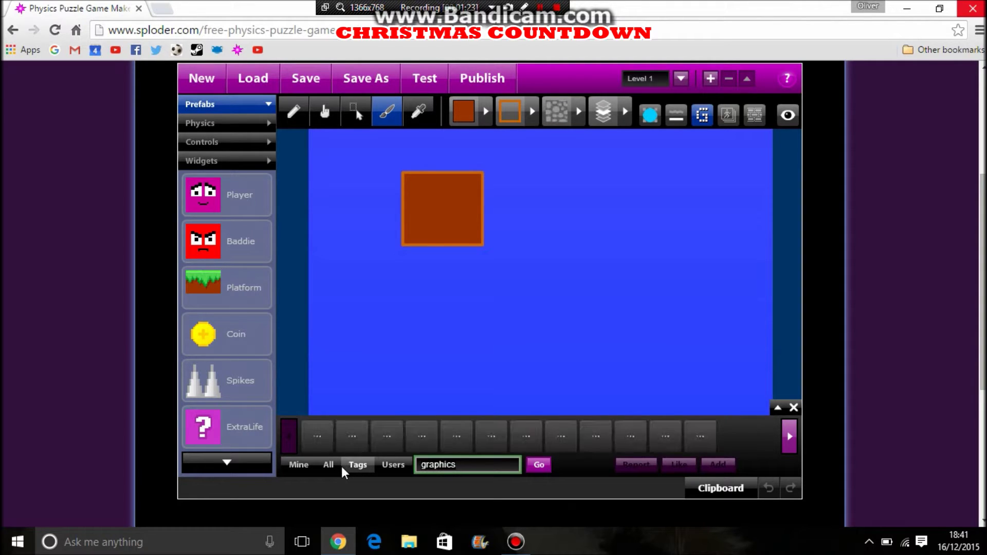
Search the graphics by the tag "snowflake" and apply the first white snowflake to the box
{"action": "key", "text": "ctrl+a"}
{"action": "type", "text": "snowflake"}
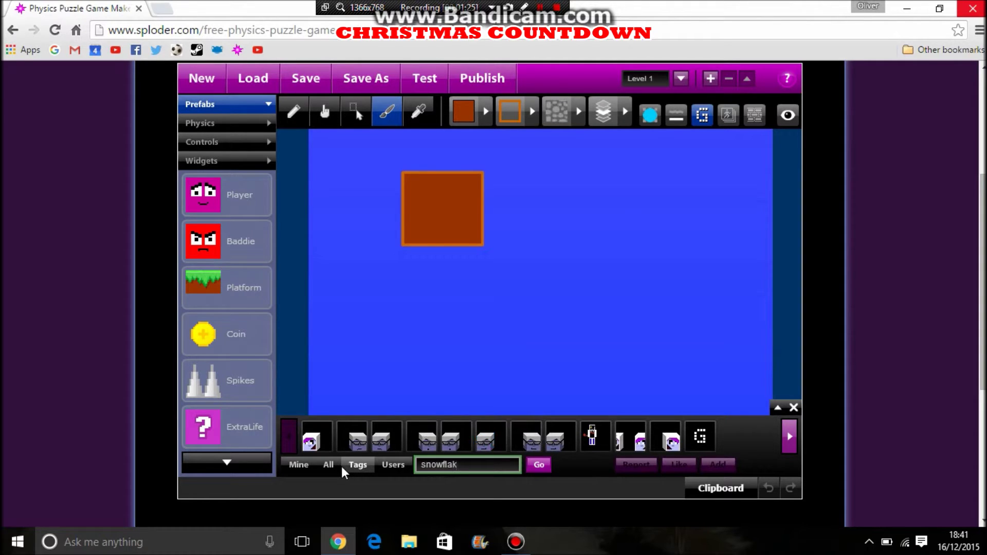
{"action": "left_click", "coordinate": [538, 465]}
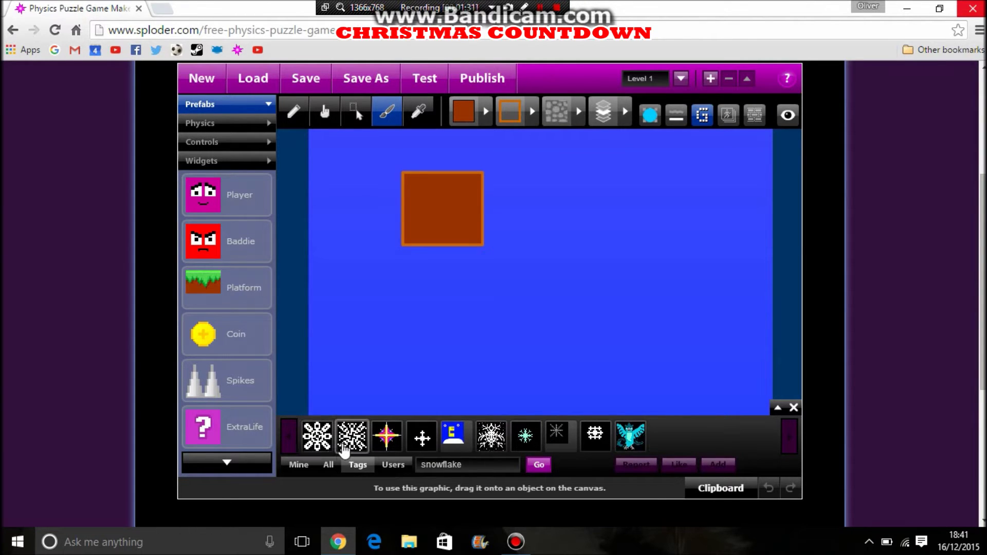
{"action": "left_click_drag", "start_coordinate": [317, 441], "coordinate": [439, 221]}
{"action": "left_click", "coordinate": [794, 407]}
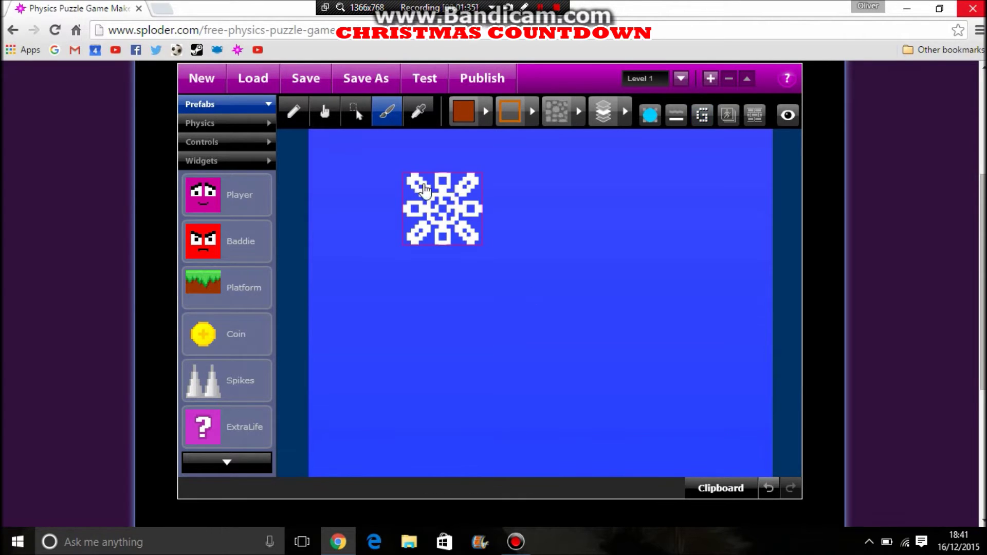
Move the snowflake slightly lower, run a test of the level and end the test
{"action": "left_click_drag", "start_coordinate": [459, 226], "coordinate": [473, 262]}
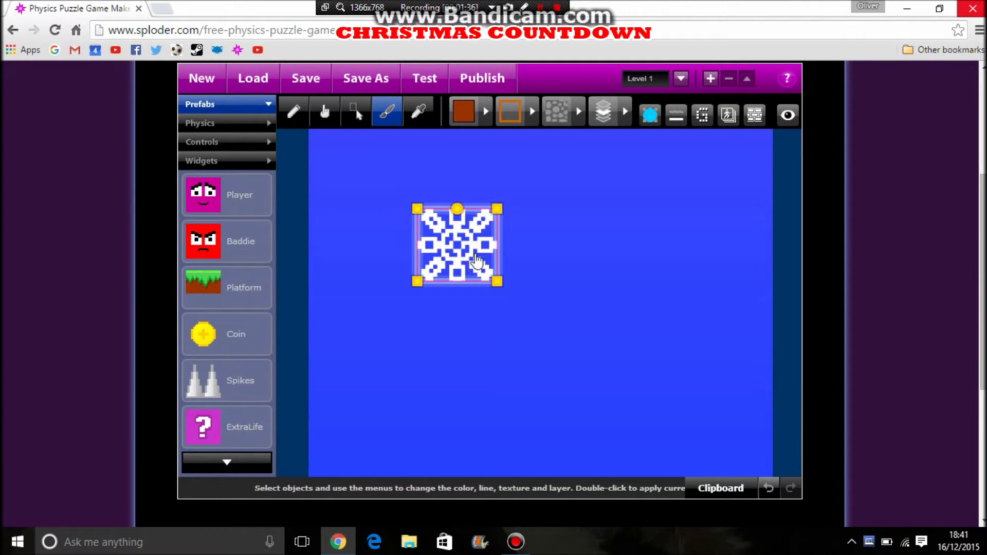
{"action": "left_click", "coordinate": [436, 85]}
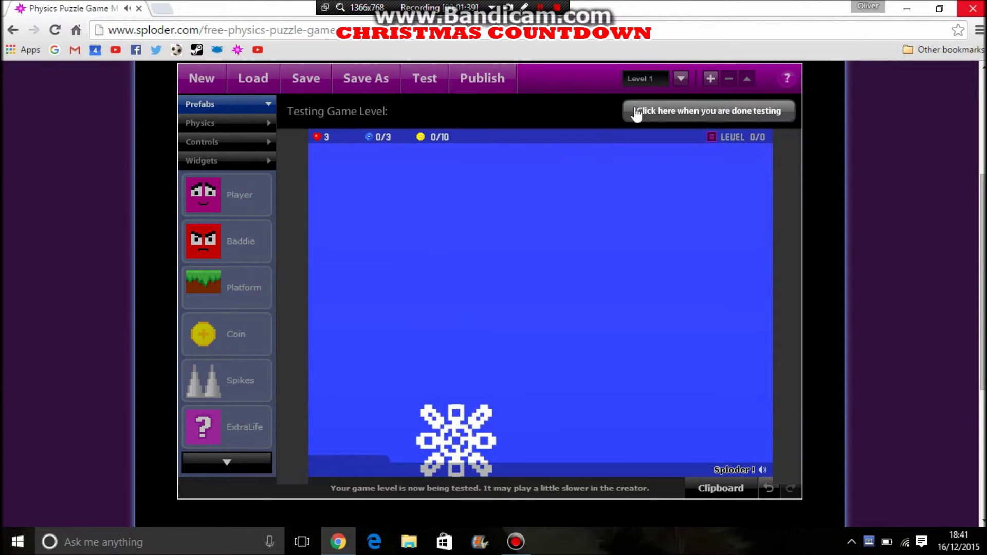
{"action": "left_click", "coordinate": [637, 114]}
Move the snowflake to the right and shrink it to about half size, and paste an enlarged copy diagonally below it
{"action": "left_click_drag", "start_coordinate": [482, 245], "coordinate": [533, 251]}
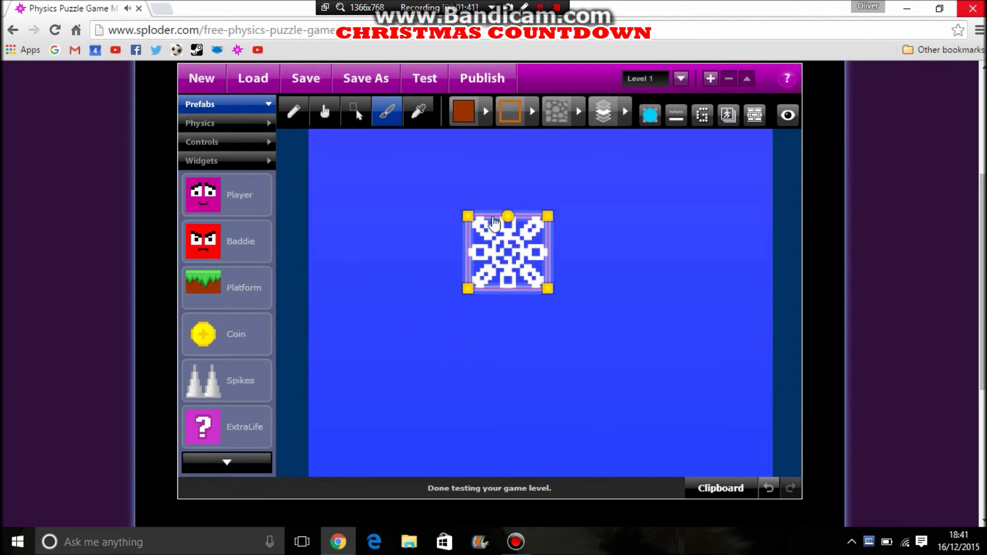
{"action": "left_click_drag", "start_coordinate": [546, 289], "coordinate": [504, 253]}
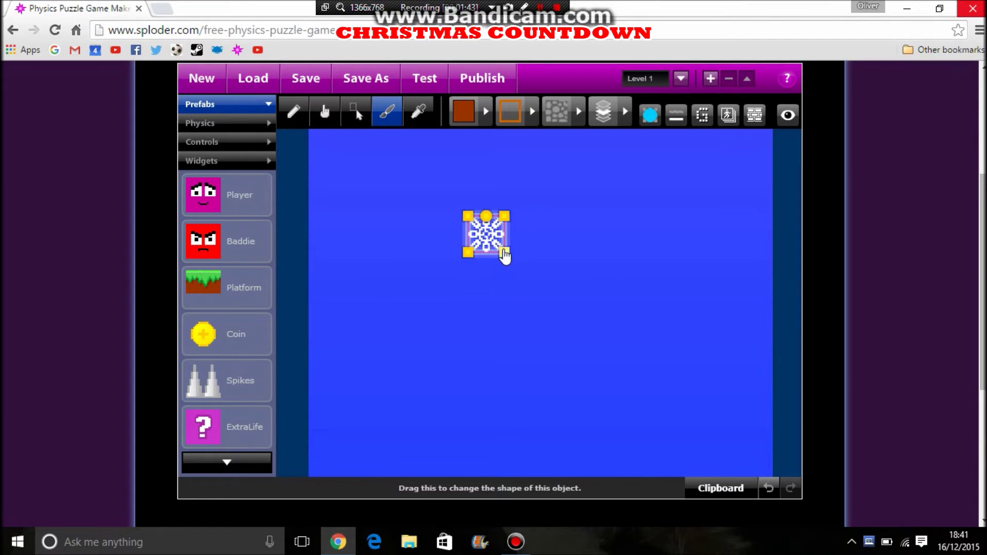
{"action": "left_click", "coordinate": [548, 300]}
{"action": "key", "text": "ctrl+v"}
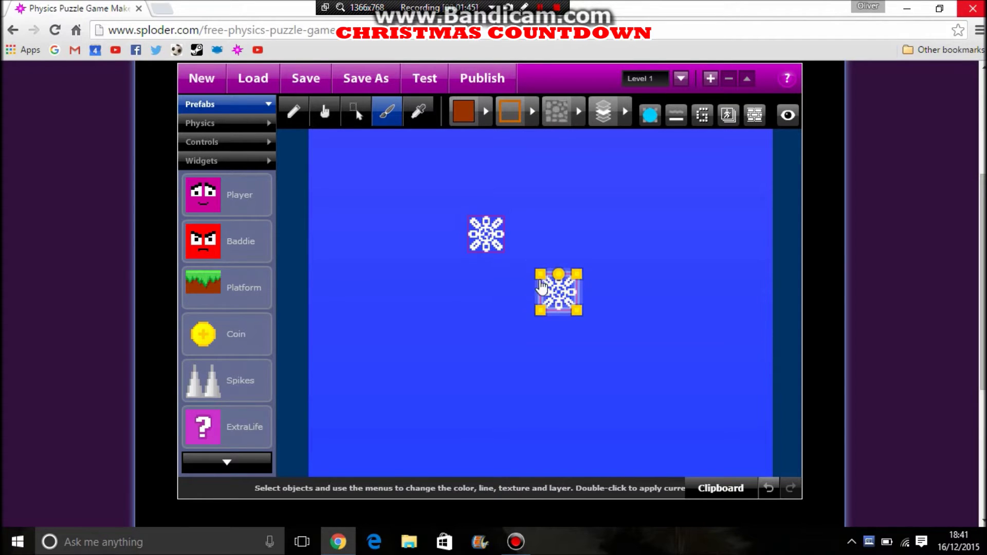
{"action": "left_click_drag", "start_coordinate": [541, 274], "coordinate": [504, 242]}
Duplicate the large snowflake to its upper right and make the copy slightly smaller
{"action": "key", "text": "ctrl+c"}
{"action": "key", "text": "ctrl+v"}
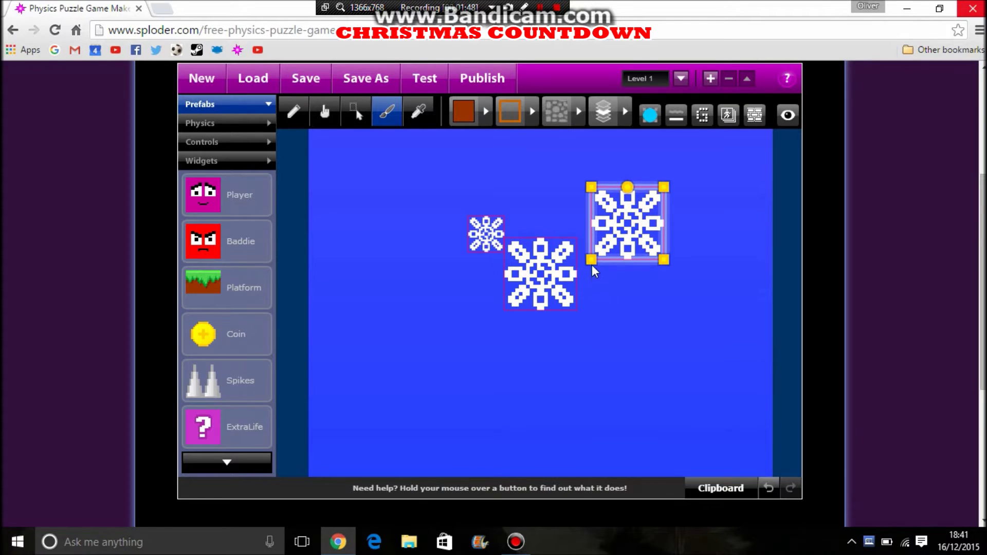
{"action": "left_click_drag", "start_coordinate": [593, 251], "coordinate": [608, 238]}
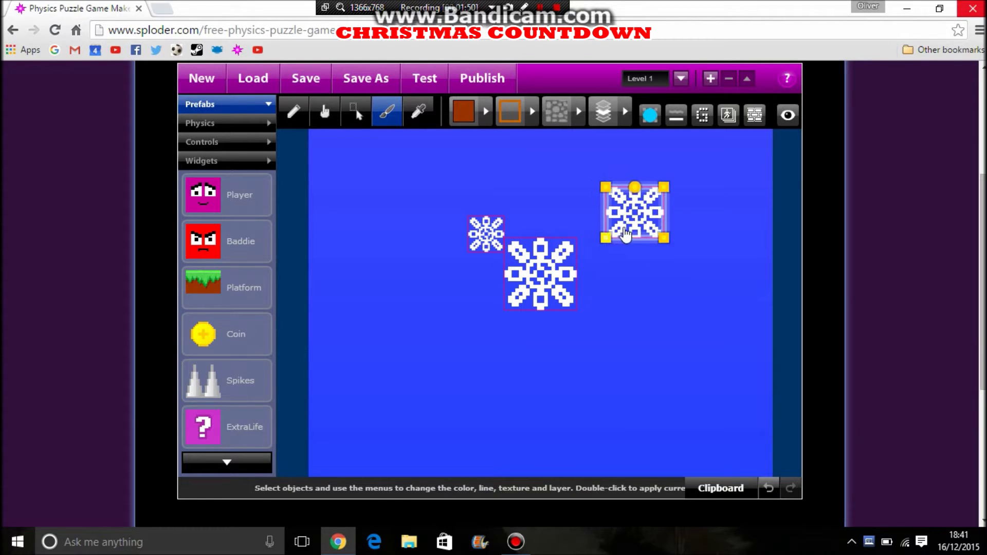
Paste another snowflake above the others and shrink it to the smallest of the group
{"action": "key", "text": "ctrl+v"}
{"action": "left_click_drag", "start_coordinate": [533, 205], "coordinate": [533, 180]}
{"action": "left_click", "coordinate": [615, 205]}
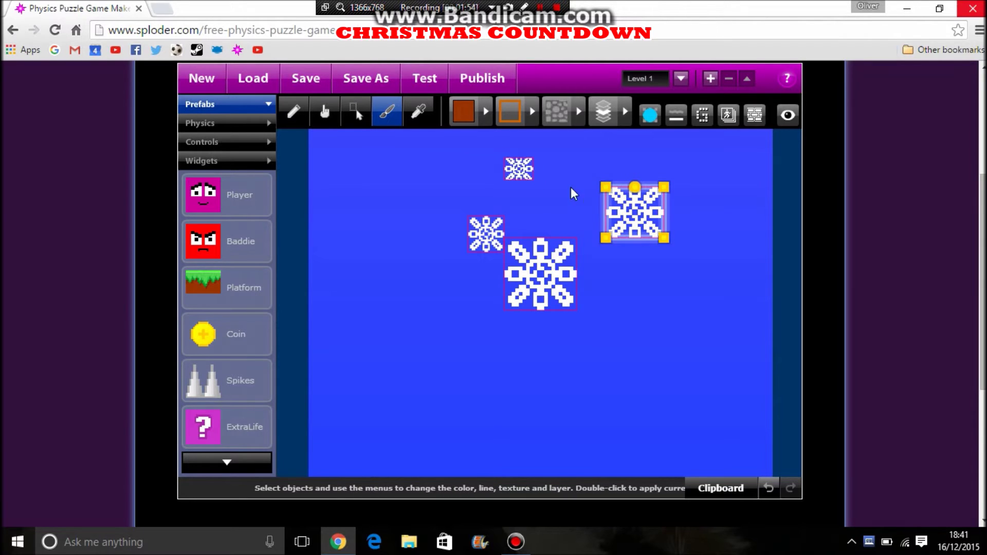
{"action": "left_click", "coordinate": [527, 178]}
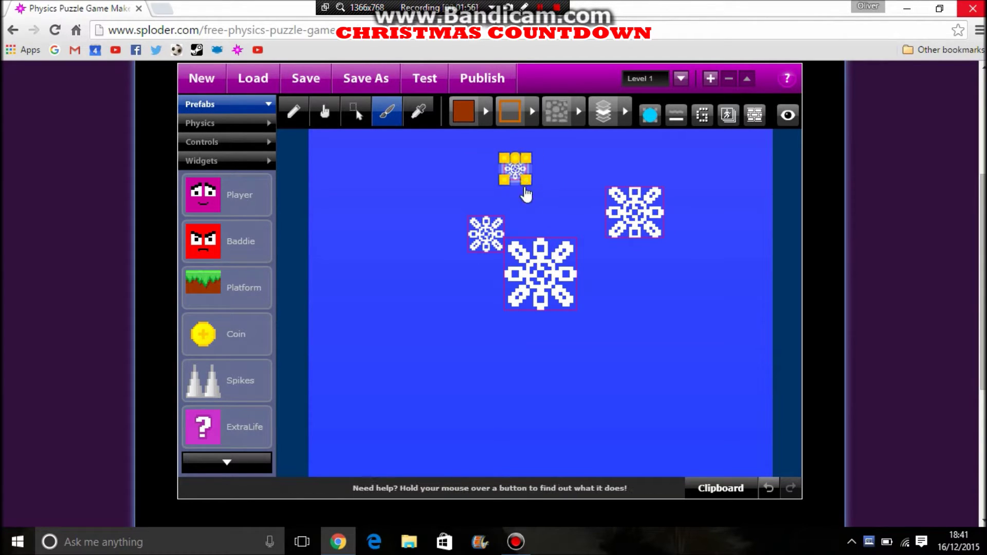
Add a medium-sized fifth snowflake and spread it and the rightmost one away from the others
{"action": "key", "text": "ctrl+v"}
{"action": "left_click_drag", "start_coordinate": [545, 221], "coordinate": [571, 241]}
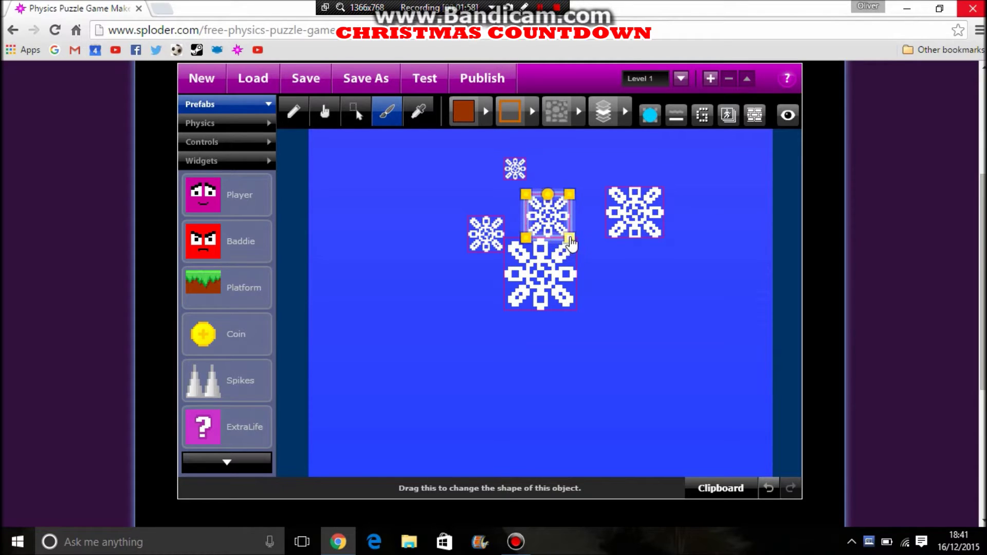
{"action": "left_click_drag", "start_coordinate": [635, 213], "coordinate": [657, 227]}
{"action": "left_click_drag", "start_coordinate": [547, 216], "coordinate": [577, 202]}
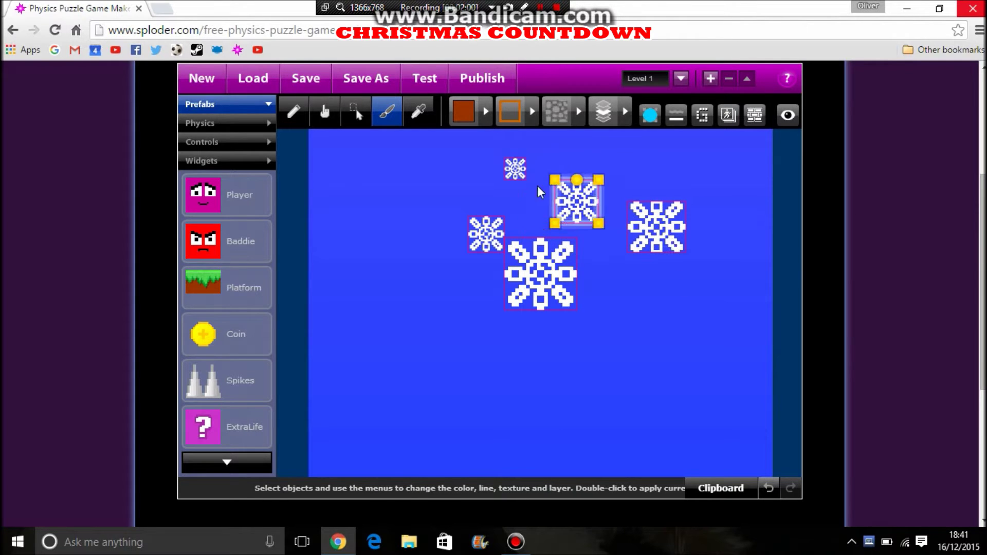
Set the playfield boundaries to Open in the playfield settings and apply
{"action": "left_click", "coordinate": [293, 111]}
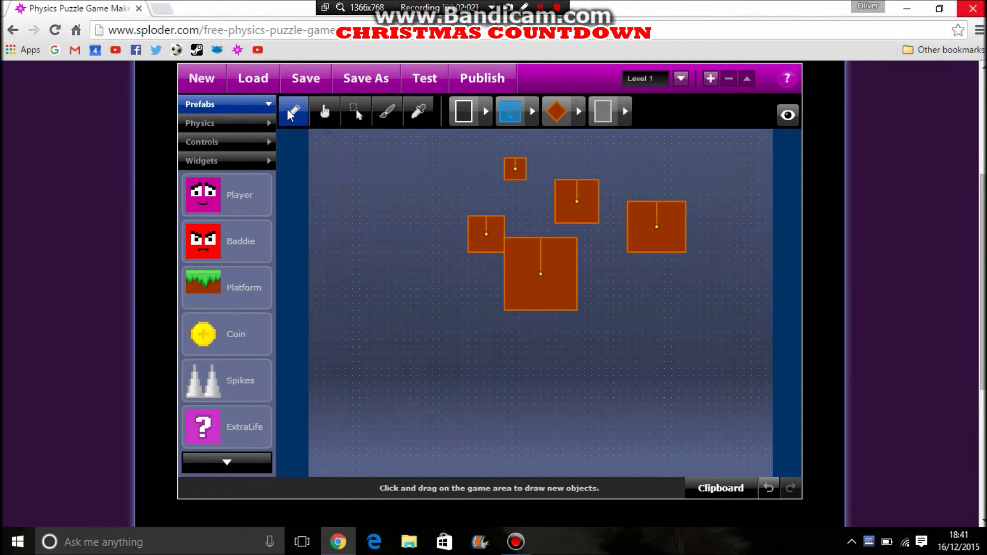
{"action": "left_click", "coordinate": [356, 114]}
{"action": "left_click", "coordinate": [478, 117]}
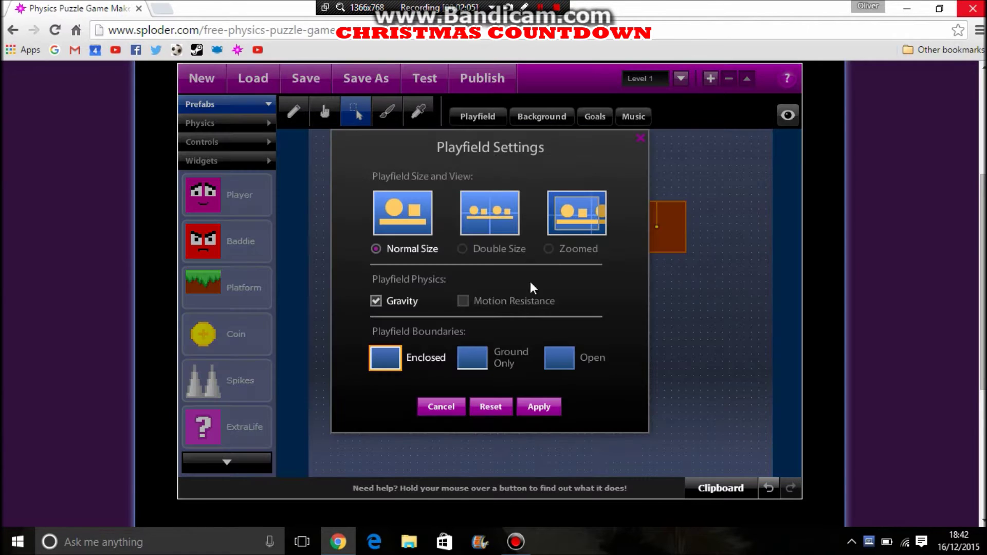
{"action": "left_click", "coordinate": [558, 360]}
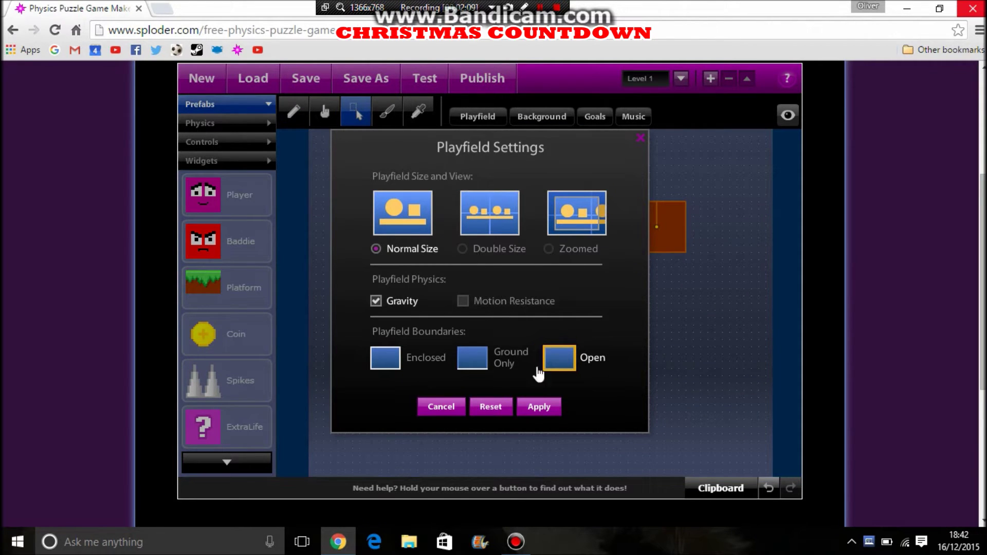
{"action": "left_click", "coordinate": [535, 409]}
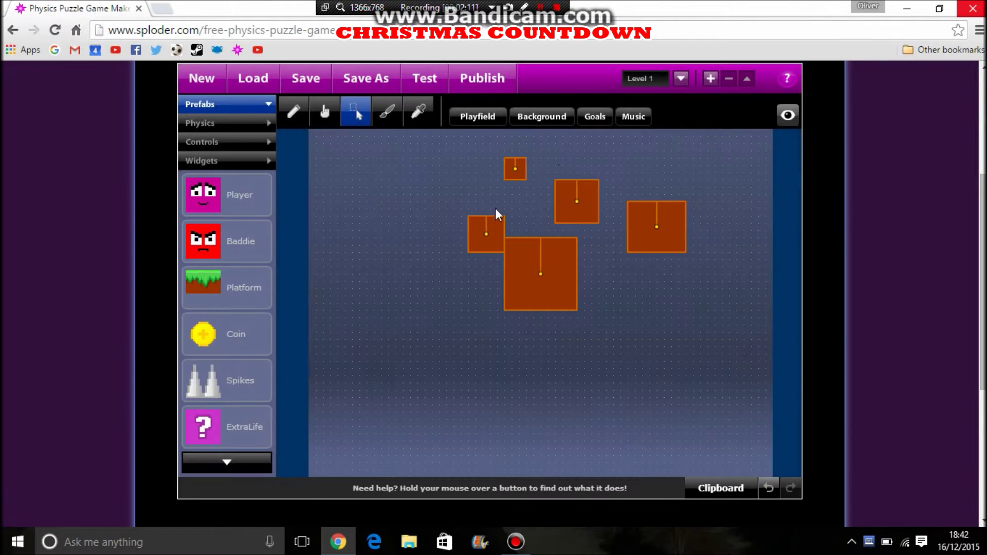
Set the background's top color to pale cyan and its bottom color to pale blue in the background settings
{"action": "left_click", "coordinate": [551, 119]}
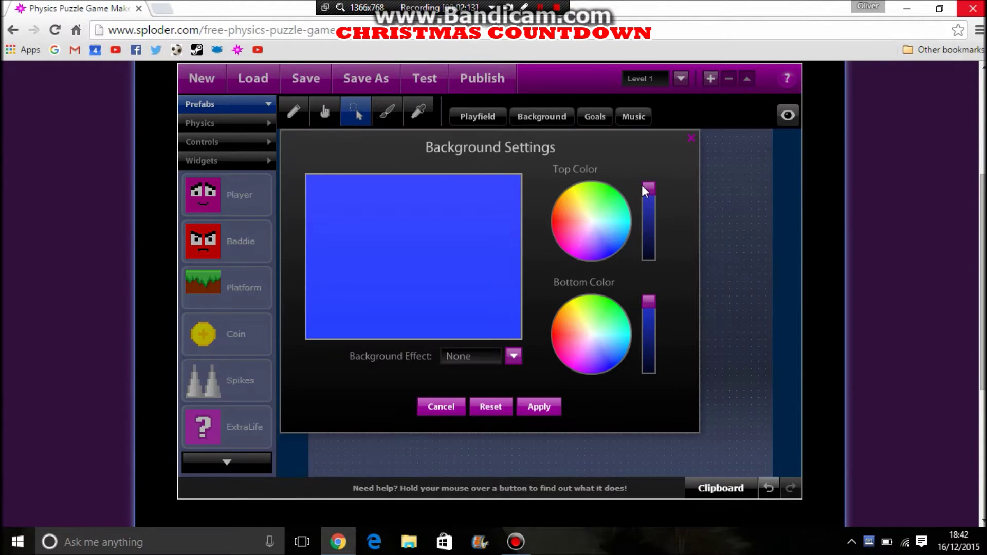
{"action": "left_click", "coordinate": [648, 208]}
{"action": "left_click", "coordinate": [637, 209]}
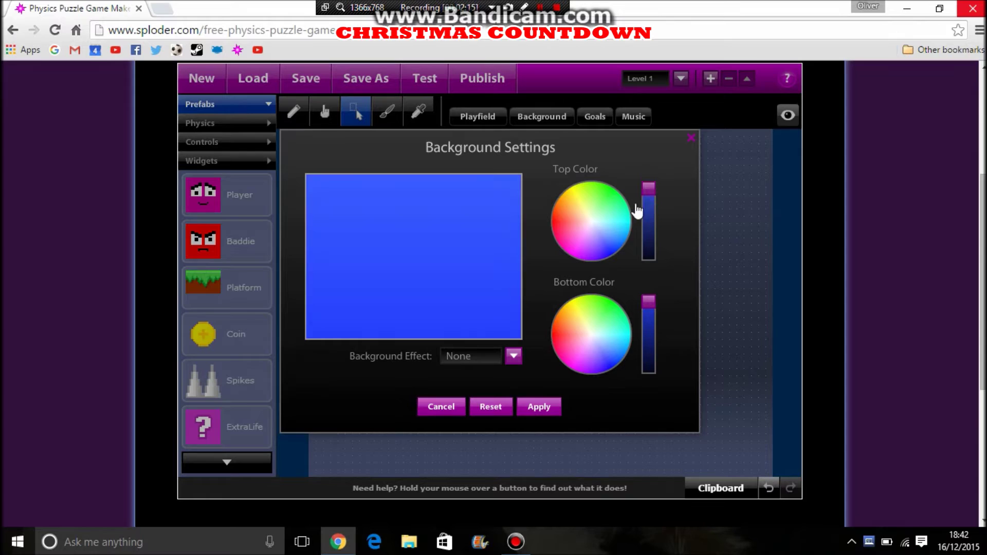
{"action": "left_click", "coordinate": [626, 238]}
{"action": "left_click", "coordinate": [605, 228]}
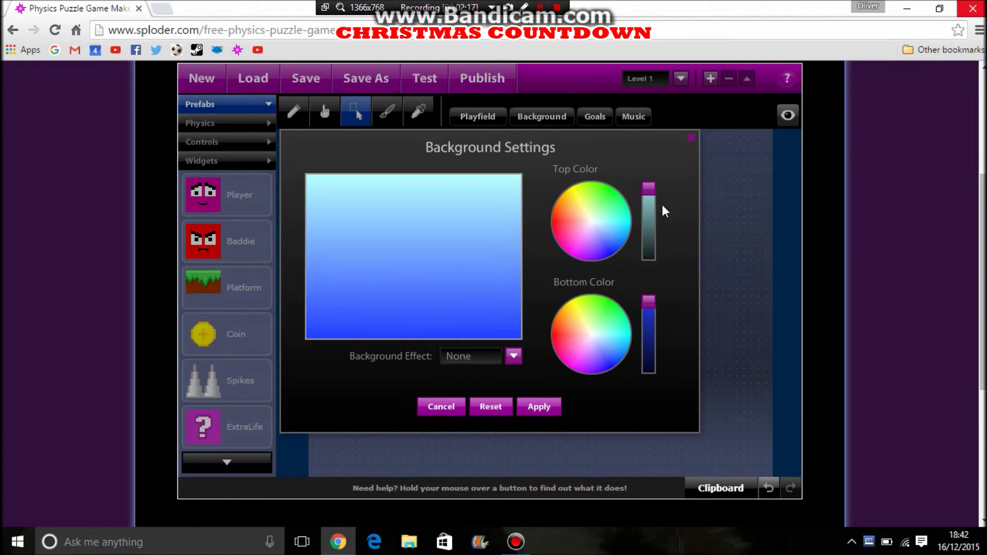
{"action": "left_click", "coordinate": [603, 340]}
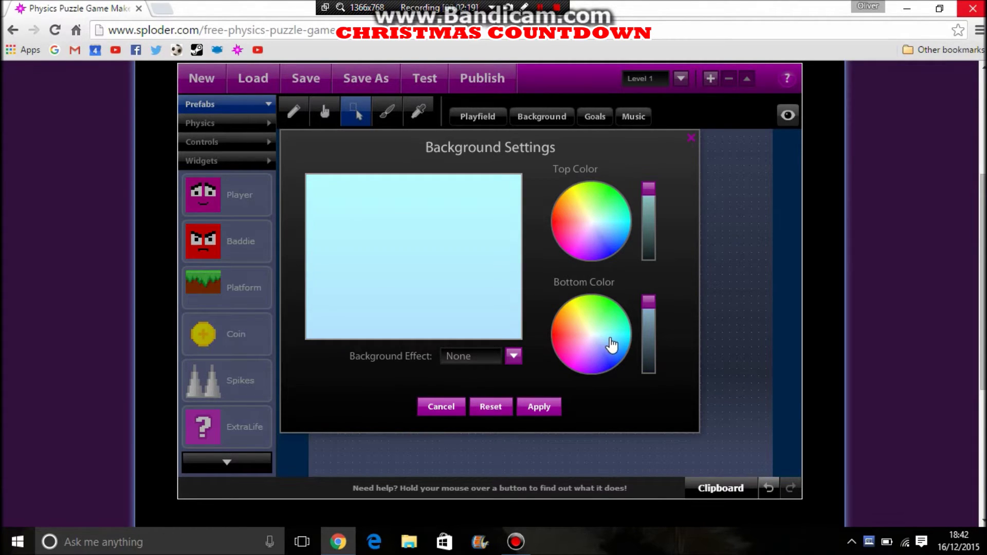
{"action": "left_click", "coordinate": [603, 348]}
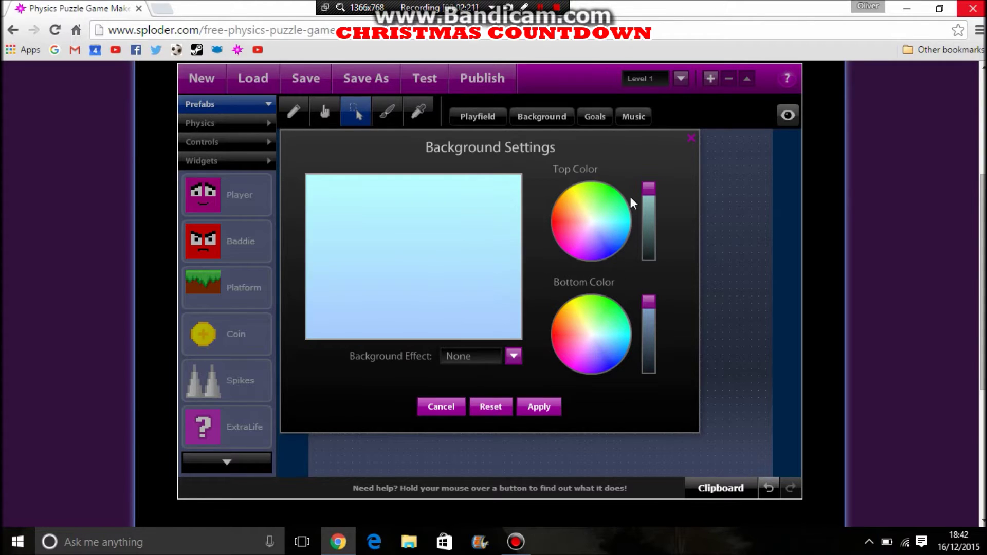
Darken both background colors, the top one more strongly, apply them, and preview the snowflakes in the Paint view
{"action": "left_click_drag", "start_coordinate": [647, 188], "coordinate": [649, 240]}
{"action": "left_click_drag", "start_coordinate": [642, 306], "coordinate": [649, 337]}
{"action": "left_click", "coordinate": [544, 413]}
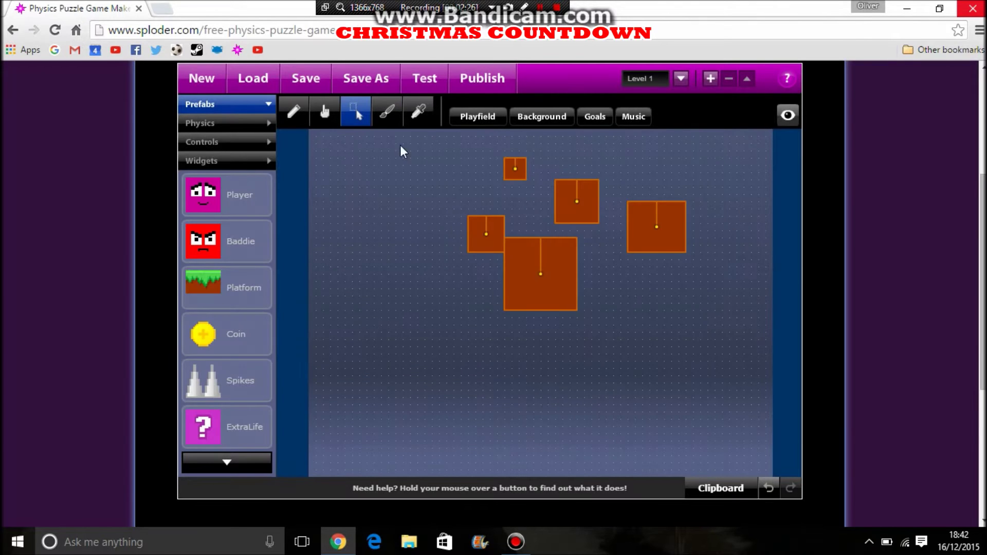
{"action": "left_click", "coordinate": [390, 114]}
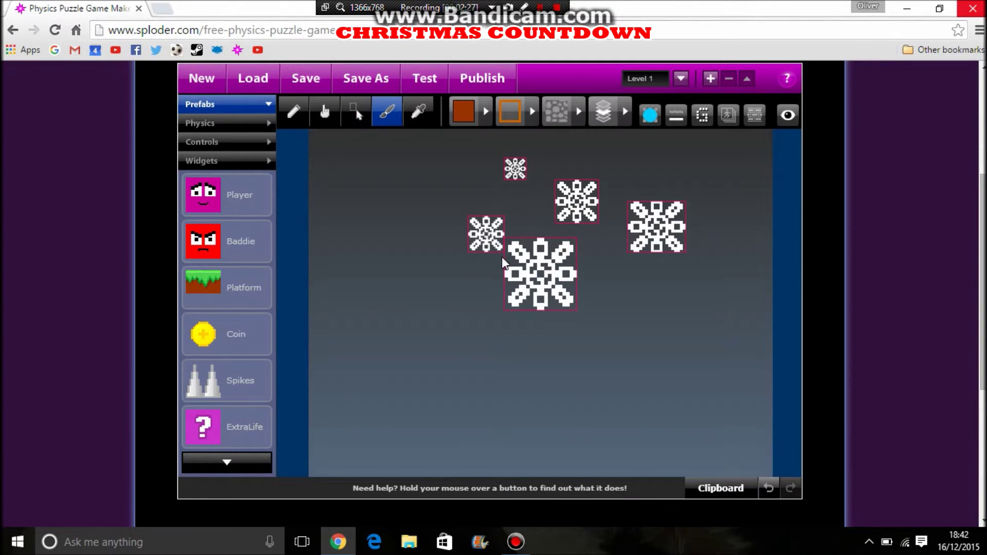
Add a Spawner to the large snowflake in the playfield's left part and aim its arrow down to the right
{"action": "left_click", "coordinate": [244, 161]}
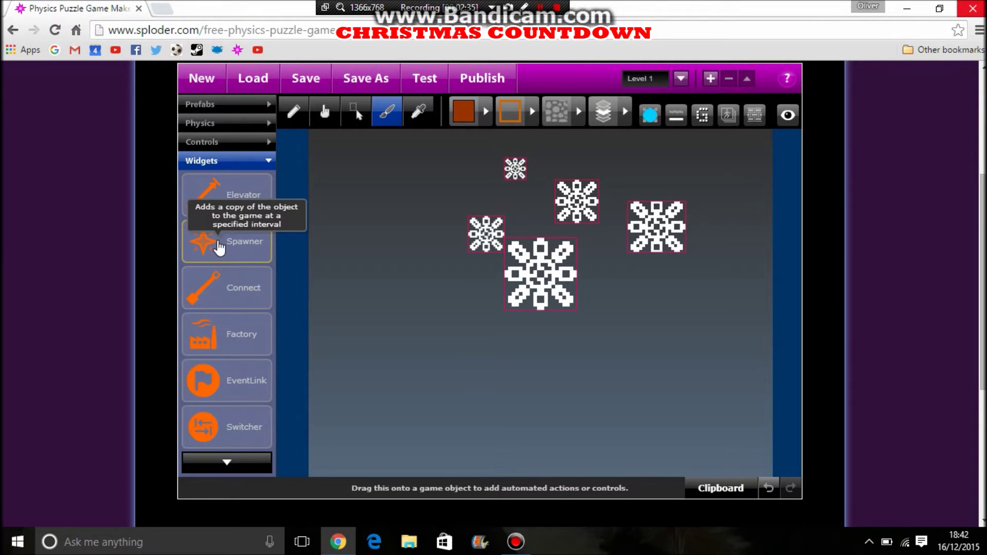
{"action": "left_click_drag", "start_coordinate": [219, 249], "coordinate": [423, 281]}
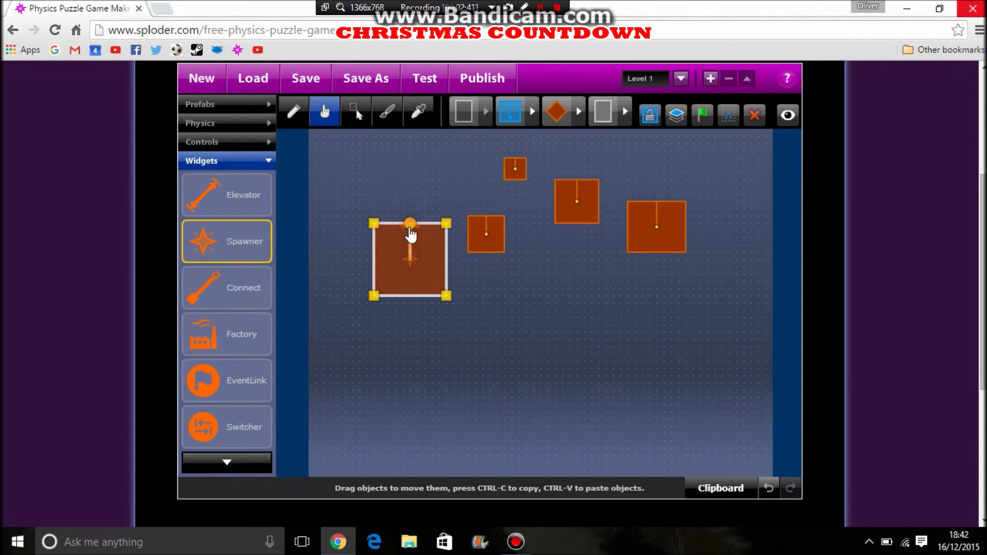
{"action": "left_click", "coordinate": [411, 224]}
{"action": "left_click_drag", "start_coordinate": [412, 224], "coordinate": [469, 399]}
Set the large snowflake's spawn interval to 2 seconds and its spawned lifespan to 0
{"action": "left_click", "coordinate": [617, 227]}
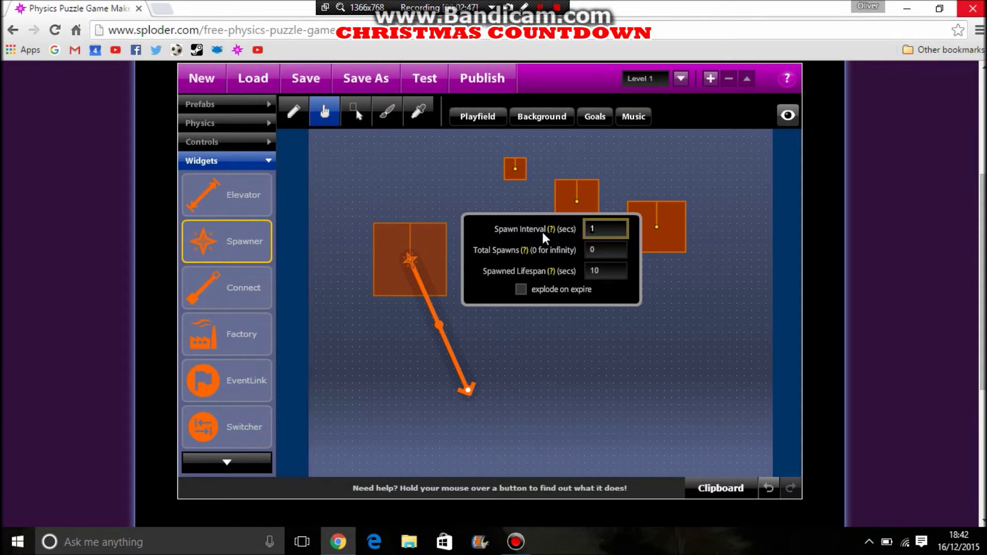
{"action": "left_click", "coordinate": [611, 272]}
{"action": "key", "text": "BackSpace"}
{"action": "key", "text": "BackSpace"}
{"action": "type", "text": "0"}
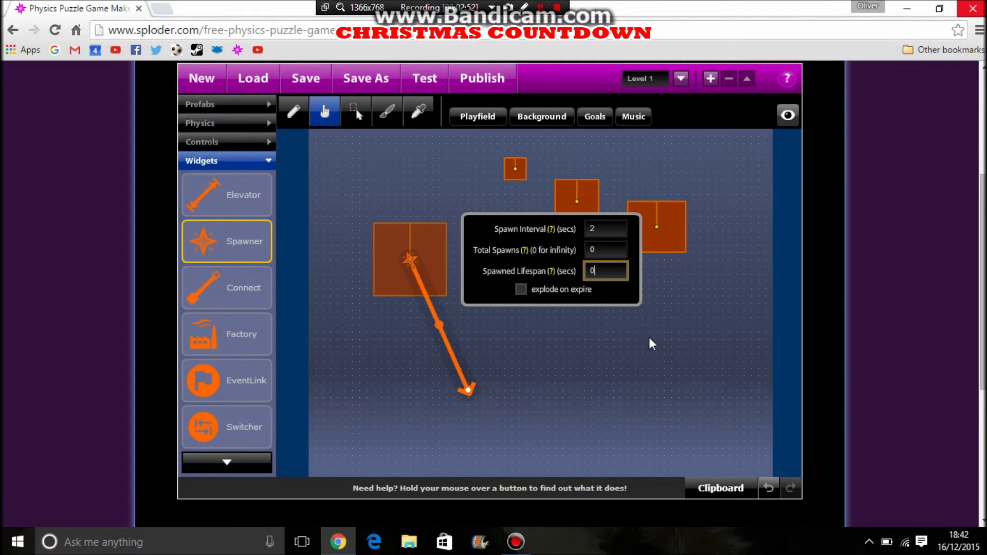
{"action": "left_click", "coordinate": [577, 358]}
Move the large snowflake with its spawner up beyond the playfield's upper-left corner
{"action": "left_click_drag", "start_coordinate": [434, 253], "coordinate": [340, 136]}
{"action": "key", "text": "Up"}
{"action": "key", "text": "Up"}
{"action": "key", "text": "Up"}
{"action": "key", "text": "Up"}
{"action": "key", "text": "Up"}
{"action": "key", "text": "Up"}
{"action": "key", "text": "Up"}
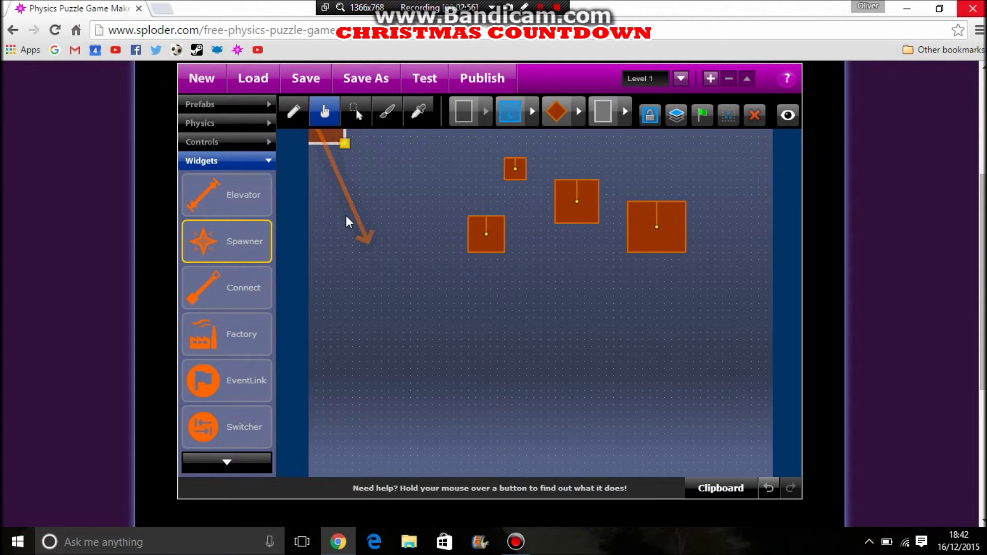
Line up snowflakes with downward spawners above the playfield's upper edge and test the level
{"action": "left_click", "coordinate": [486, 240]}
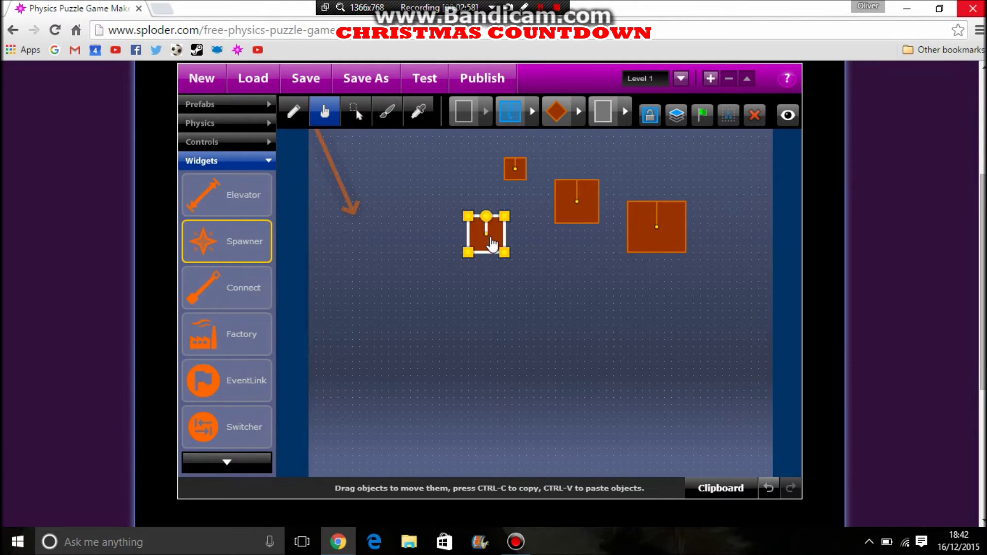
{"action": "left_click_drag", "start_coordinate": [249, 288], "coordinate": [677, 198]}
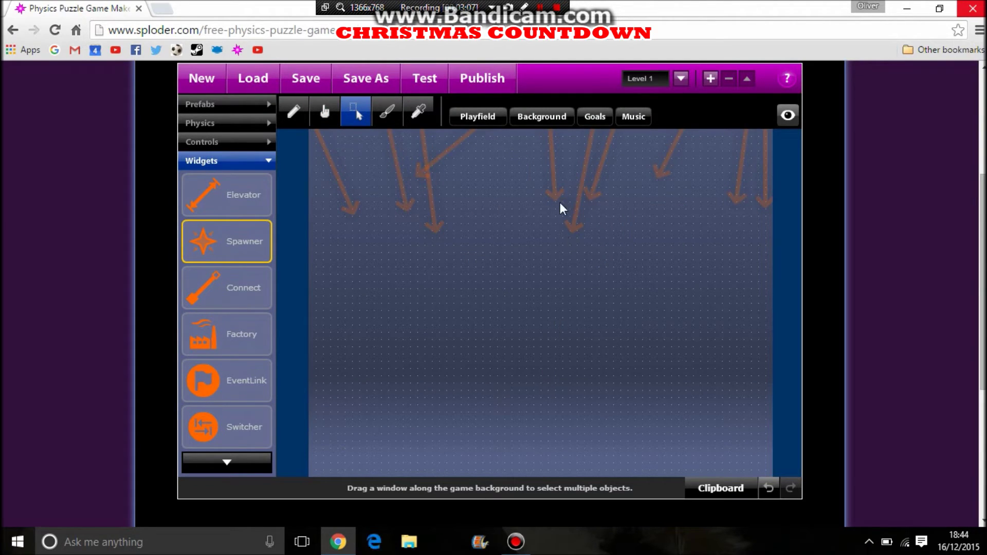
{"action": "left_click", "coordinate": [438, 70]}
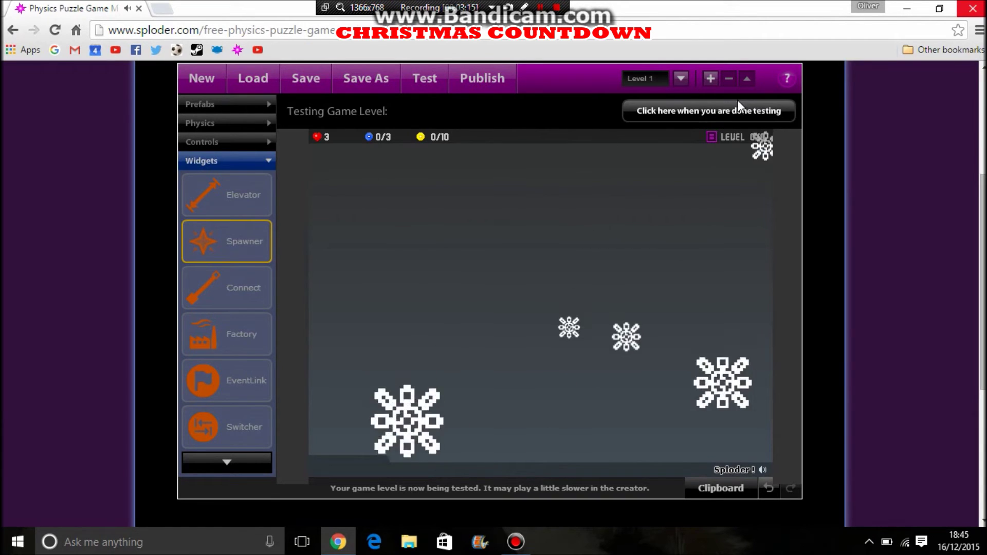
{"action": "left_click", "coordinate": [656, 112]}
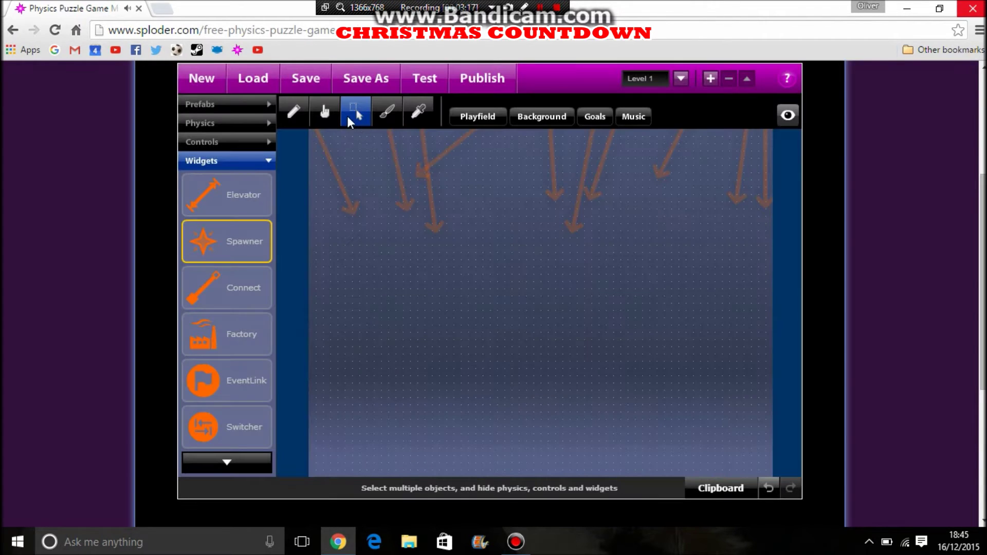
Redirect four of the snowflake spawner arrows so they fall along more widely spread paths, and test the level
{"action": "left_click", "coordinate": [334, 117]}
{"action": "left_click_drag", "start_coordinate": [408, 209], "coordinate": [340, 217]}
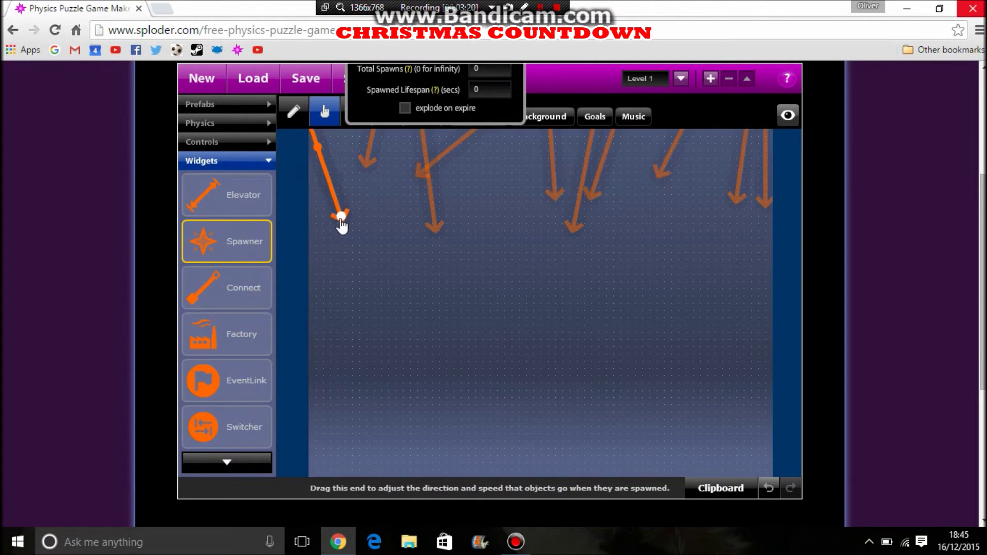
{"action": "left_click", "coordinate": [427, 168]}
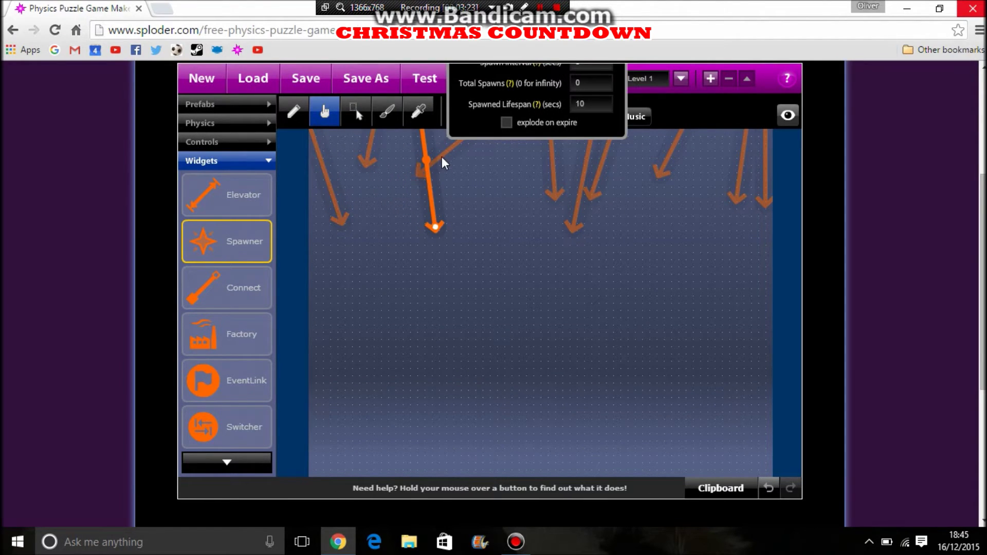
{"action": "left_click_drag", "start_coordinate": [424, 170], "coordinate": [483, 254]}
{"action": "left_click_drag", "start_coordinate": [574, 231], "coordinate": [646, 202]}
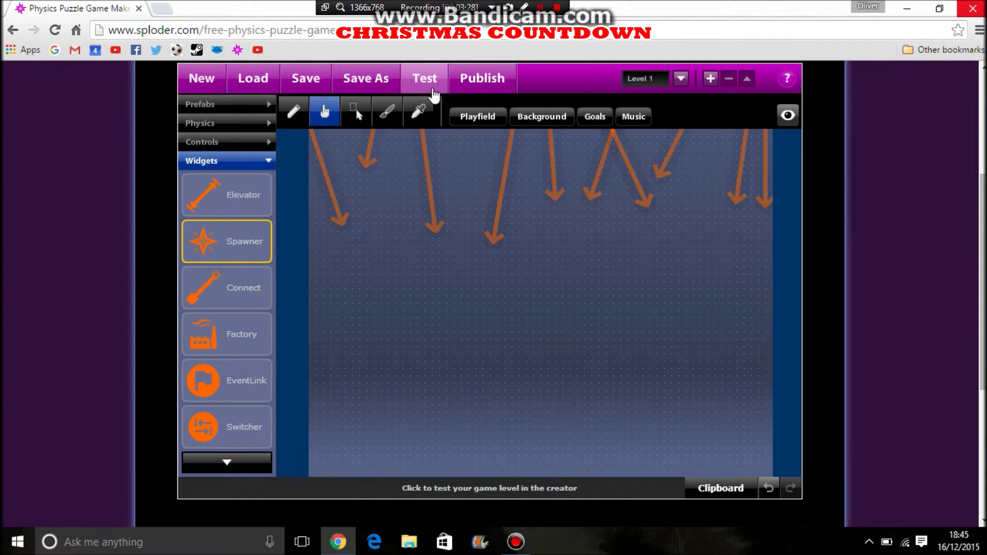
{"action": "left_click", "coordinate": [425, 79]}
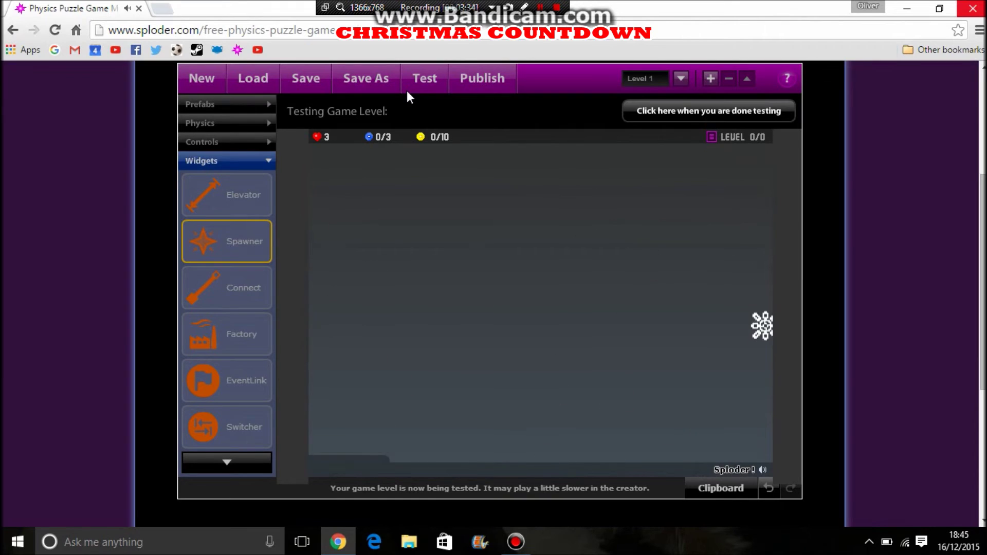
{"action": "left_click", "coordinate": [647, 107]}
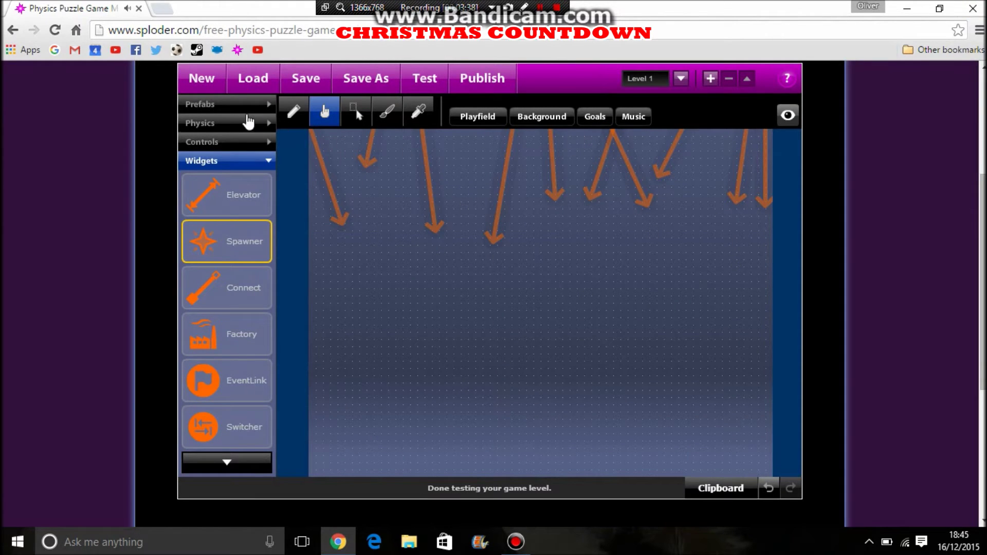
Place a grass Platform prefab below the snowflake spawners and test how the snowflakes fall around it
{"action": "left_click", "coordinate": [230, 104]}
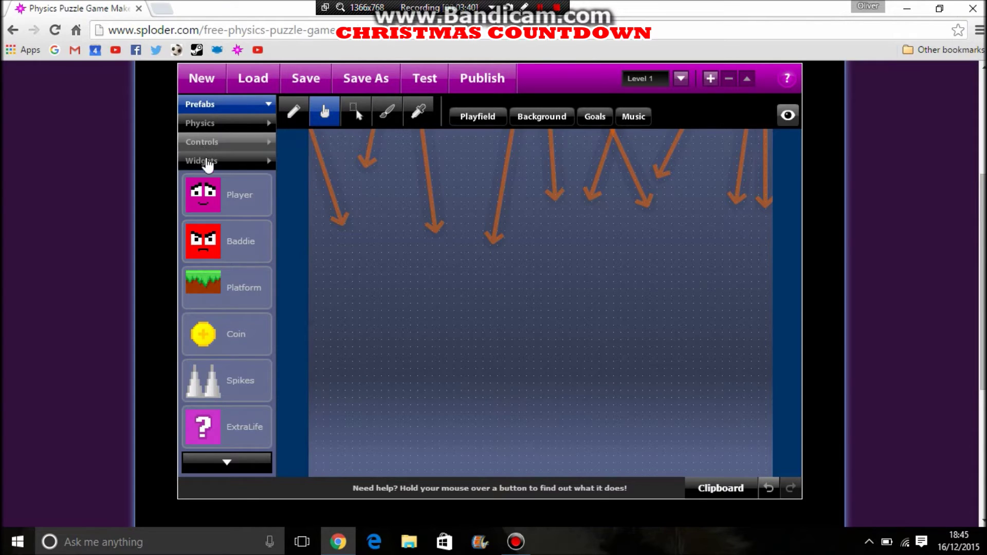
{"action": "left_click_drag", "start_coordinate": [226, 287], "coordinate": [411, 355]}
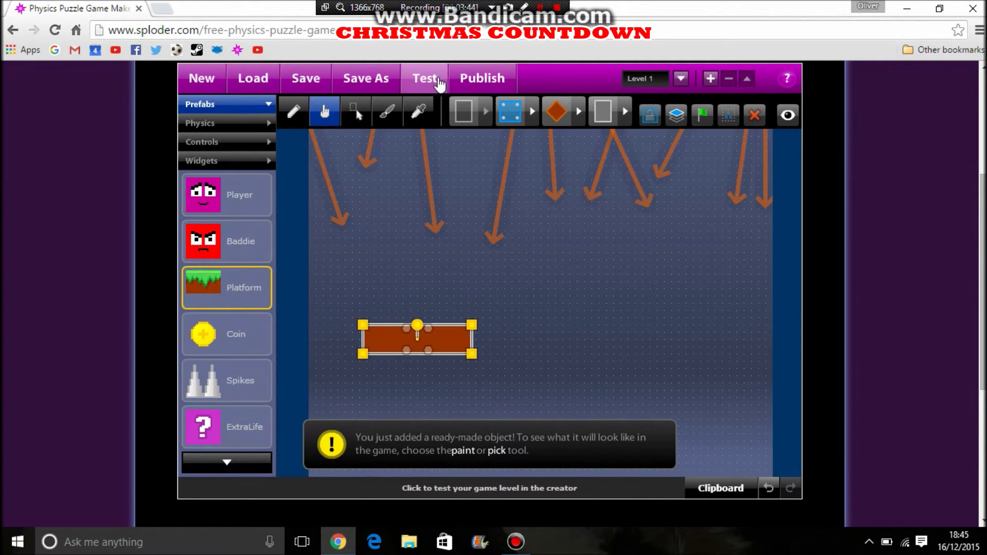
{"action": "left_click", "coordinate": [431, 80]}
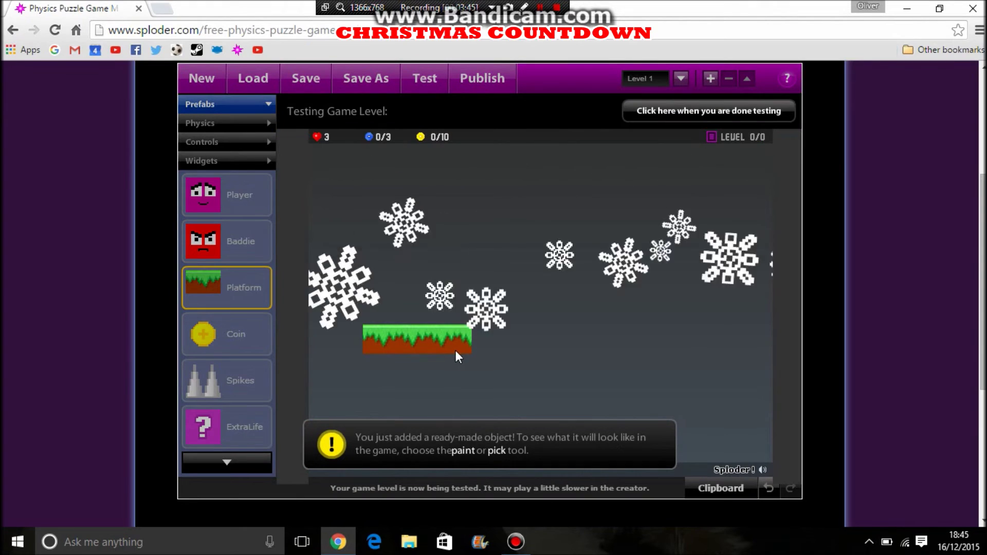
{"action": "left_click", "coordinate": [661, 116]}
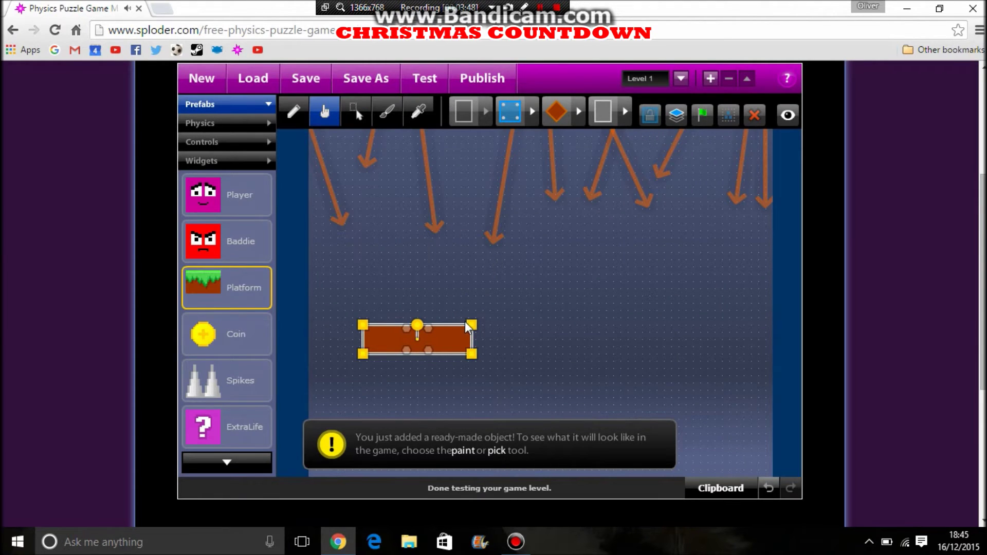
Widen the grass platform and delete it from the level
{"action": "left_click_drag", "start_coordinate": [506, 331], "coordinate": [548, 329]}
{"action": "left_click", "coordinate": [387, 111]}
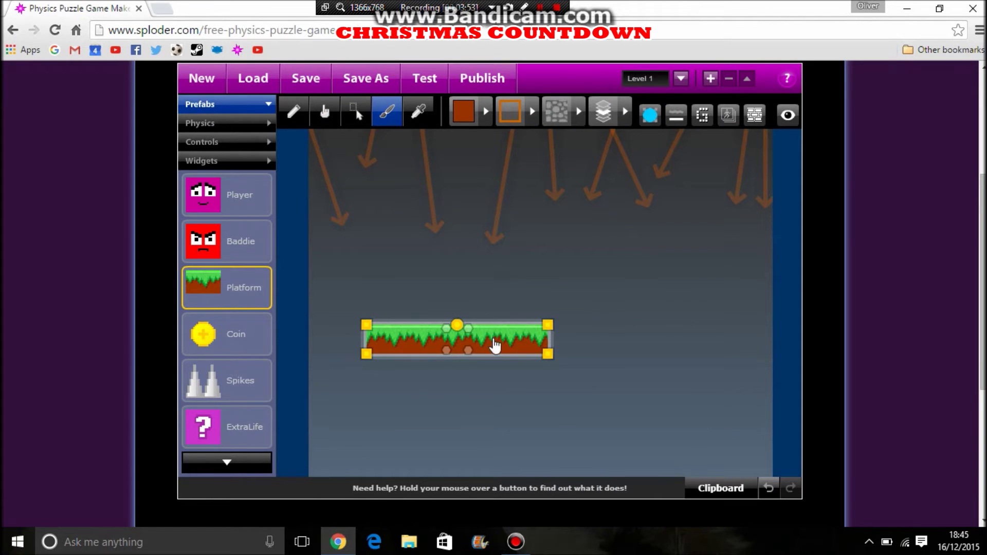
{"action": "key", "text": "Delete"}
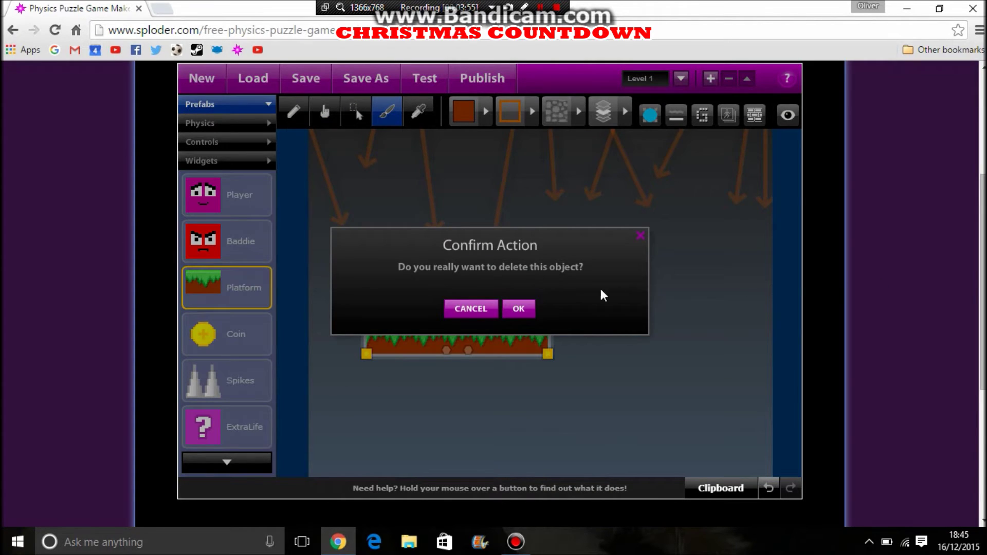
{"action": "left_click", "coordinate": [520, 308]}
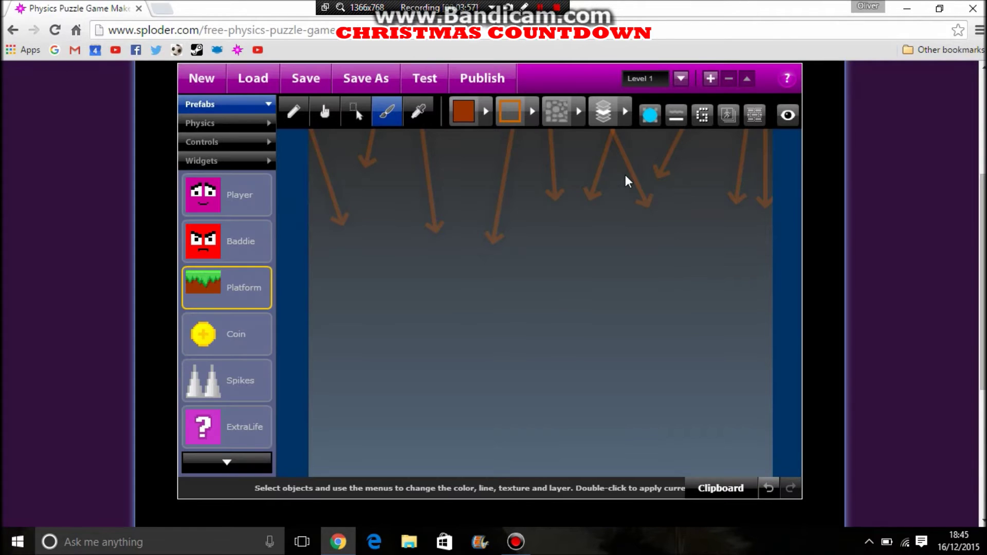
Leave the physics creator through Make a Game and open the Platformer Creator
{"action": "scroll", "coordinate": [646, 171], "scroll_direction": "up", "scroll_amount": 3}
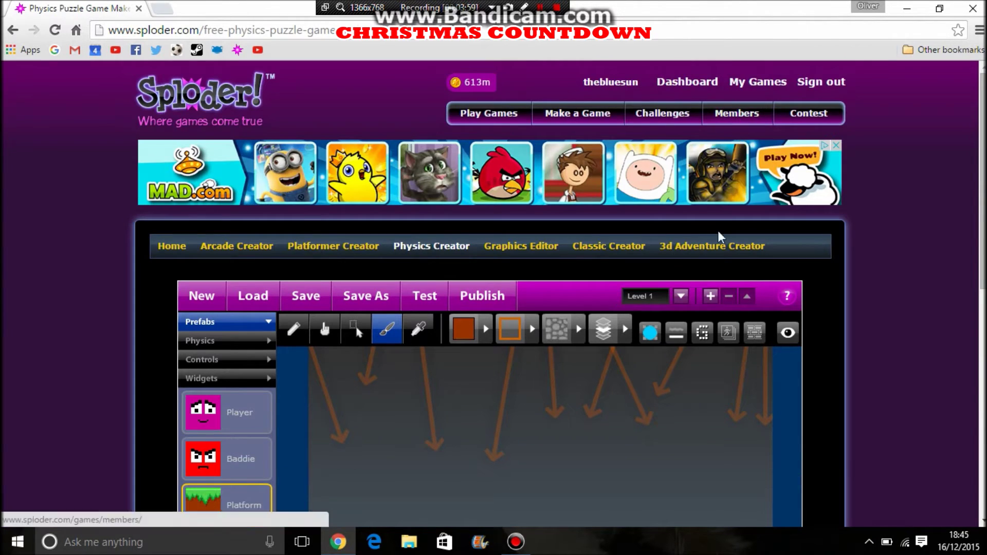
{"action": "left_click", "coordinate": [607, 114]}
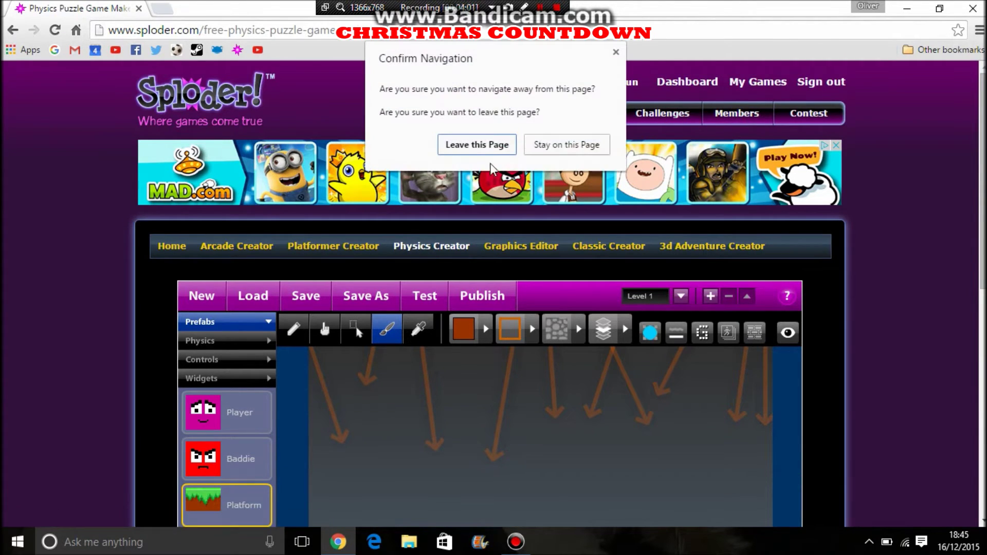
{"action": "left_click", "coordinate": [472, 147]}
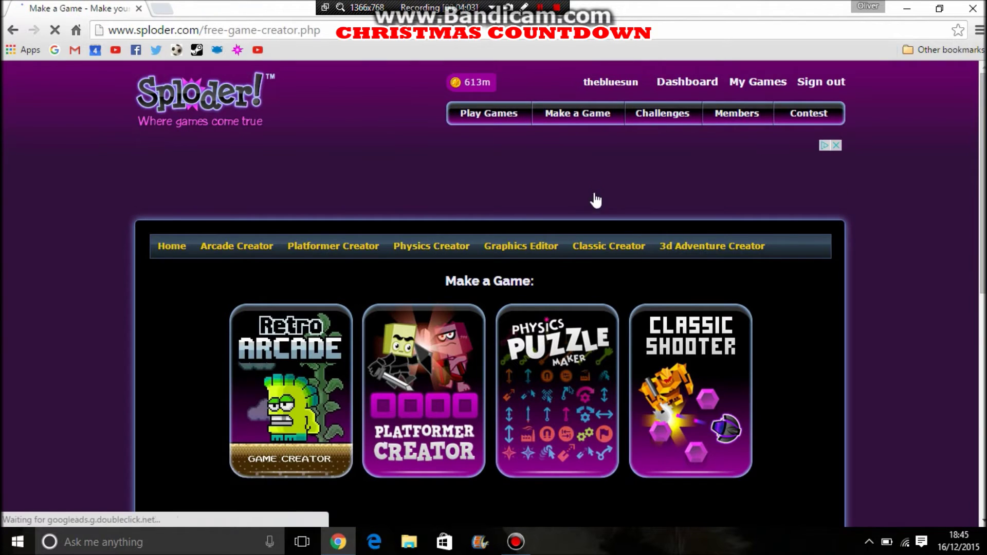
{"action": "scroll", "coordinate": [591, 205], "scroll_direction": "down", "scroll_amount": 2}
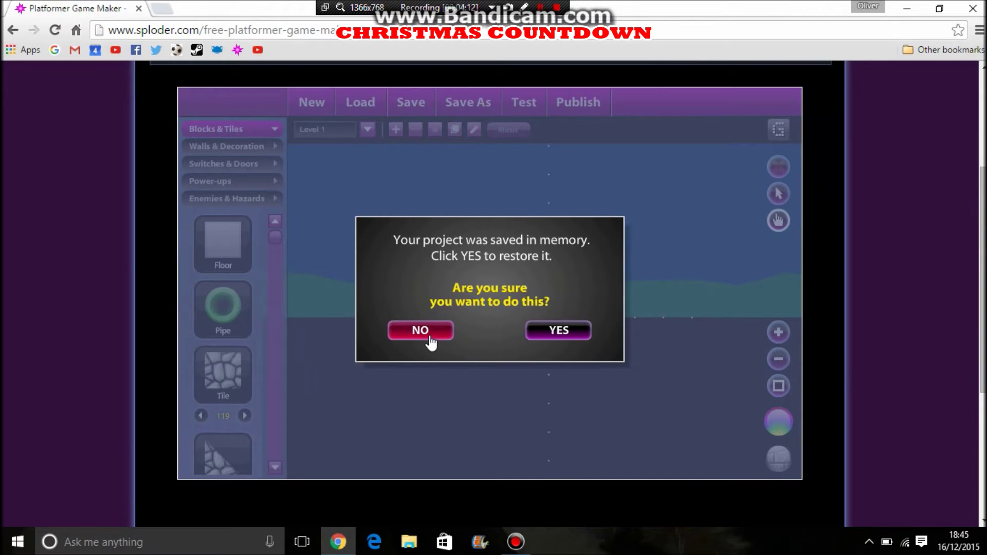
Decline restoring the project saved in memory and start from the default platformer level
{"action": "left_click", "coordinate": [421, 330]}
{"action": "left_click", "coordinate": [553, 286]}
{"action": "left_click", "coordinate": [747, 375]}
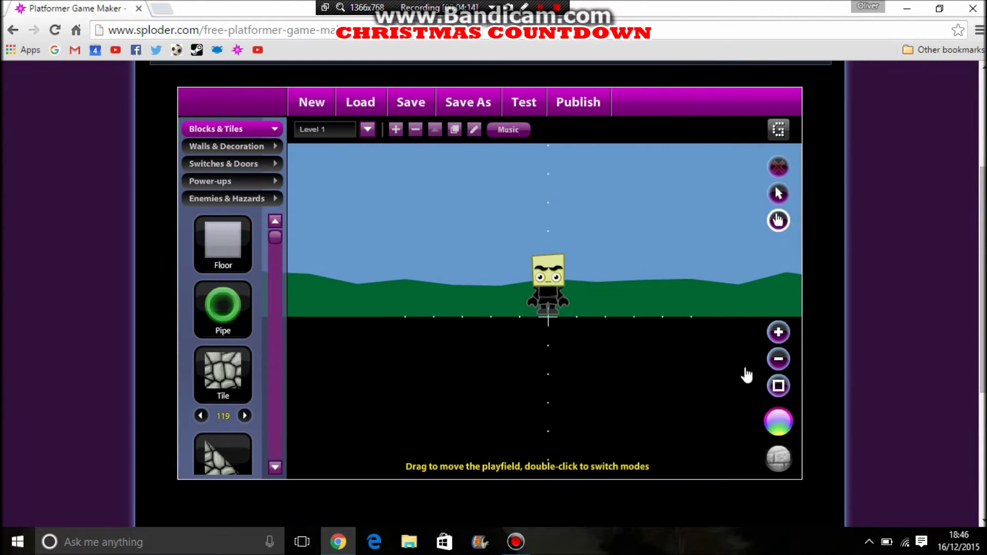
Open the game background settings and look through the available background images
{"action": "left_click", "coordinate": [779, 422]}
{"action": "left_click", "coordinate": [436, 322]}
{"action": "left_click", "coordinate": [436, 323]}
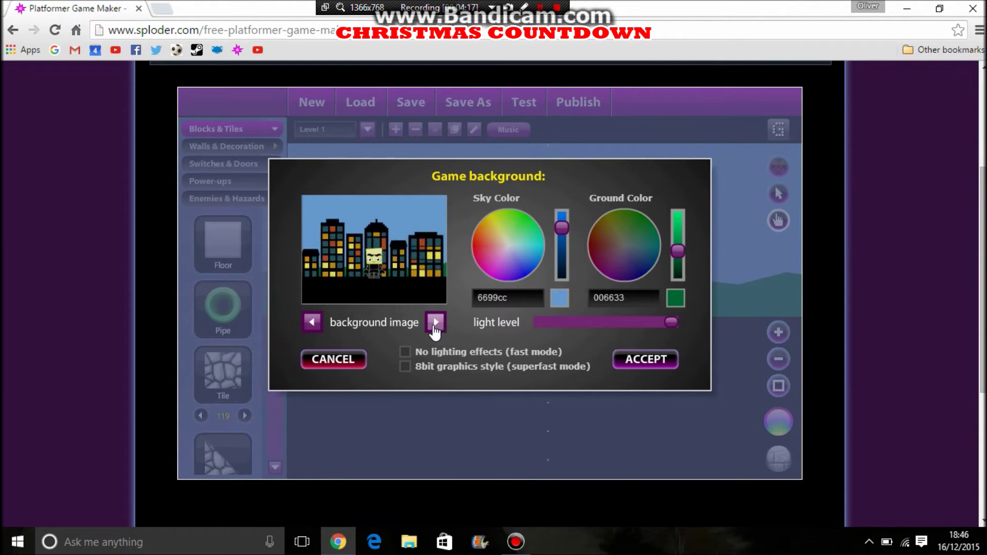
{"action": "left_click", "coordinate": [436, 322]}
{"action": "left_click", "coordinate": [436, 322]}
{"action": "left_click", "coordinate": [436, 323]}
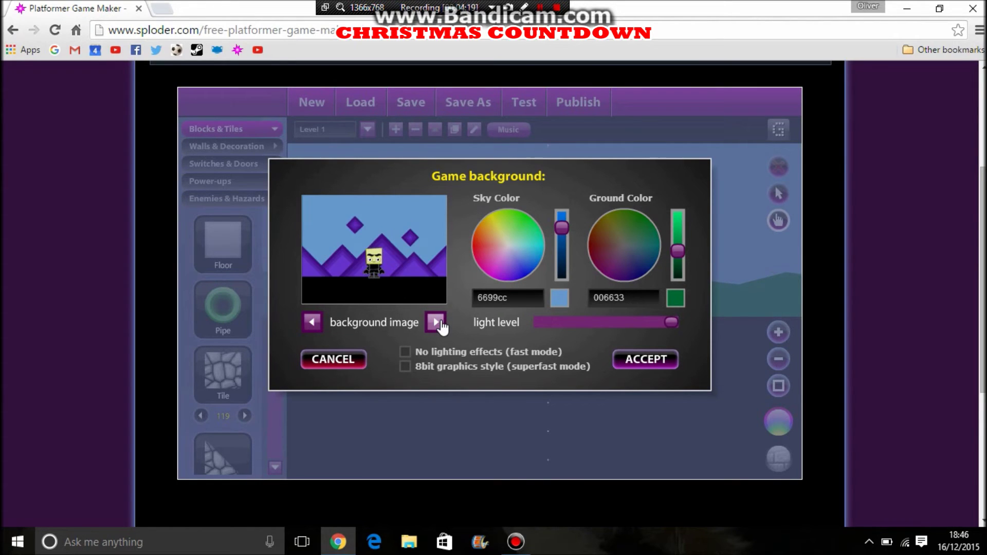
{"action": "left_click", "coordinate": [436, 323]}
{"action": "left_click", "coordinate": [436, 322]}
{"action": "left_click", "coordinate": [436, 323]}
{"action": "left_click", "coordinate": [437, 323]}
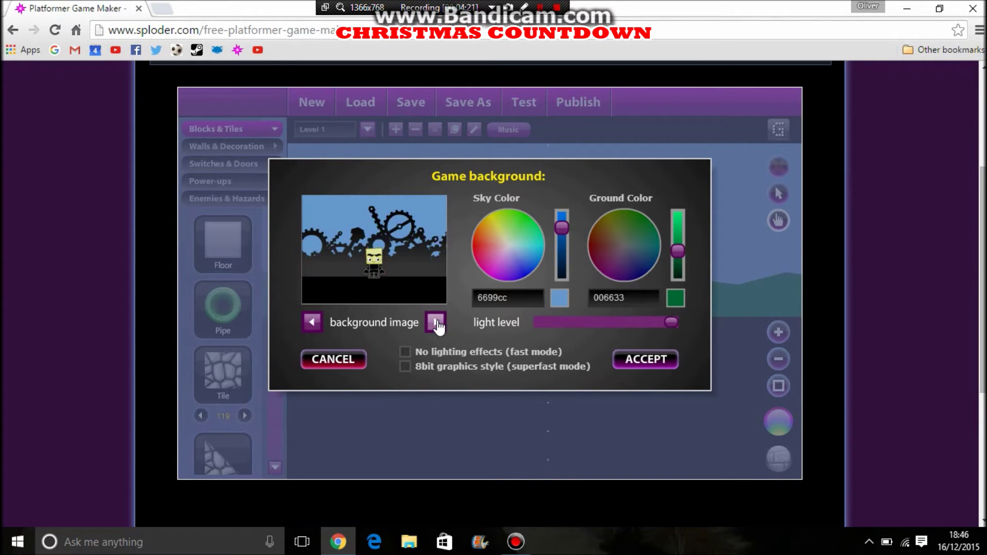
{"action": "left_click", "coordinate": [436, 322]}
{"action": "left_click", "coordinate": [436, 322]}
{"action": "left_click", "coordinate": [436, 322]}
{"action": "left_click", "coordinate": [437, 323]}
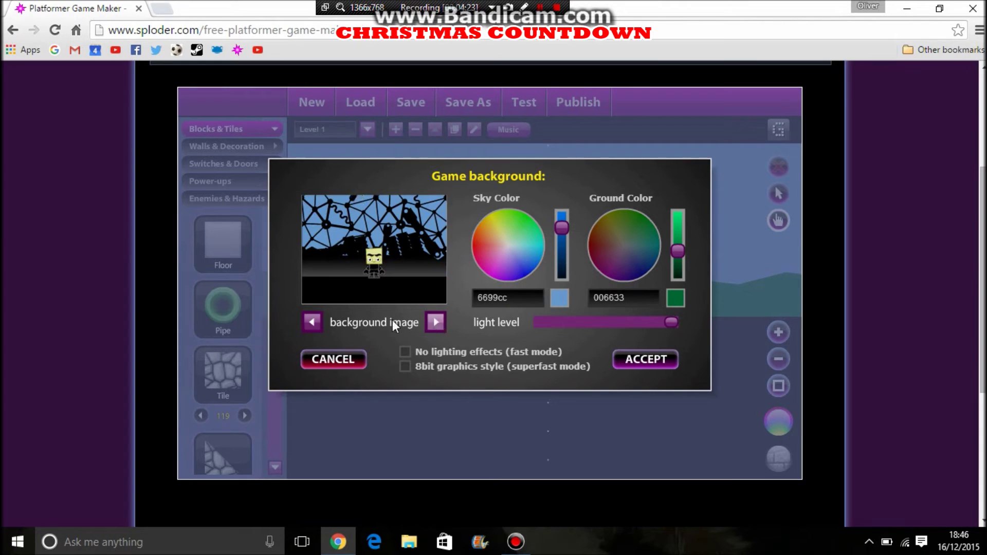
{"action": "left_click", "coordinate": [437, 324]}
Review the earlier background images again, preview the snowy pine forest, and close the background settings
{"action": "left_click", "coordinate": [312, 323]}
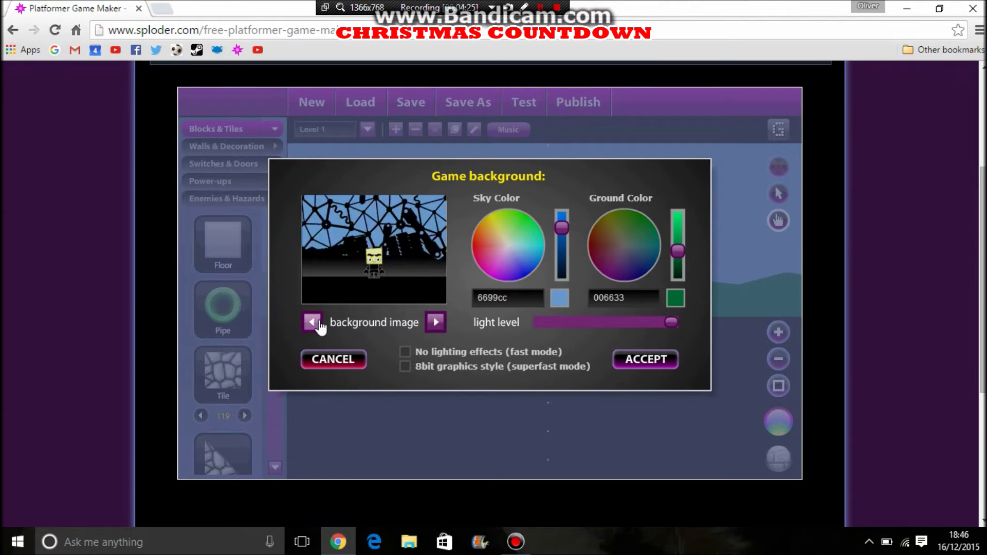
{"action": "left_click", "coordinate": [312, 322]}
{"action": "left_click", "coordinate": [312, 322]}
{"action": "left_click", "coordinate": [312, 323]}
{"action": "left_click", "coordinate": [312, 322]}
{"action": "left_click", "coordinate": [312, 323]}
{"action": "left_click", "coordinate": [312, 322]}
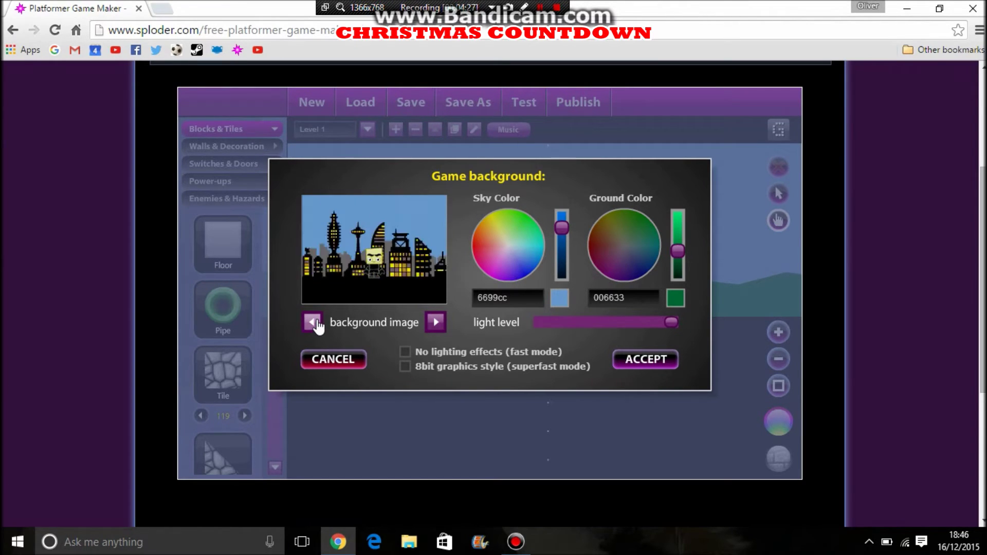
{"action": "left_click", "coordinate": [312, 322]}
{"action": "left_click", "coordinate": [313, 323]}
{"action": "left_click", "coordinate": [313, 322]}
{"action": "left_click", "coordinate": [315, 322]}
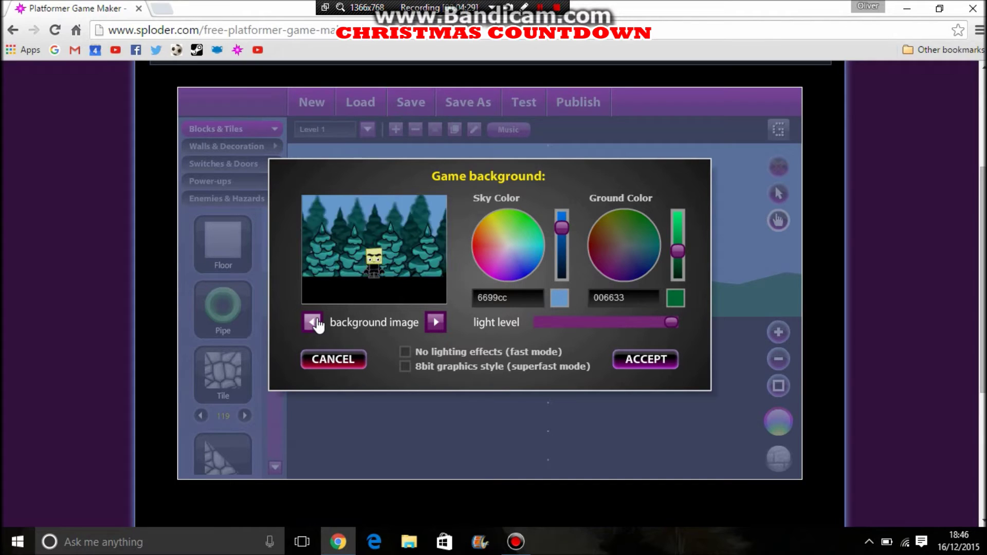
{"action": "left_click", "coordinate": [314, 322]}
{"action": "left_click", "coordinate": [314, 322]}
{"action": "left_click", "coordinate": [315, 323]}
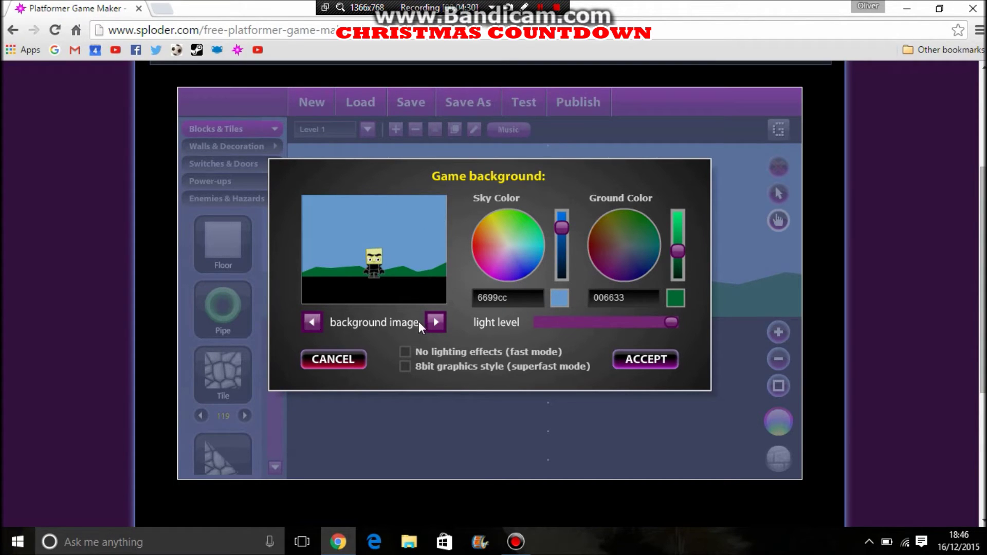
{"action": "left_click", "coordinate": [435, 322]}
{"action": "left_click", "coordinate": [435, 323]}
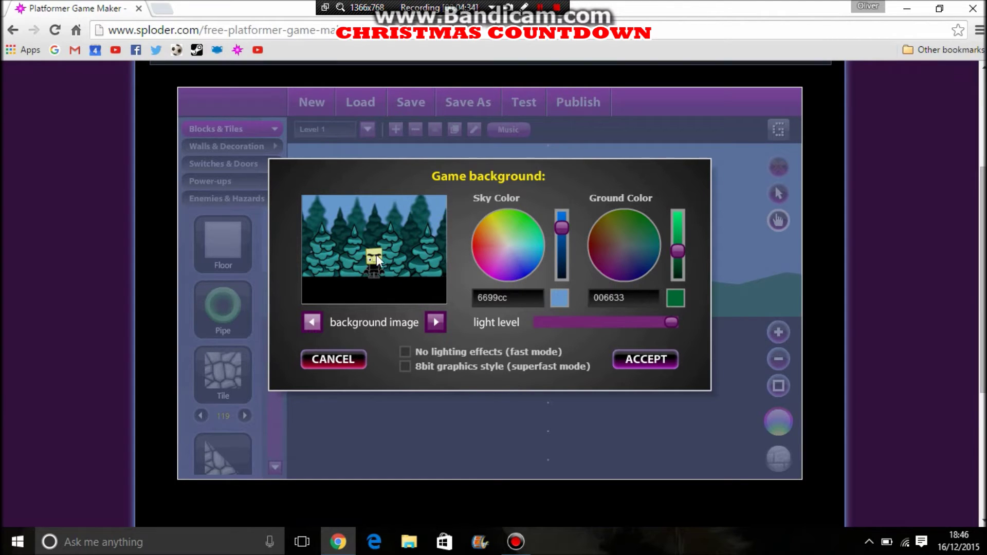
{"action": "left_click", "coordinate": [636, 368]}
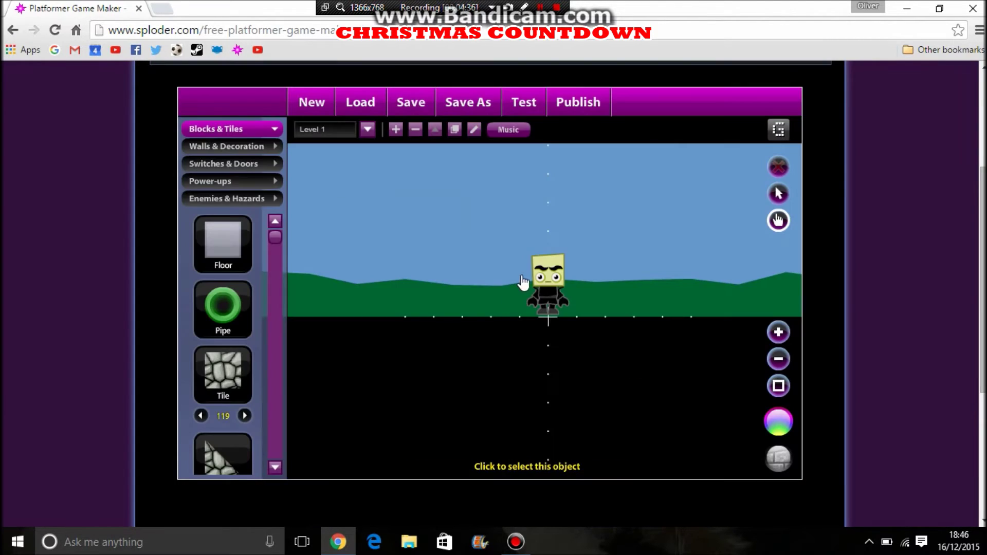
Give the player character the blue-haired head and move it up and to the left of the origin
{"action": "left_click", "coordinate": [559, 297]}
{"action": "left_click_drag", "start_coordinate": [558, 306], "coordinate": [524, 266]}
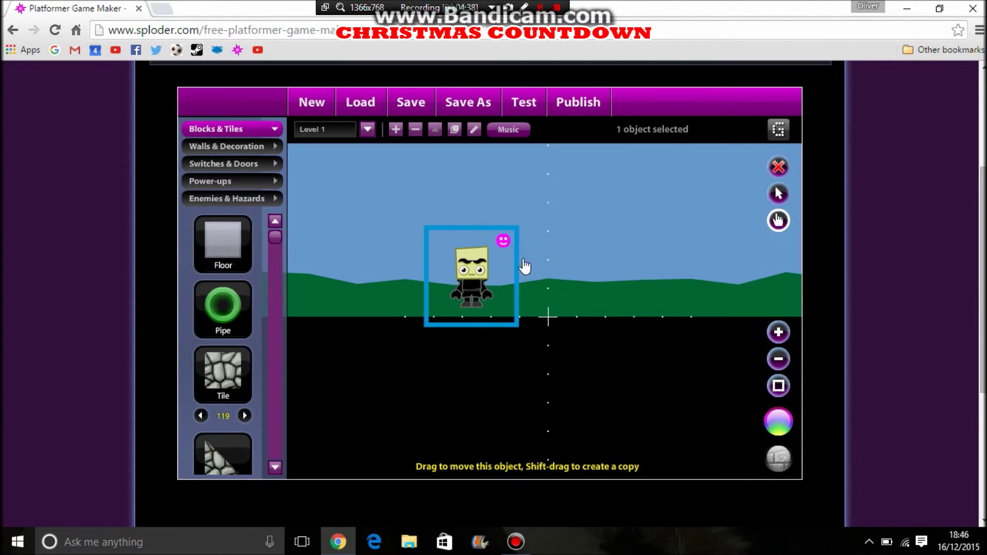
{"action": "left_click", "coordinate": [503, 241]}
{"action": "left_click", "coordinate": [574, 355]}
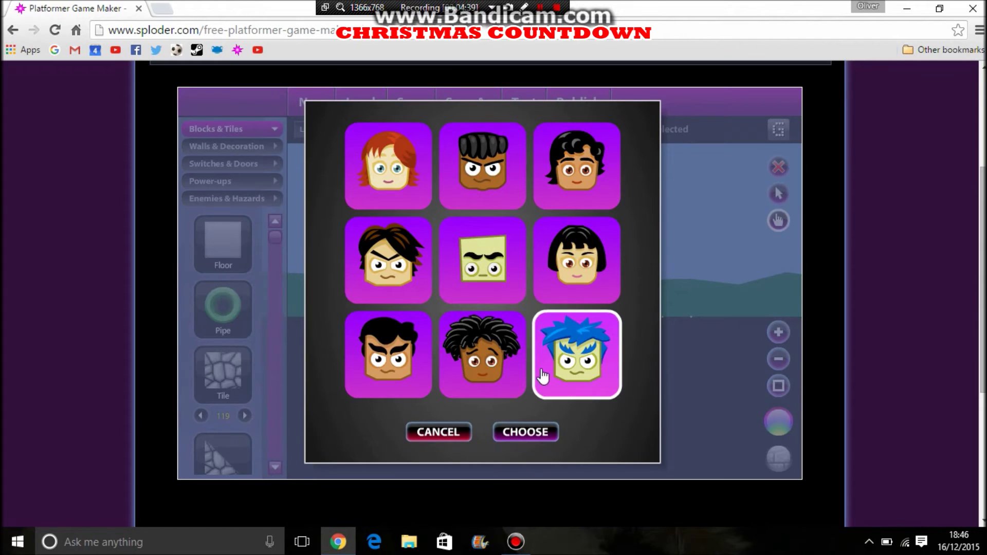
{"action": "left_click", "coordinate": [504, 420]}
{"action": "left_click_drag", "start_coordinate": [470, 281], "coordinate": [365, 231]}
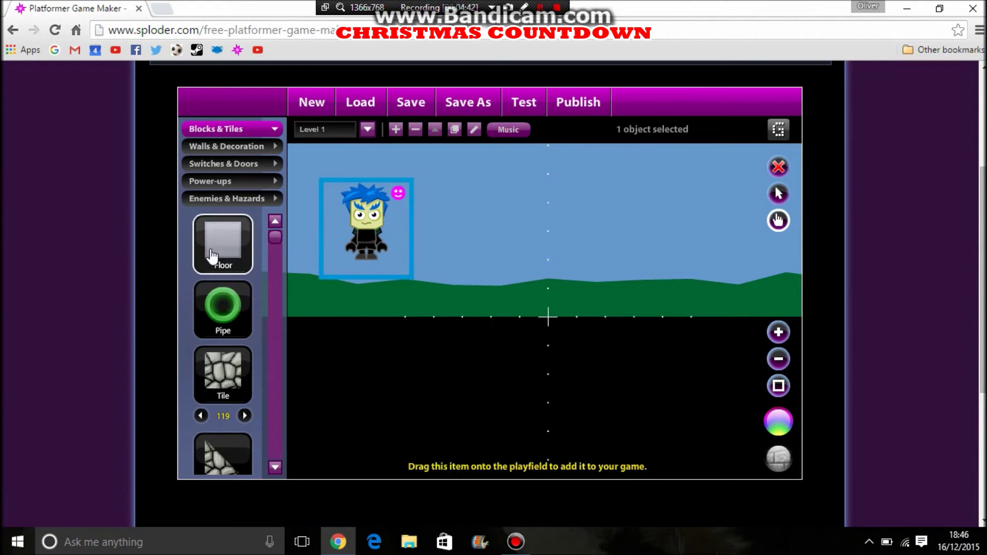
Build a three-by-two group of Floor blocks below the player and a matching-size IceBlock group to its right
{"action": "left_click_drag", "start_coordinate": [211, 255], "coordinate": [448, 326]}
{"action": "left_click", "coordinate": [447, 332]}
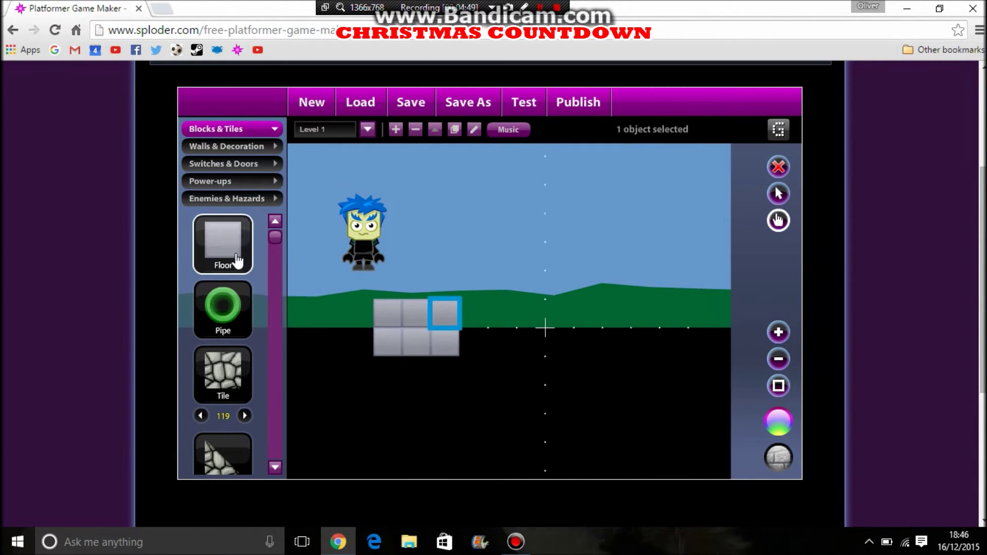
{"action": "scroll", "coordinate": [231, 282], "scroll_direction": "down", "scroll_amount": 4}
{"action": "scroll", "coordinate": [293, 280], "scroll_direction": "up", "scroll_amount": 5}
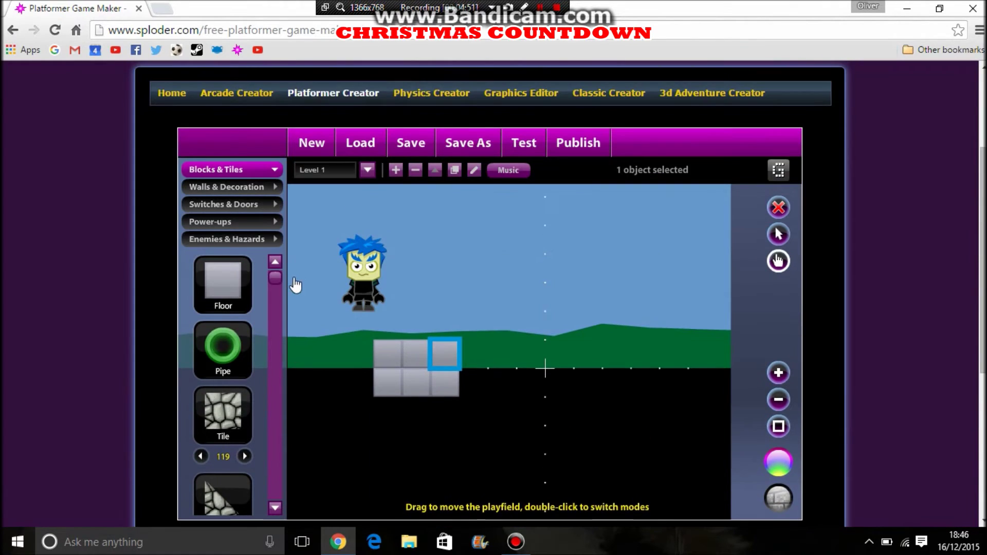
{"action": "left_click_drag", "start_coordinate": [275, 280], "coordinate": [286, 401]}
{"action": "left_click_drag", "start_coordinate": [244, 341], "coordinate": [560, 383]}
{"action": "left_click", "coordinate": [628, 358]}
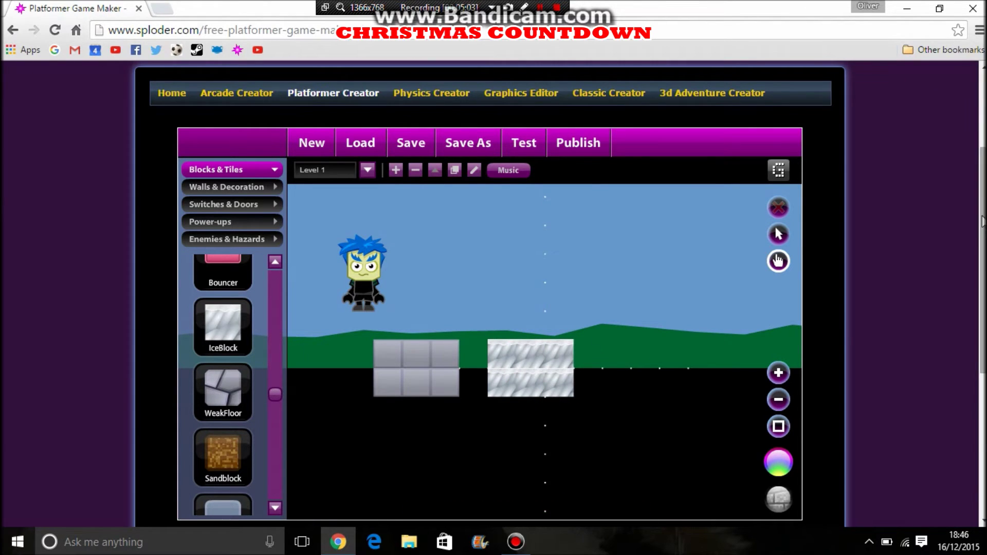
Open the custom graphics library, search it by tag for "snow", and go to the second page of graphics
{"action": "scroll", "coordinate": [614, 334], "scroll_direction": "down", "scroll_amount": 1}
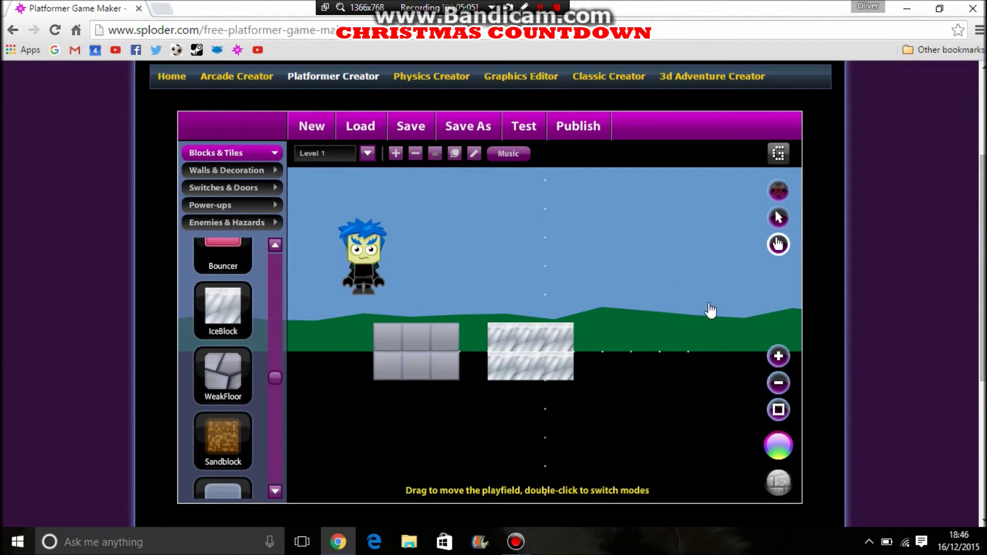
{"action": "left_click", "coordinate": [778, 153]}
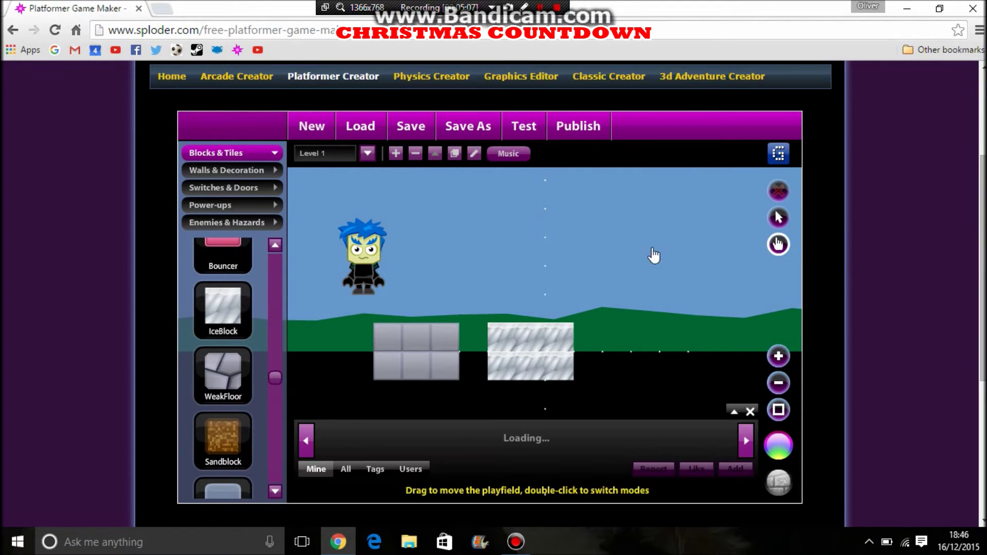
{"action": "left_click", "coordinate": [376, 469]}
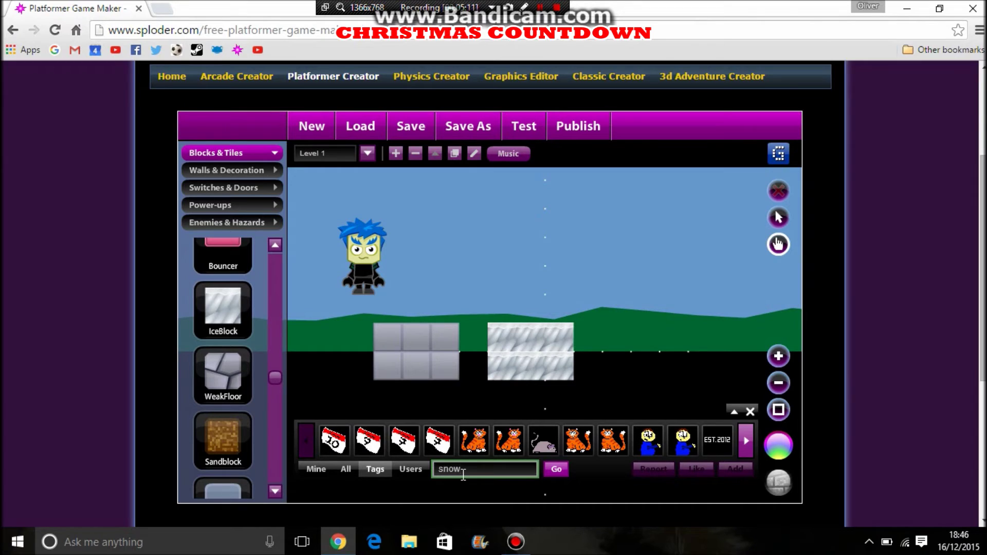
{"action": "type", "text": "snowm"}
{"action": "key", "text": "BackSpace"}
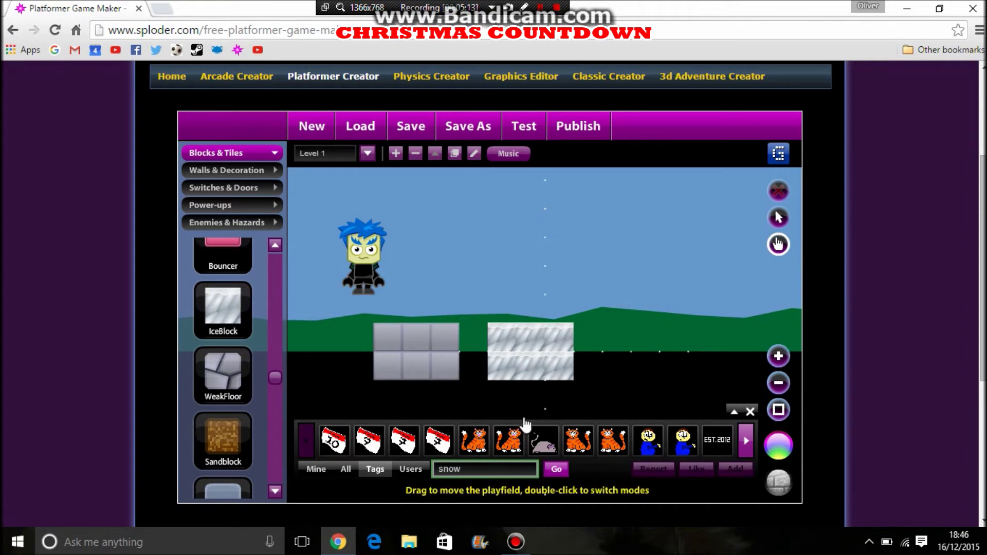
{"action": "left_click", "coordinate": [561, 475]}
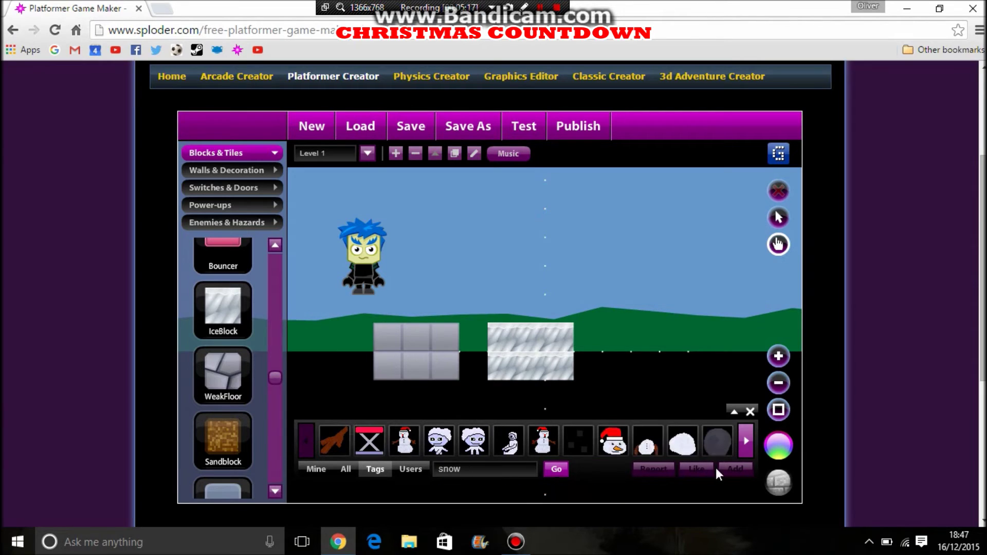
{"action": "left_click", "coordinate": [745, 443]}
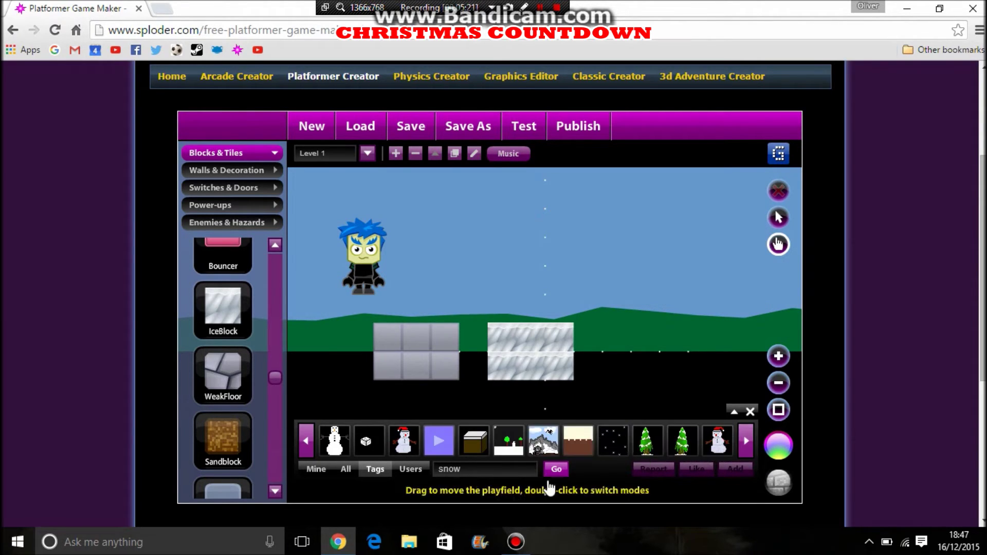
Apply the snow-topped dirt graphic to the left and middle Floor blocks of the upper row
{"action": "left_click_drag", "start_coordinate": [578, 442], "coordinate": [414, 334]}
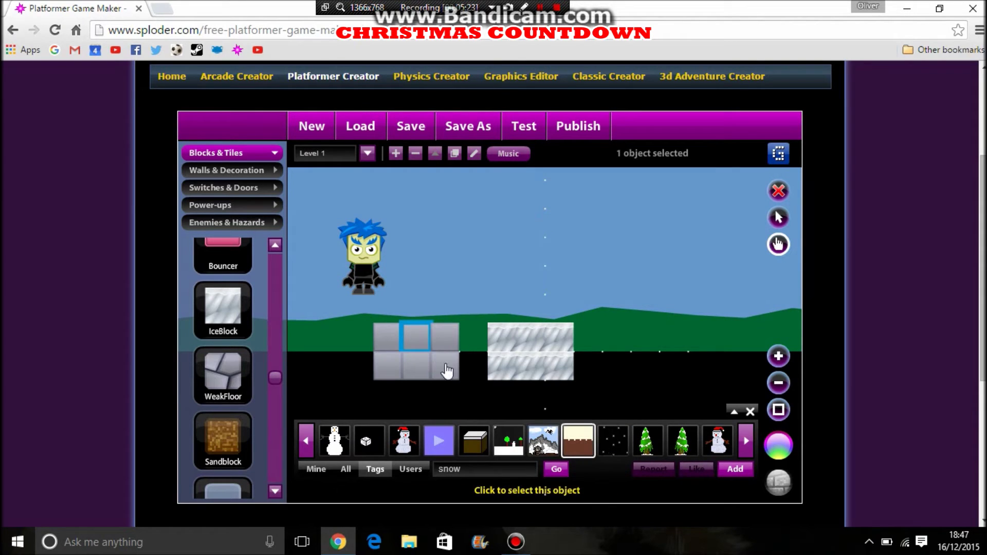
{"action": "left_click_drag", "start_coordinate": [578, 440], "coordinate": [450, 362]}
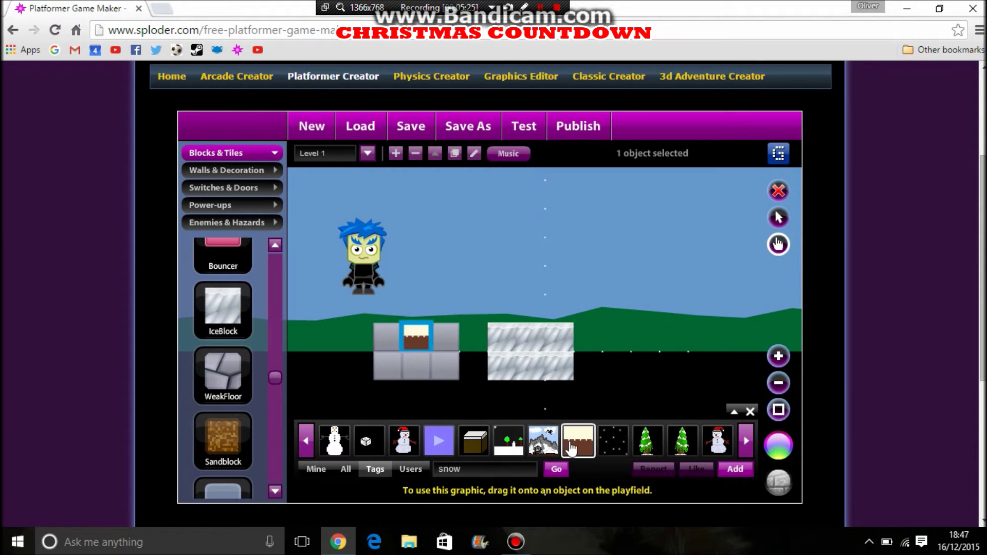
{"action": "left_click_drag", "start_coordinate": [577, 442], "coordinate": [388, 338]}
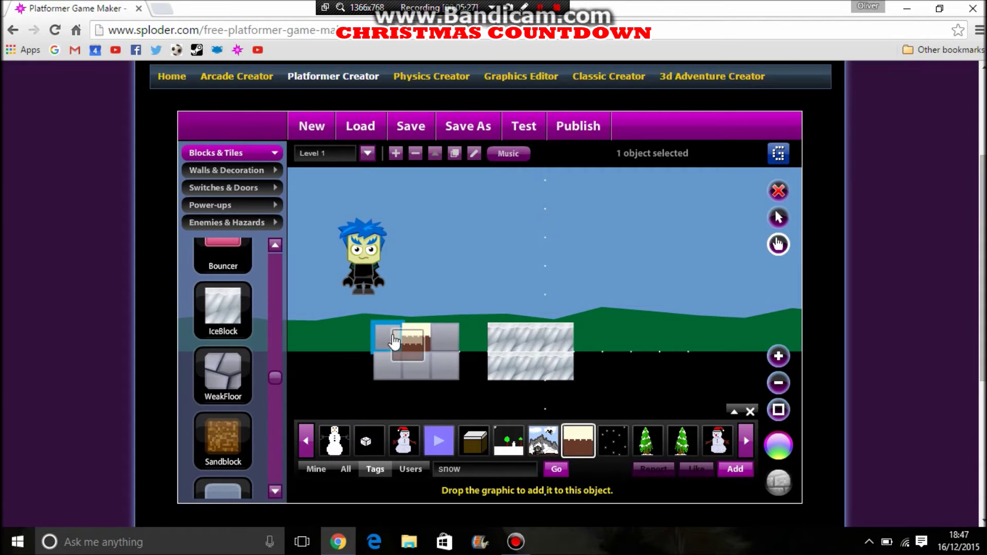
{"action": "left_click_drag", "start_coordinate": [568, 446], "coordinate": [451, 343]}
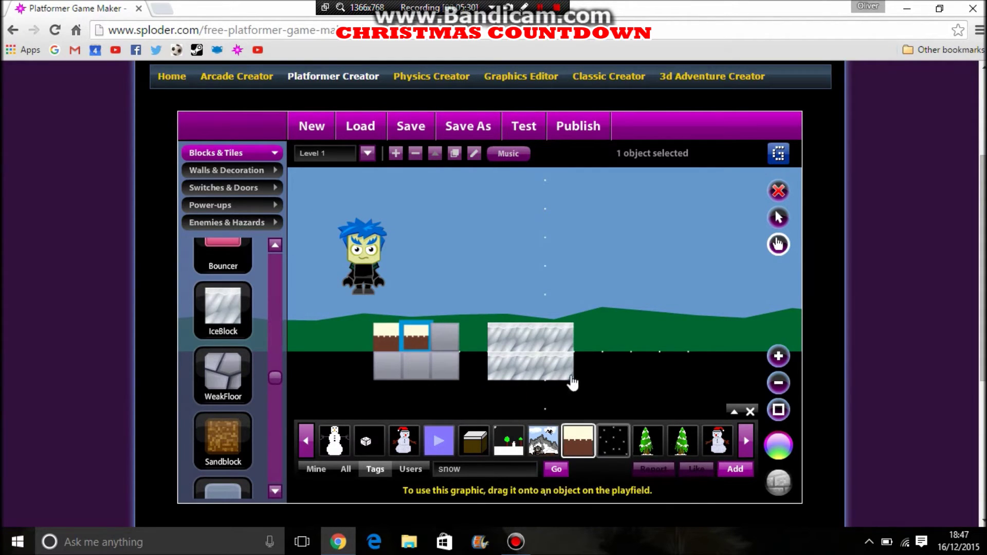
Place a BackWall tile on the right end of the ice blocks and give it the snowy Christmas tree graphic
{"action": "scroll", "coordinate": [191, 286], "scroll_direction": "up", "scroll_amount": 3}
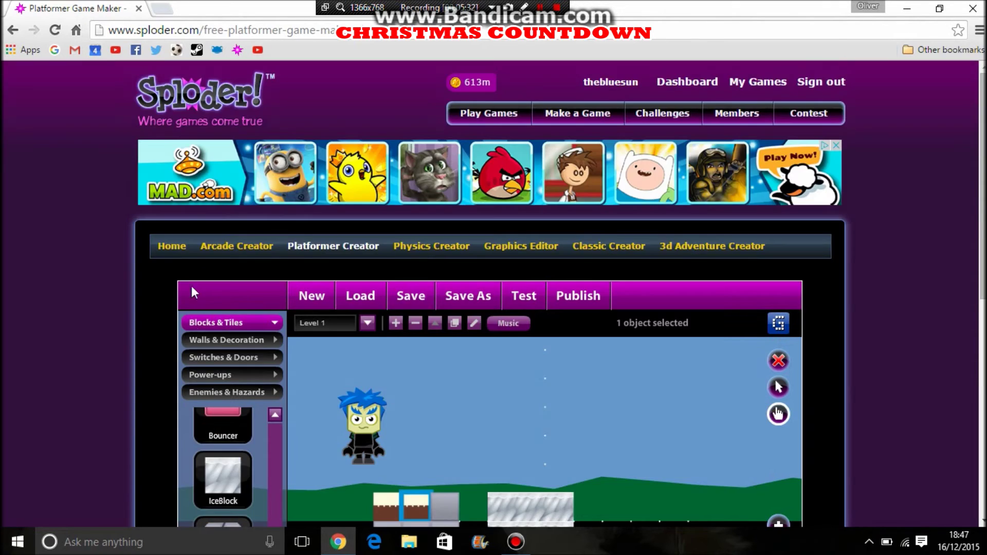
{"action": "scroll", "coordinate": [153, 335], "scroll_direction": "down", "scroll_amount": 3}
{"action": "scroll", "coordinate": [778, 144], "scroll_direction": "up", "scroll_amount": 1}
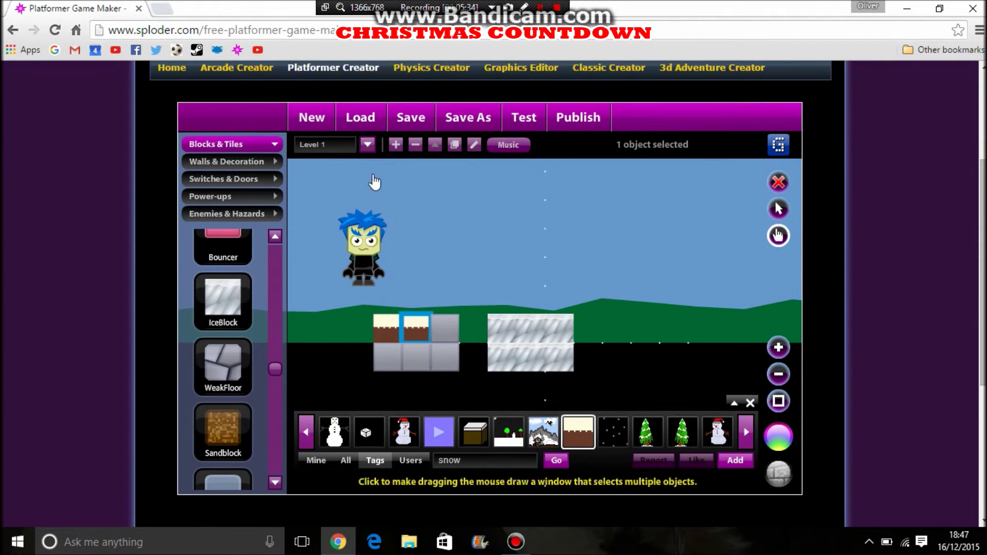
{"action": "left_click", "coordinate": [226, 161]}
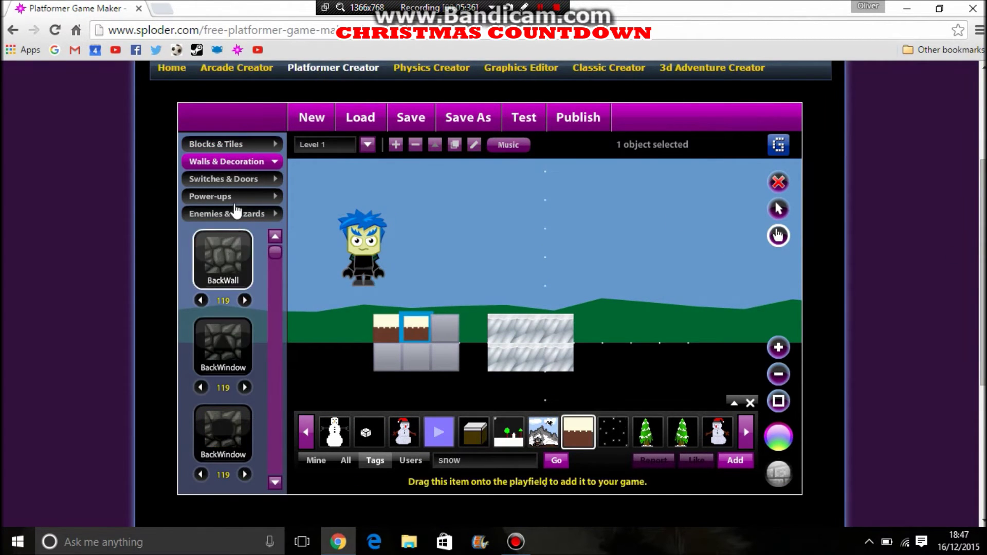
{"action": "left_click", "coordinate": [232, 179]}
{"action": "left_click", "coordinate": [226, 161]}
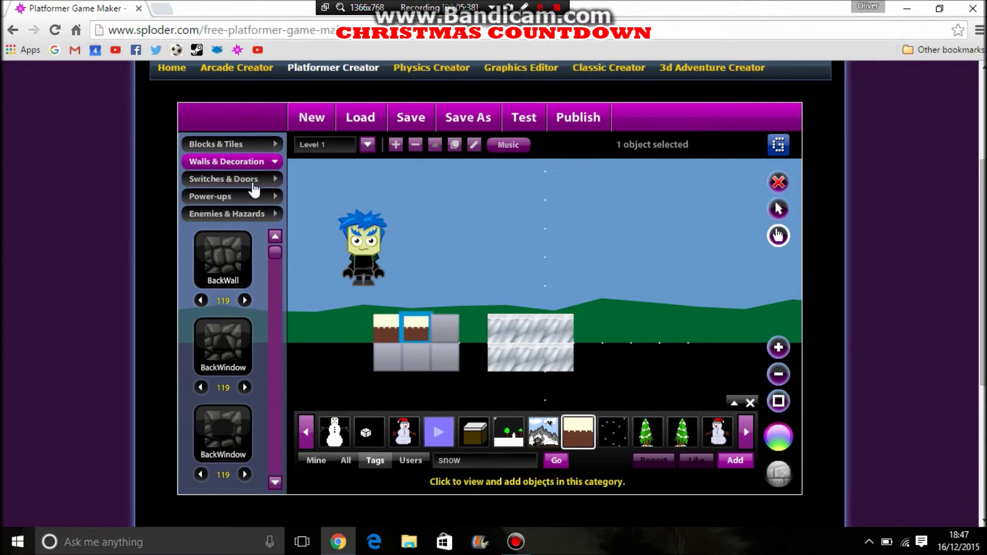
{"action": "left_click_drag", "start_coordinate": [222, 258], "coordinate": [559, 243]}
{"action": "left_click_drag", "start_coordinate": [647, 432], "coordinate": [565, 335]}
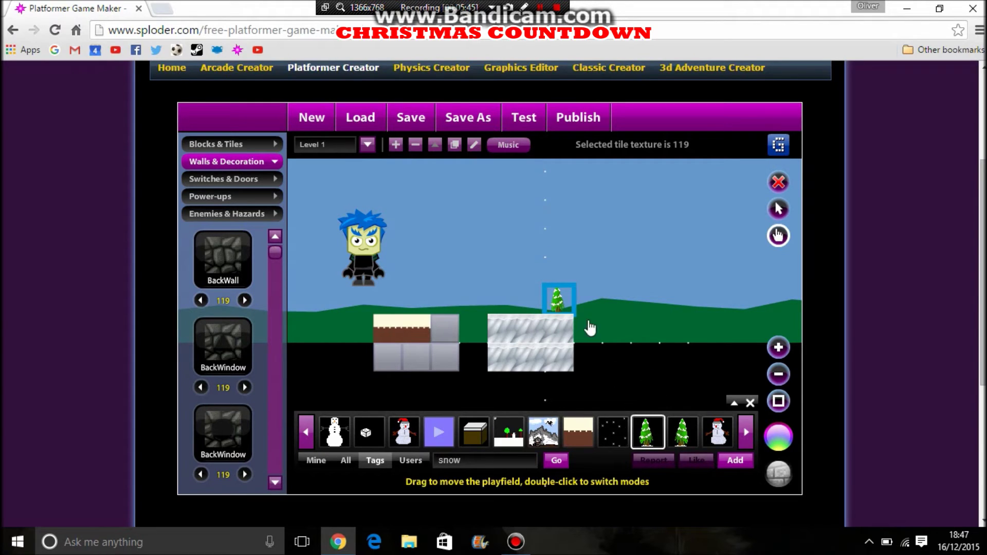
Copy the tree tile onto the middle of the ice blocks and give the copy the snowman with red hat graphic
{"action": "left_click_drag", "start_coordinate": [566, 308], "coordinate": [508, 308], "text": "shift"}
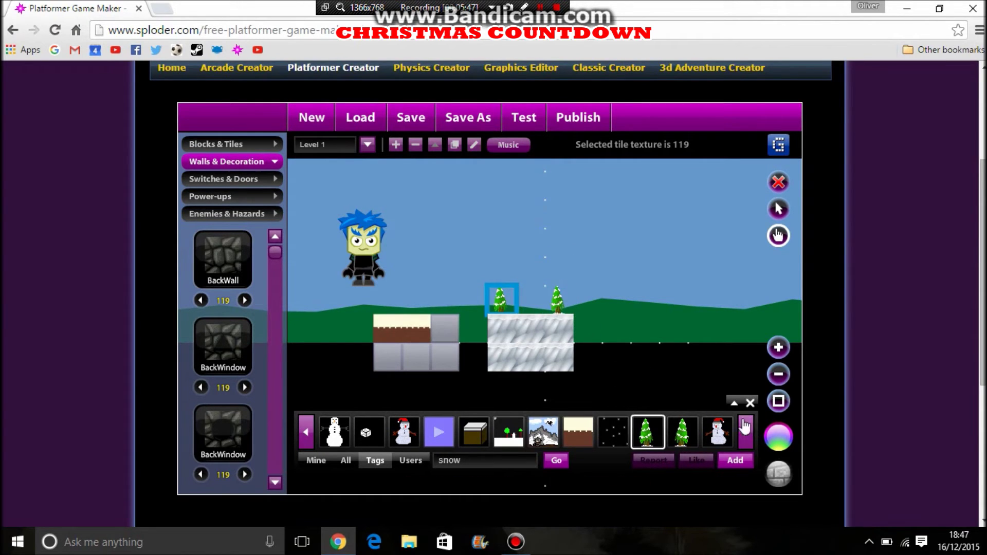
{"action": "left_click_drag", "start_coordinate": [718, 431], "coordinate": [529, 307]}
{"action": "left_click", "coordinate": [598, 275]}
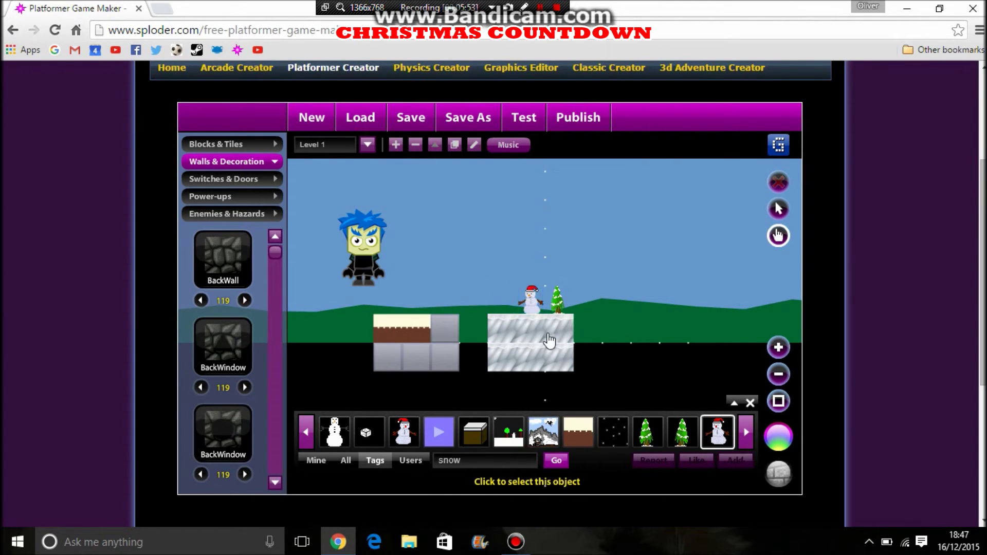
Select the player character and search the graphics library by tag for "santa"
{"action": "left_click", "coordinate": [348, 246]}
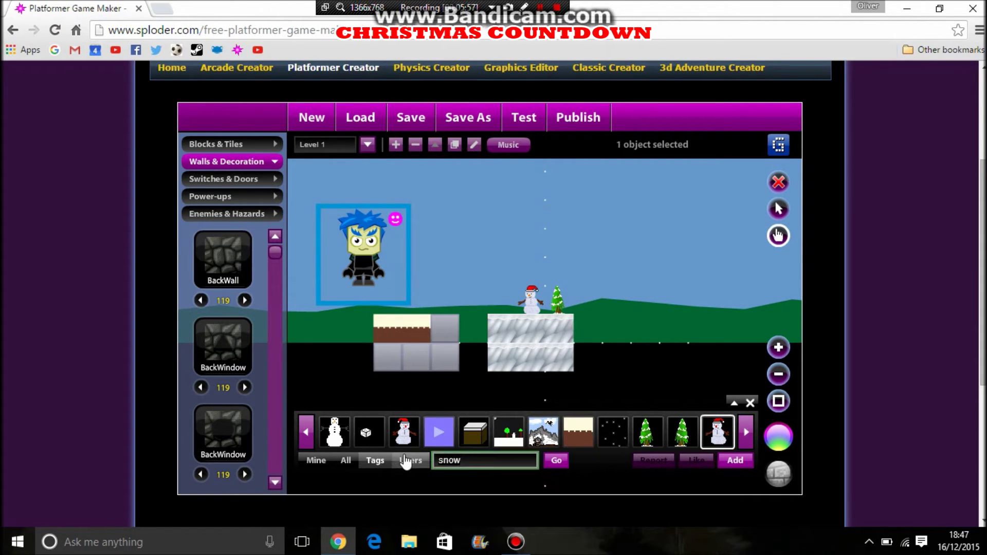
{"action": "key", "text": "BackSpace"}
{"action": "key", "text": "BackSpace"}
{"action": "key", "text": "BackSpace"}
{"action": "key", "text": "BackSpace"}
{"action": "type", "text": "san"}
{"action": "left_click", "coordinate": [548, 462]}
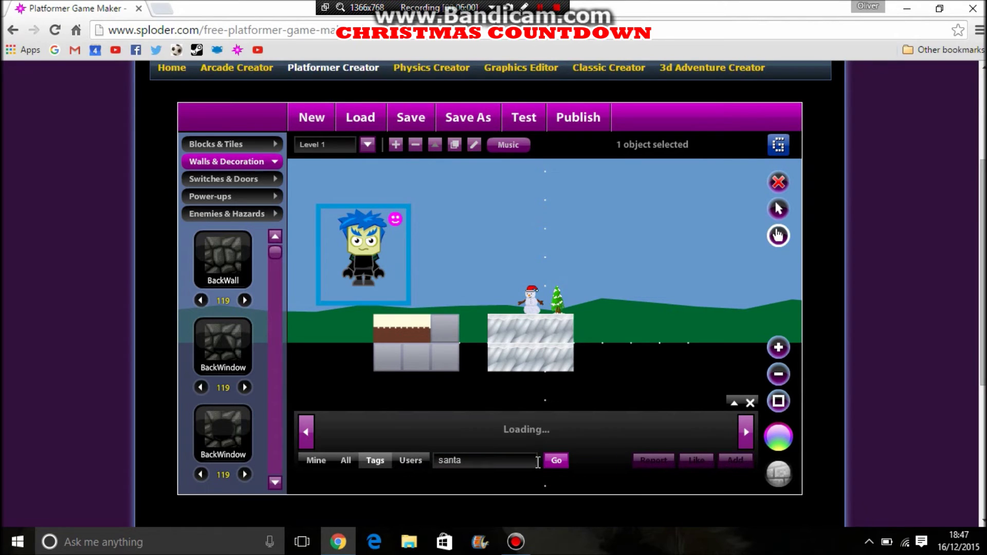
Try several Santa-tagged graphics on the player character, clear the custom graphic and close the graphics library
{"action": "left_click_drag", "start_coordinate": [336, 436], "coordinate": [367, 289]}
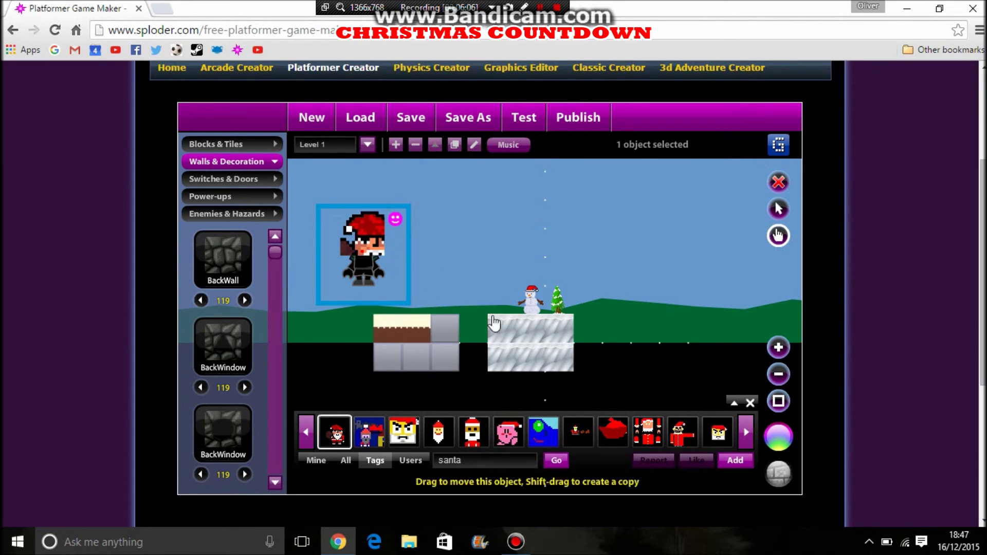
{"action": "left_click_drag", "start_coordinate": [717, 437], "coordinate": [367, 275]}
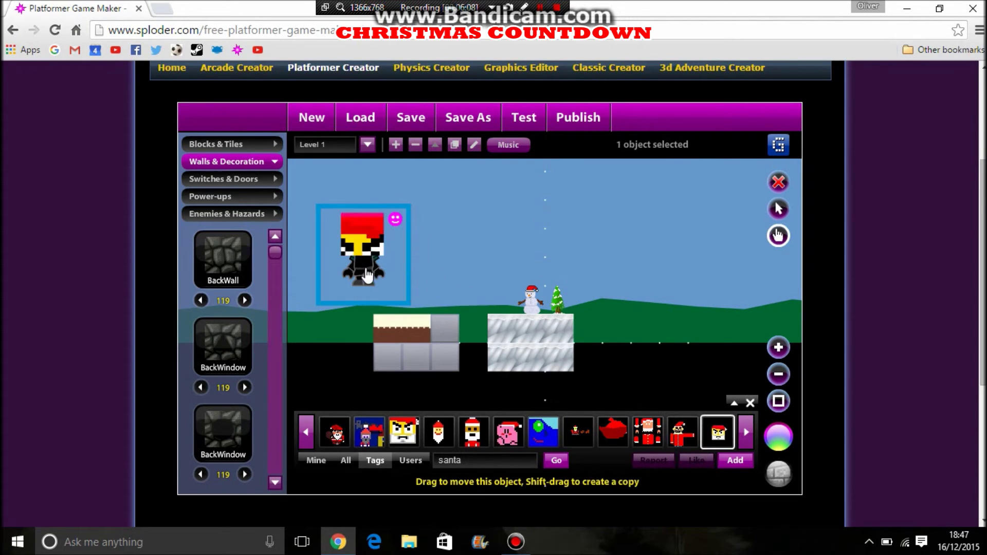
{"action": "left_click_drag", "start_coordinate": [683, 435], "coordinate": [375, 283]}
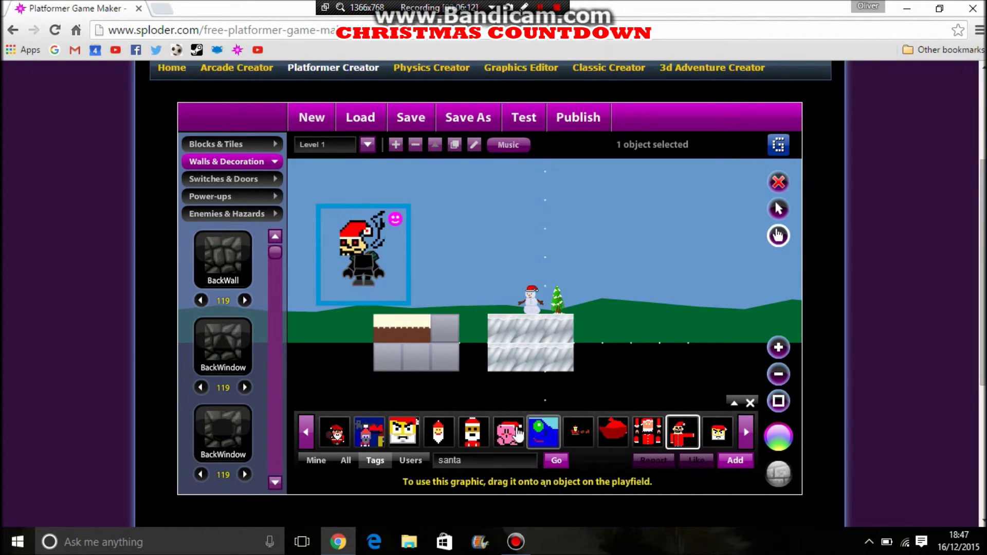
{"action": "left_click_drag", "start_coordinate": [473, 437], "coordinate": [369, 278]}
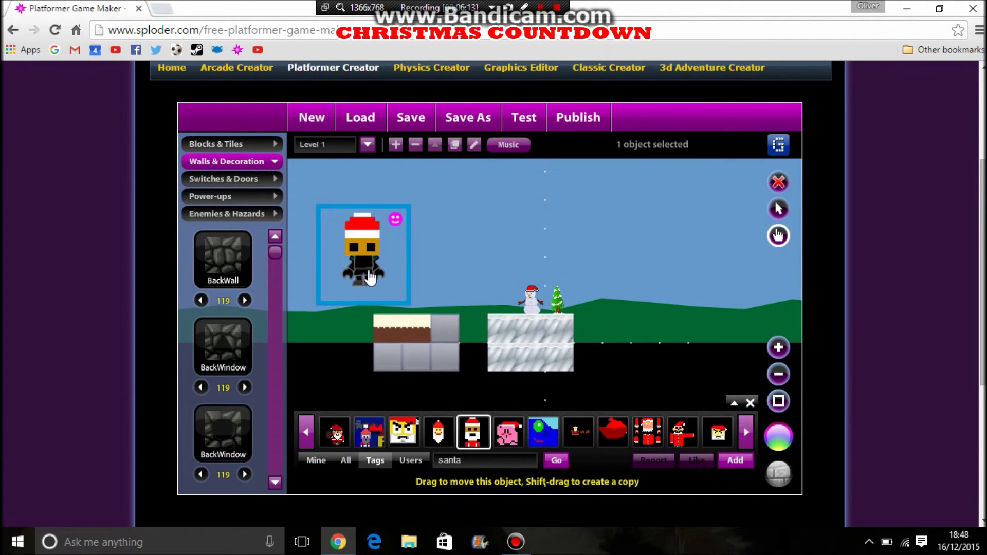
{"action": "left_click", "coordinate": [394, 219]}
{"action": "left_click", "coordinate": [450, 450]}
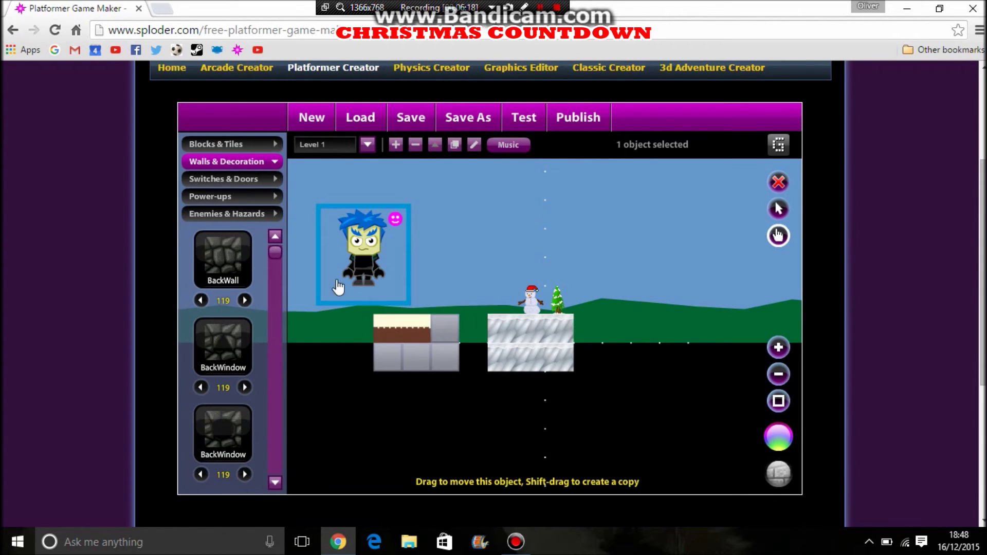
Move the player character so it stands on the snow-topped blocks
{"action": "left_click_drag", "start_coordinate": [350, 267], "coordinate": [372, 293]}
{"action": "left_click_drag", "start_coordinate": [458, 295], "coordinate": [466, 295]}
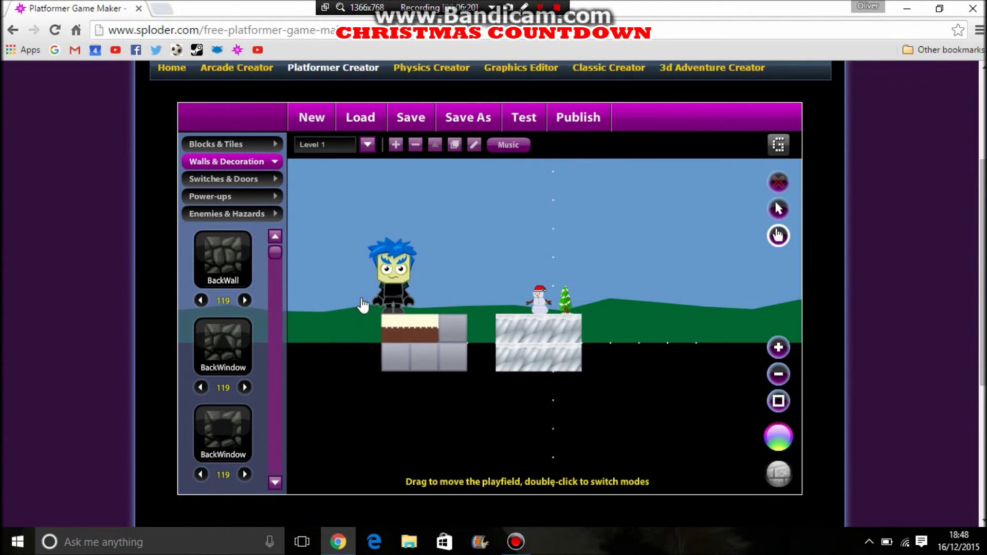
{"action": "left_click_drag", "start_coordinate": [409, 282], "coordinate": [429, 289]}
{"action": "left_click_drag", "start_coordinate": [499, 259], "coordinate": [500, 262]}
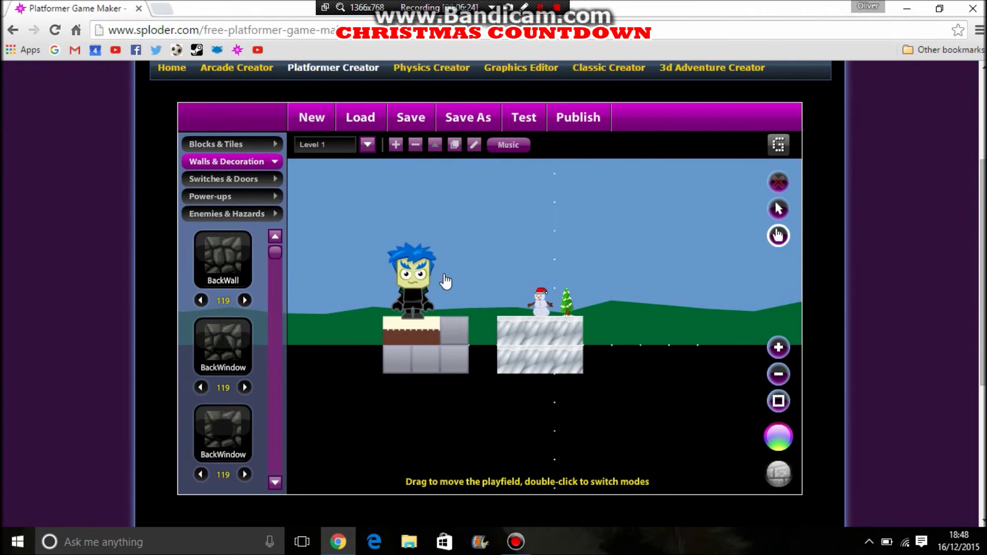
{"action": "left_click", "coordinate": [428, 290]}
{"action": "mouse_move", "coordinate": [416, 284]}
{"action": "left_mouse_down"}
{"action": "mouse_move", "coordinate": [402, 293]}
{"action": "mouse_move", "coordinate": [439, 307]}
{"action": "mouse_move", "coordinate": [419, 287]}
{"action": "mouse_move", "coordinate": [414, 303]}
{"action": "mouse_move", "coordinate": [428, 283]}
{"action": "mouse_move", "coordinate": [417, 280]}
{"action": "left_mouse_up"}
{"action": "left_click", "coordinate": [485, 278]}
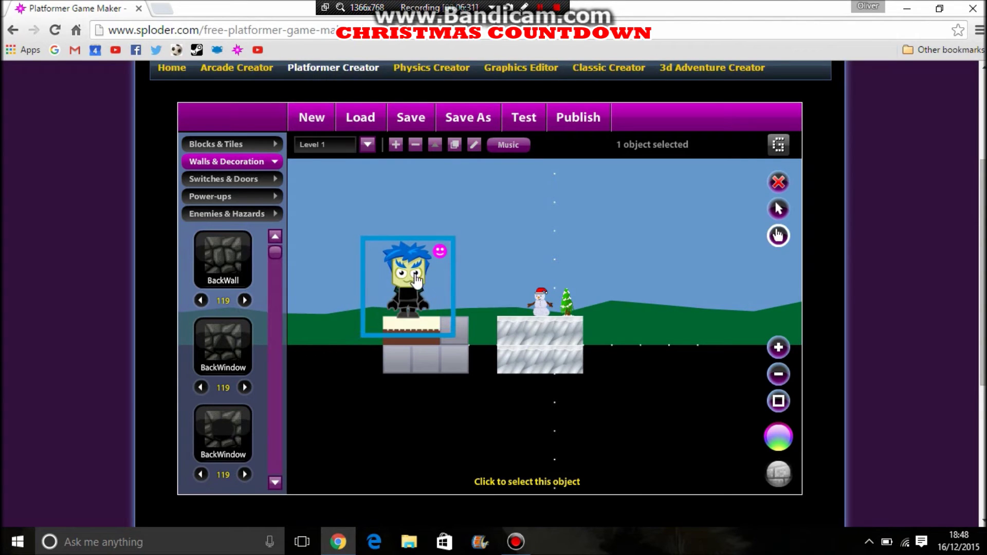
Leave the platformer editor and open the 3d Adventure Creator
{"action": "scroll", "coordinate": [597, 174], "scroll_direction": "up", "scroll_amount": 1}
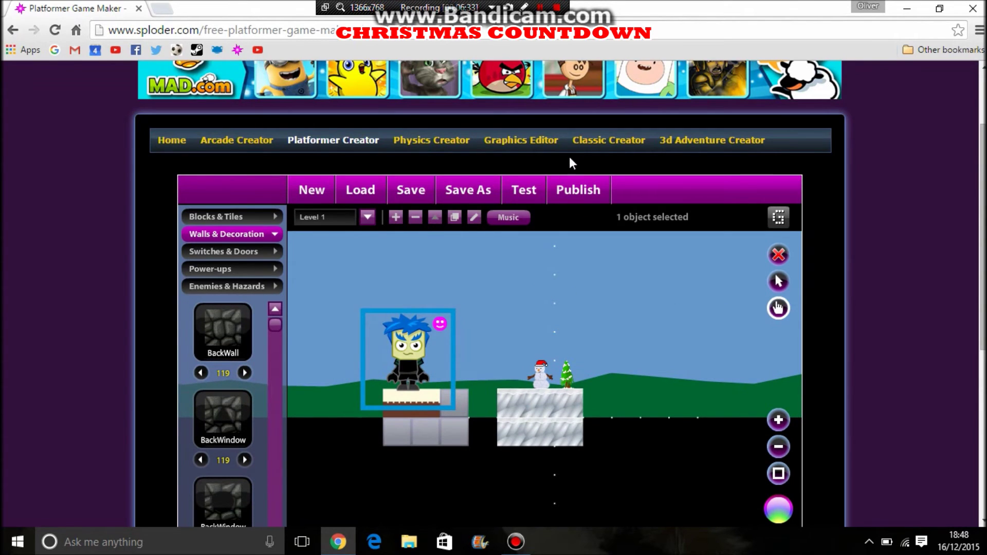
{"action": "scroll", "coordinate": [661, 158], "scroll_direction": "up", "scroll_amount": 2}
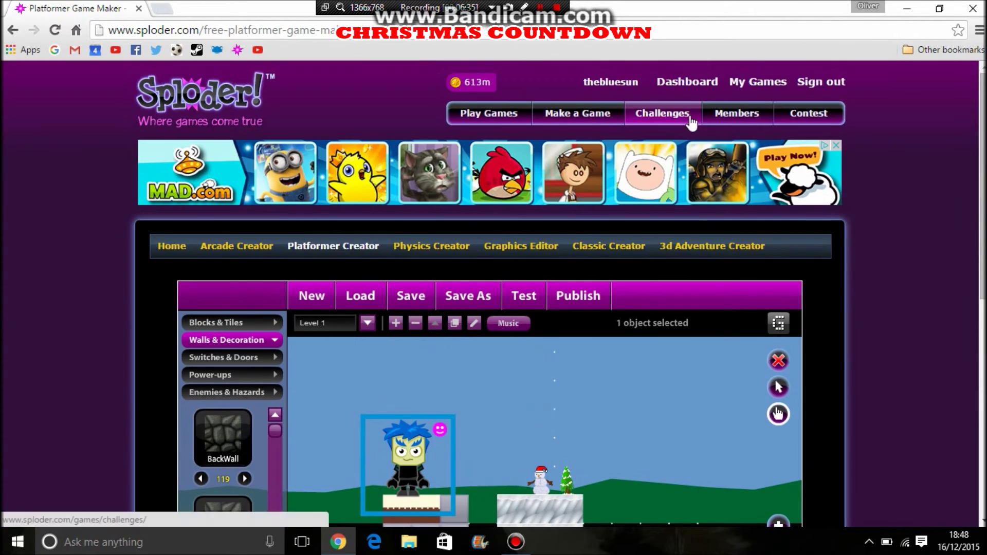
{"action": "left_click", "coordinate": [693, 245]}
{"action": "left_click", "coordinate": [468, 168]}
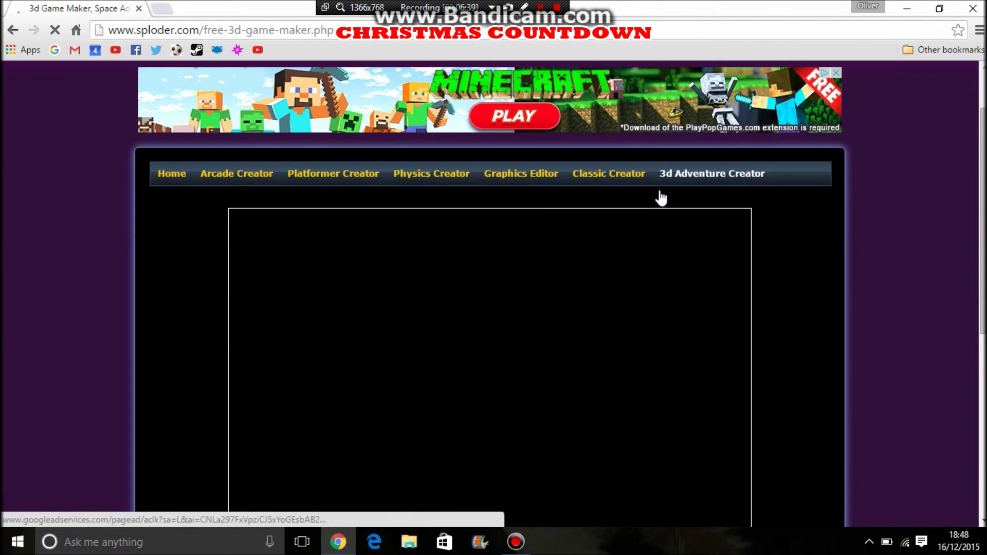
{"action": "scroll", "coordinate": [653, 204], "scroll_direction": "down", "scroll_amount": 2}
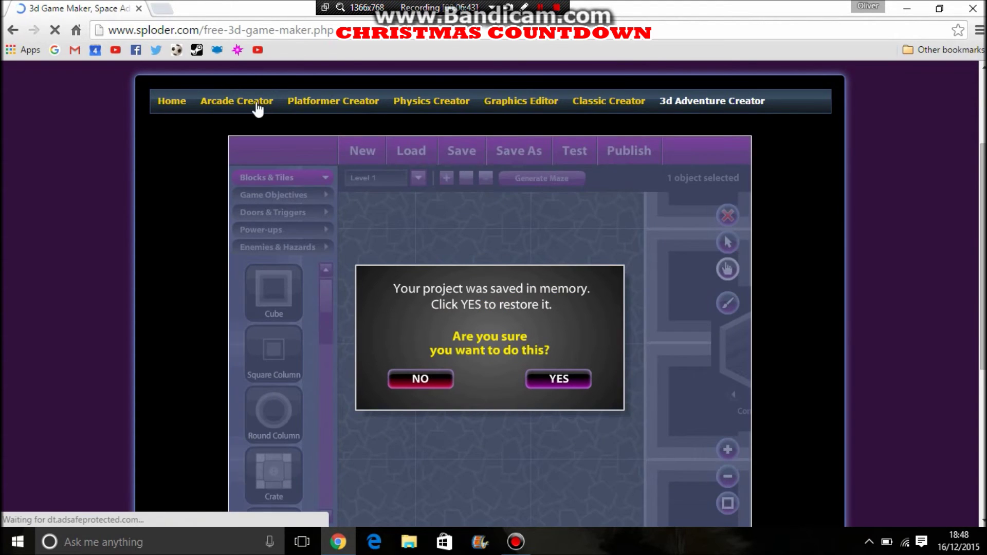
Switch to the Arcade Creator and start a new game in place of the current project
{"action": "left_click", "coordinate": [260, 103]}
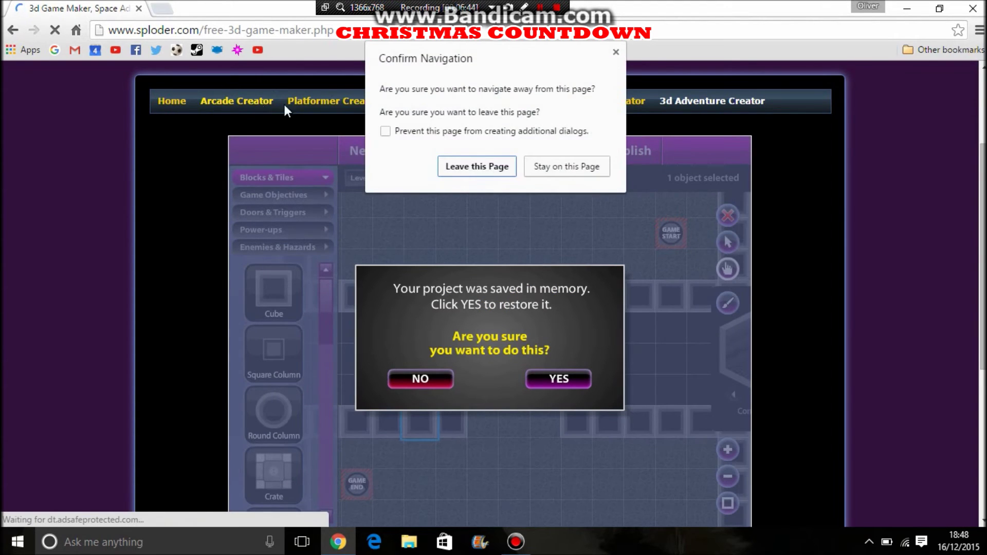
{"action": "left_click", "coordinate": [459, 161]}
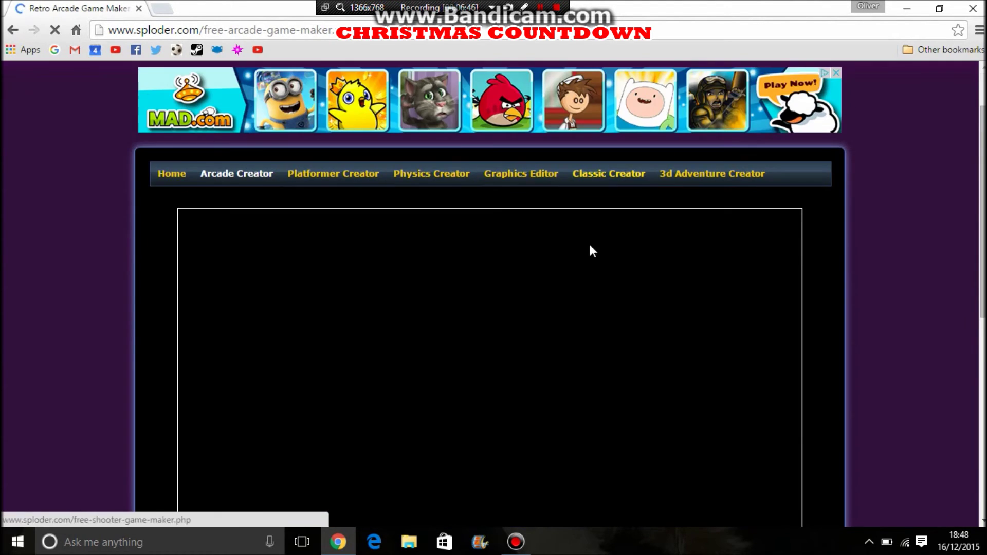
{"action": "scroll", "coordinate": [690, 248], "scroll_direction": "down", "scroll_amount": 1}
{"action": "scroll", "coordinate": [943, 216], "scroll_direction": "down", "scroll_amount": 1}
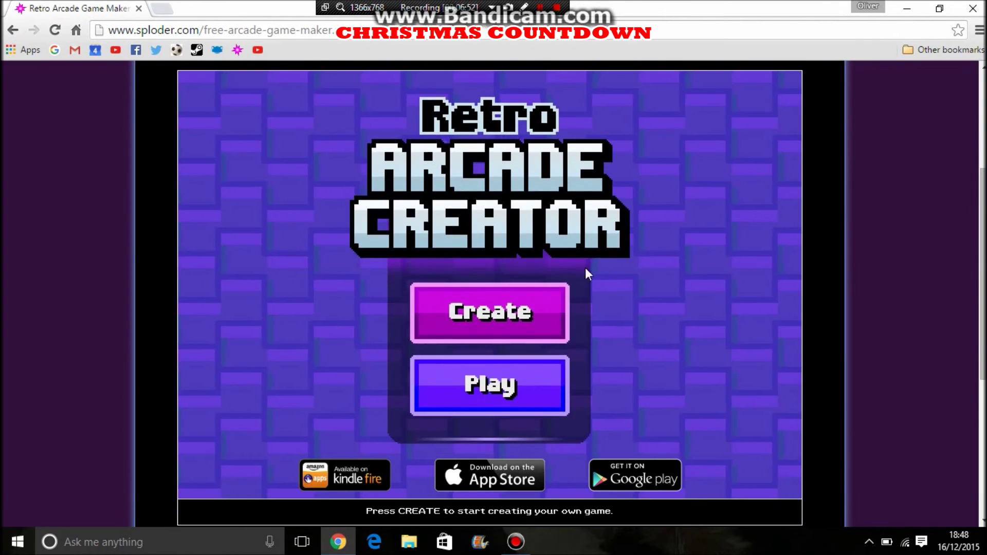
{"action": "left_click", "coordinate": [532, 328]}
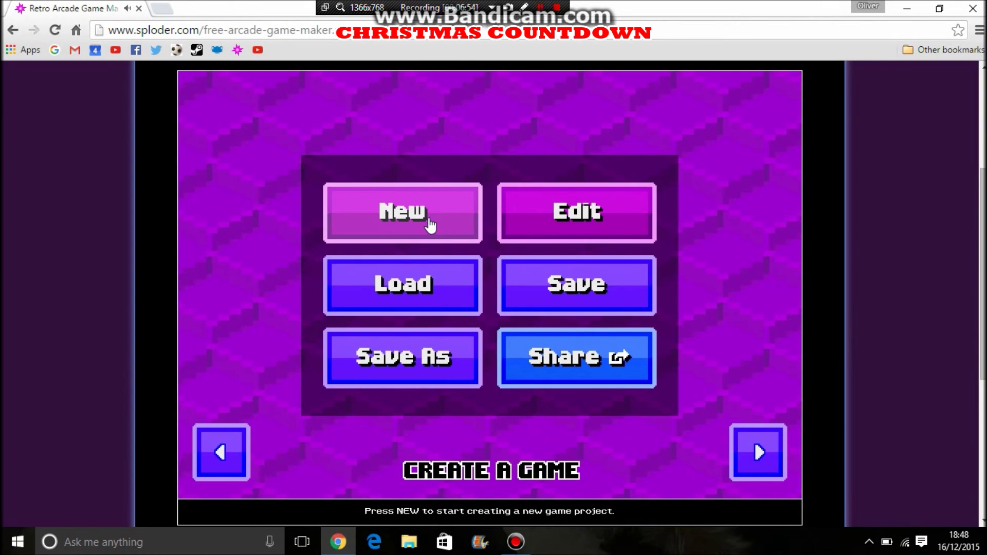
{"action": "left_click", "coordinate": [419, 215]}
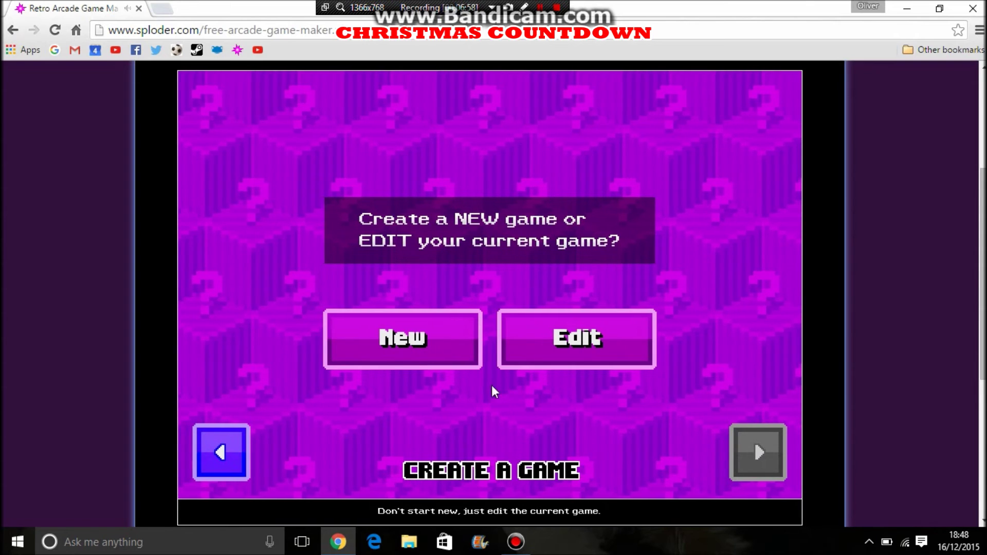
{"action": "left_click", "coordinate": [452, 357]}
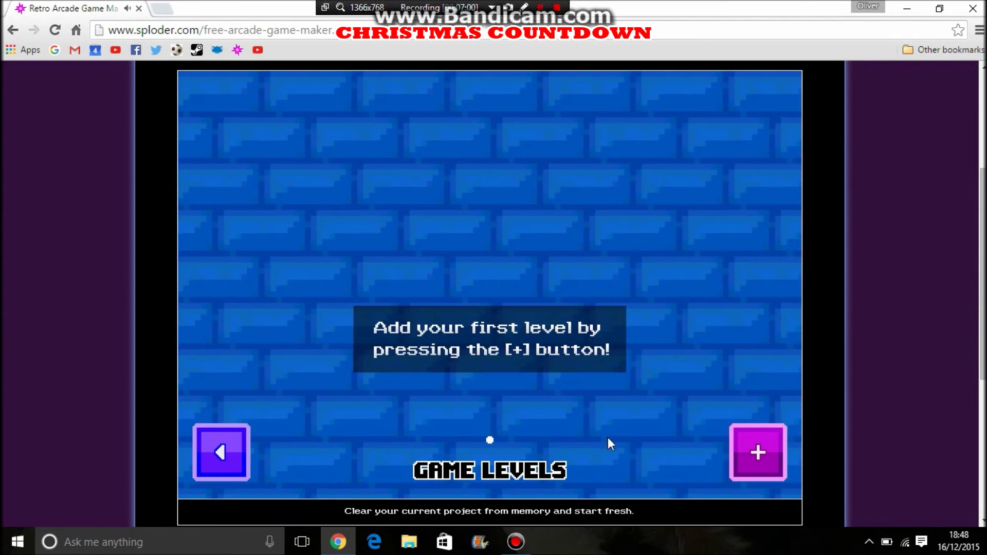
Add a first level to the game and create a Forest World stage in it
{"action": "left_click", "coordinate": [745, 467]}
{"action": "left_click", "coordinate": [282, 154]}
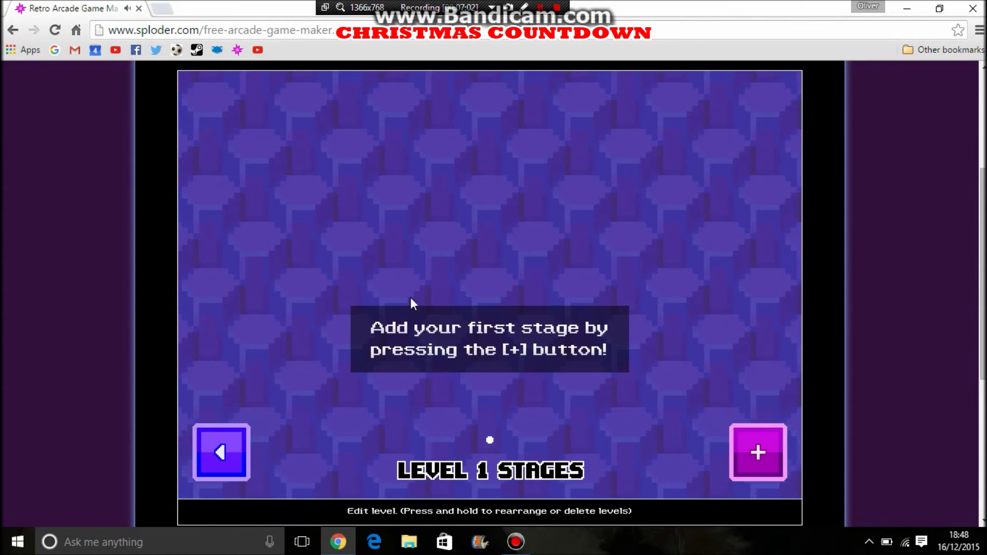
{"action": "left_click", "coordinate": [766, 455]}
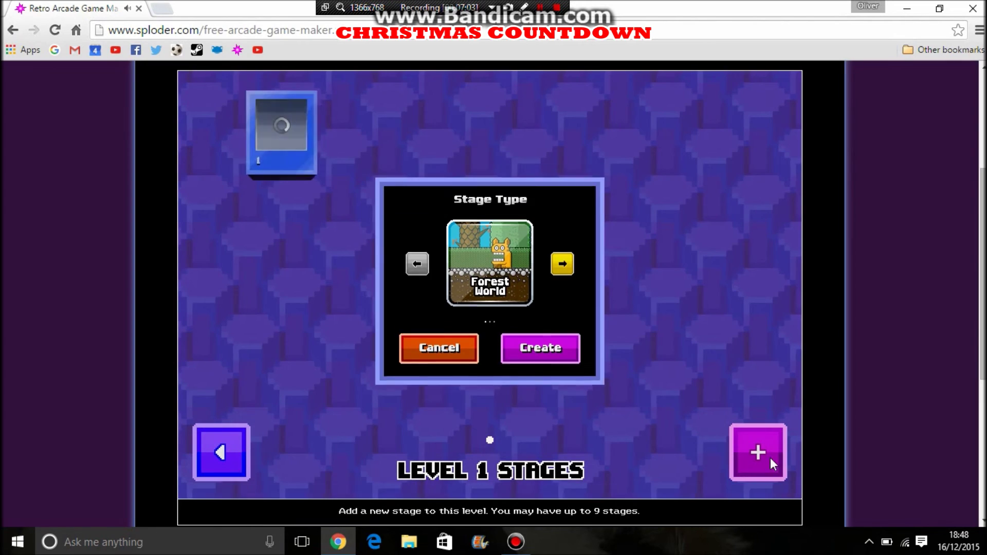
{"action": "left_click", "coordinate": [562, 271]}
{"action": "left_click", "coordinate": [562, 271]}
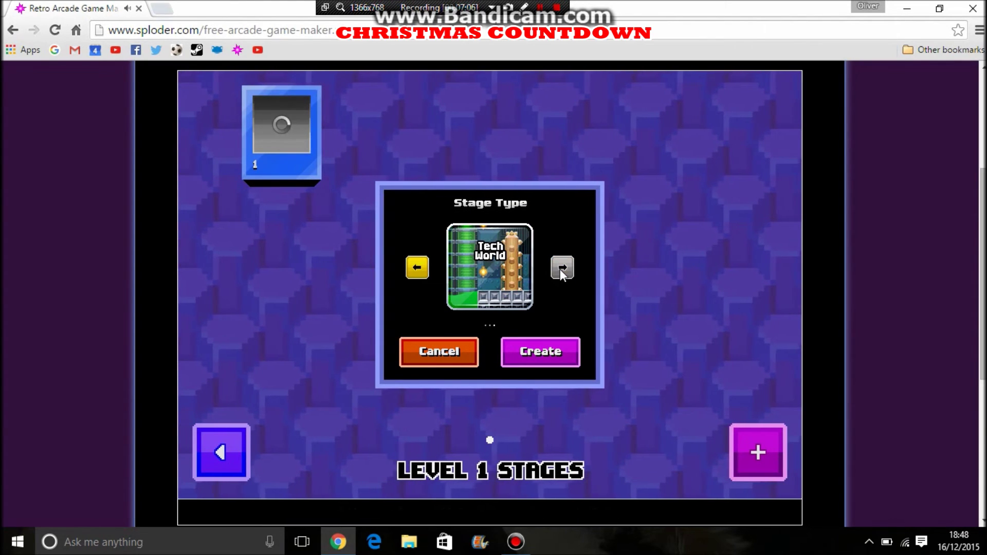
{"action": "double_click", "coordinate": [417, 266]}
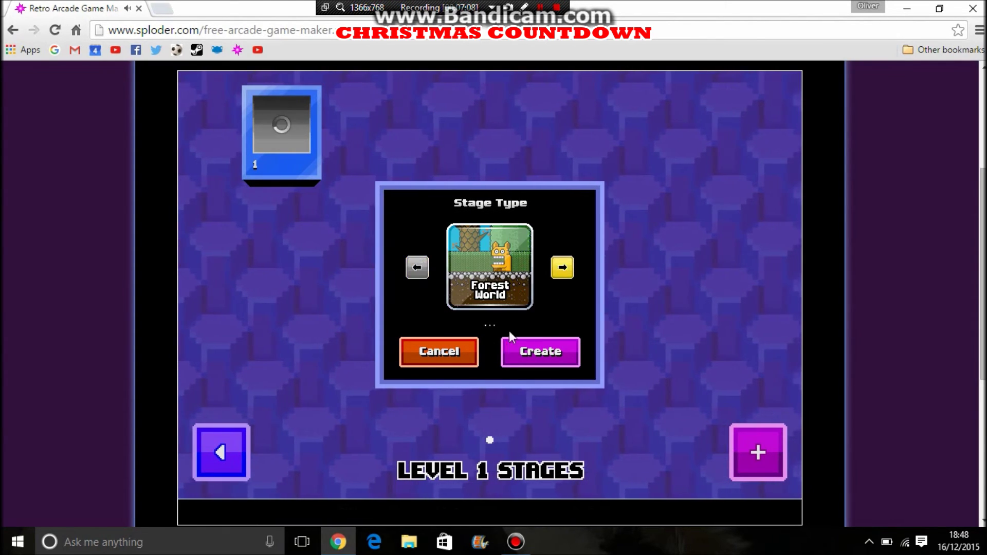
{"action": "left_click", "coordinate": [526, 356]}
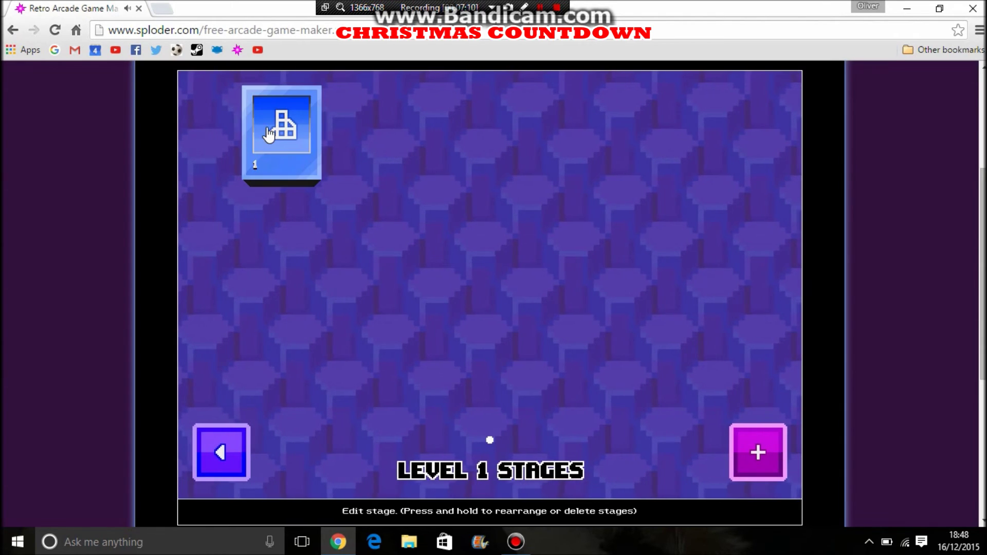
Open the new stage for editing and draw a hilly land profile with the yellow-topped ground
{"action": "left_click", "coordinate": [276, 133]}
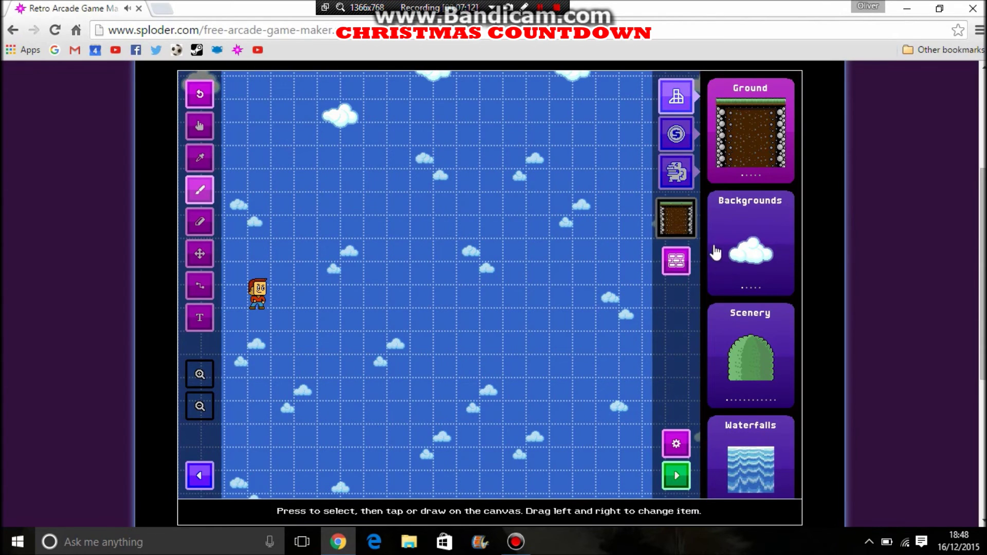
{"action": "left_click_drag", "start_coordinate": [756, 149], "coordinate": [737, 142]}
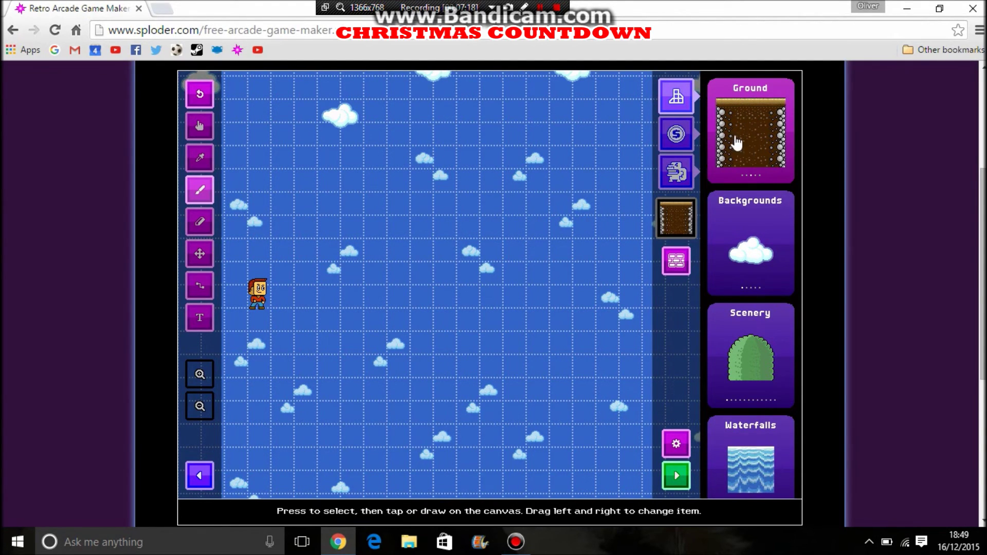
{"action": "mouse_move", "coordinate": [287, 363]}
{"action": "left_mouse_down"}
{"action": "mouse_move", "coordinate": [449, 328]}
{"action": "mouse_move", "coordinate": [499, 284]}
{"action": "mouse_move", "coordinate": [523, 210]}
{"action": "mouse_move", "coordinate": [601, 211]}
{"action": "mouse_move", "coordinate": [639, 278]}
{"action": "left_mouse_up"}
{"action": "mouse_move", "coordinate": [669, 350]}
{"action": "left_mouse_down"}
{"action": "mouse_move", "coordinate": [692, 354]}
{"action": "mouse_move", "coordinate": [697, 382]}
{"action": "left_mouse_up"}
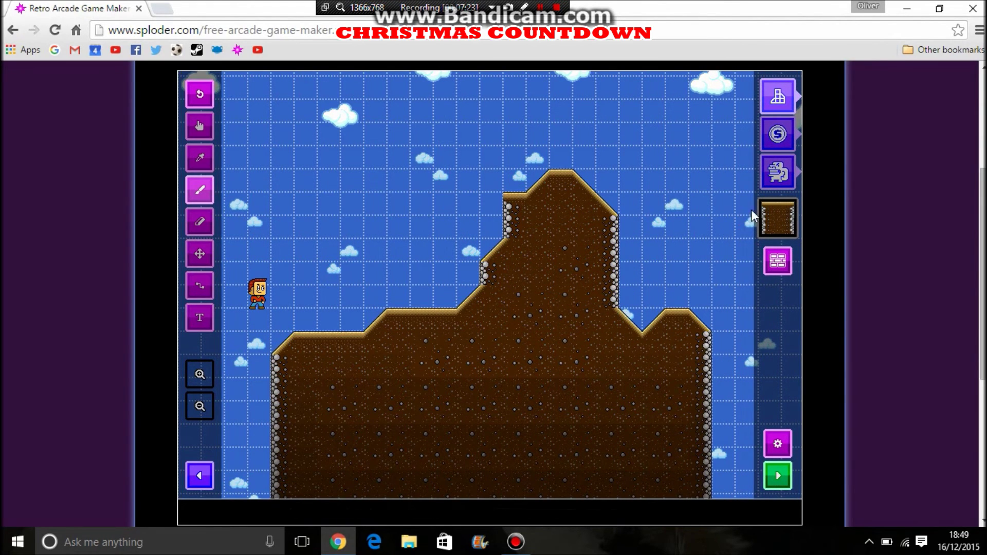
Redraw the land with the stone-edged ground as a slope descending to a valley and rising at the far end
{"action": "left_click", "coordinate": [778, 218]}
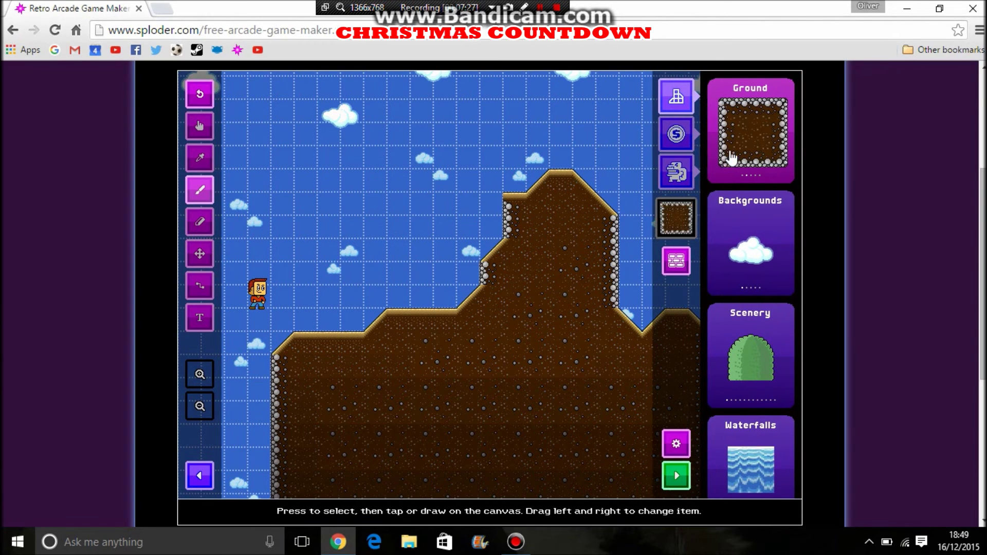
{"action": "left_click", "coordinate": [732, 157]}
{"action": "mouse_move", "coordinate": [316, 308]}
{"action": "left_mouse_down"}
{"action": "mouse_move", "coordinate": [502, 280]}
{"action": "mouse_move", "coordinate": [665, 396]}
{"action": "mouse_move", "coordinate": [618, 420]}
{"action": "mouse_move", "coordinate": [205, 353]}
{"action": "left_mouse_up"}
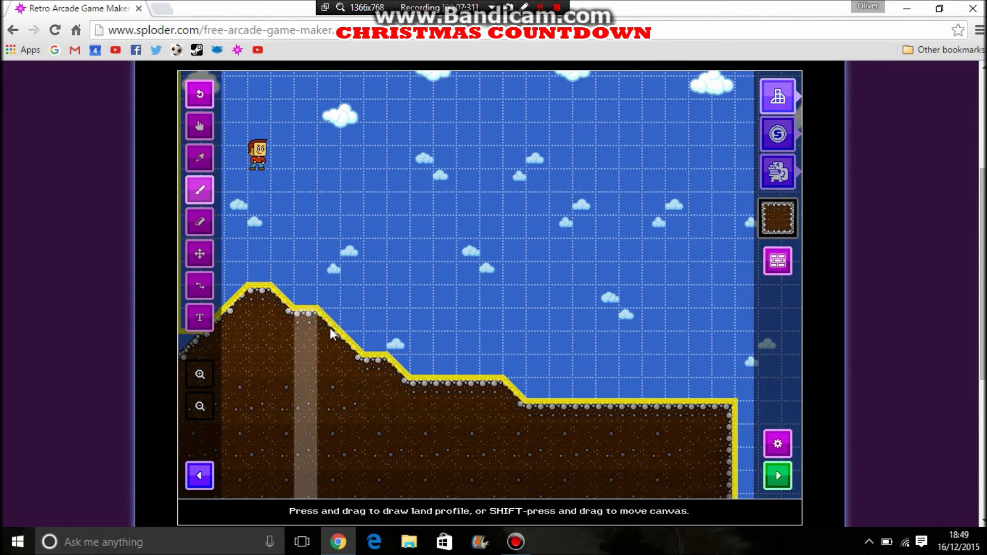
{"action": "mouse_move", "coordinate": [331, 334]}
{"action": "left_mouse_down"}
{"action": "mouse_move", "coordinate": [409, 352]}
{"action": "mouse_move", "coordinate": [616, 444]}
{"action": "mouse_move", "coordinate": [700, 426]}
{"action": "mouse_move", "coordinate": [745, 330]}
{"action": "mouse_move", "coordinate": [796, 339]}
{"action": "left_mouse_up"}
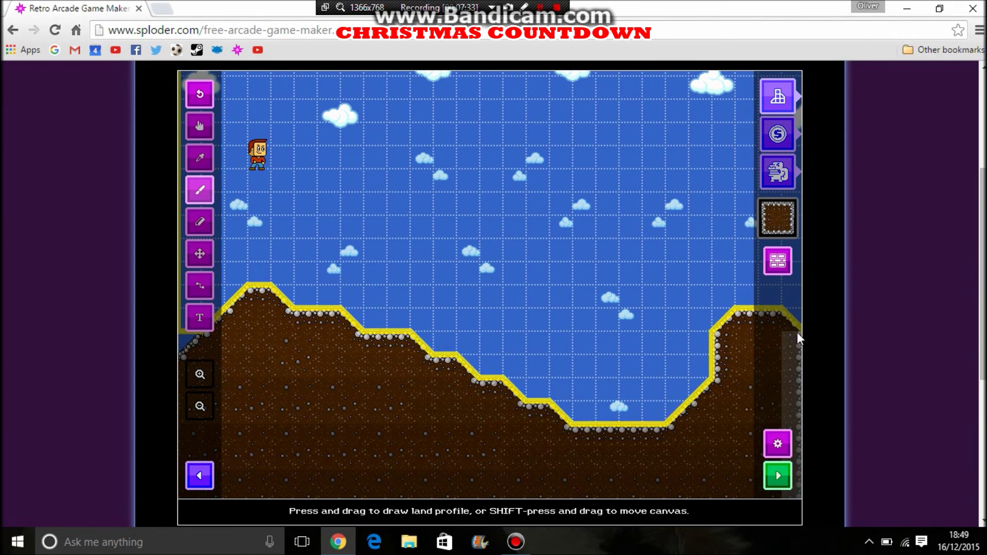
Paint the starry background over the sky and draw icy blue round-topped scenery columns along the slope and valley
{"action": "left_click", "coordinate": [777, 218]}
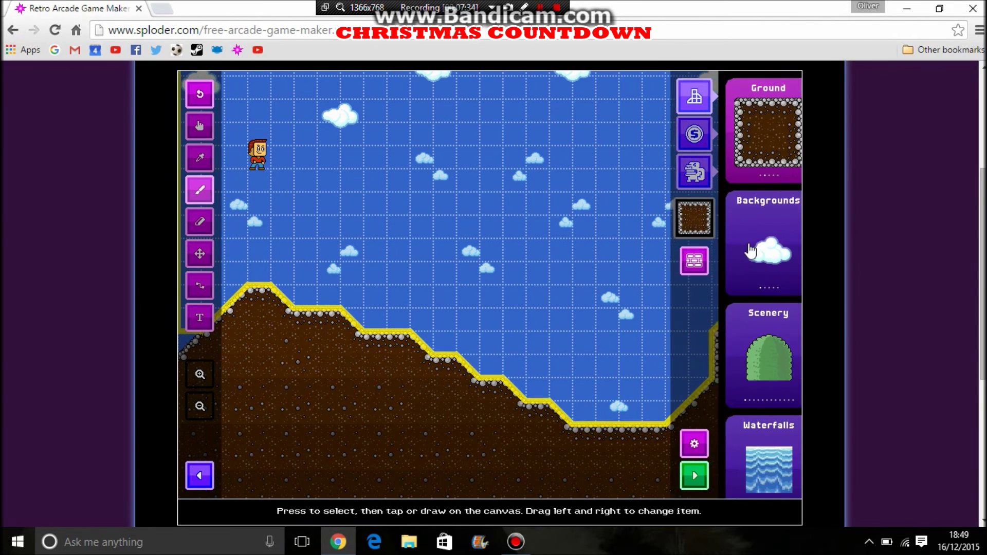
{"action": "left_click", "coordinate": [769, 271]}
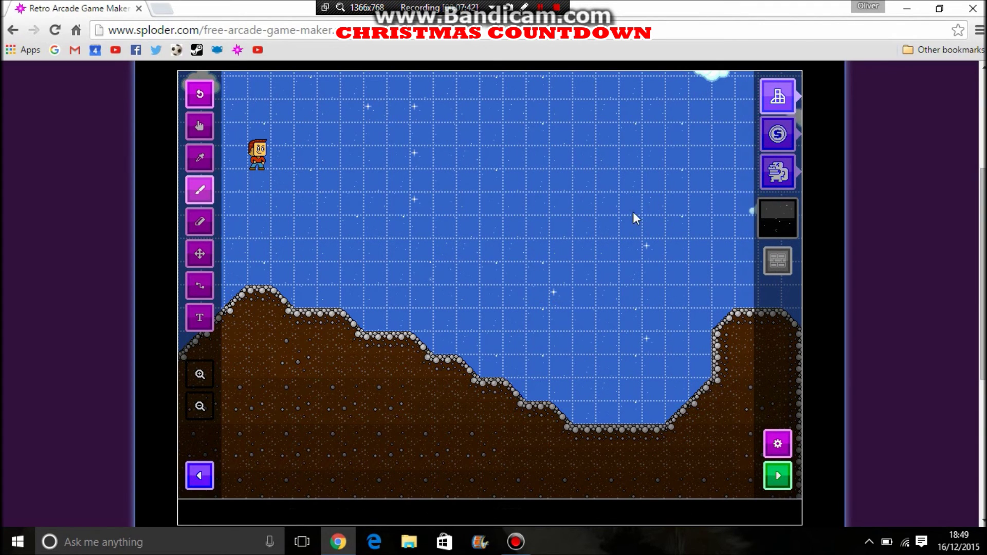
{"action": "left_click", "coordinate": [779, 233]}
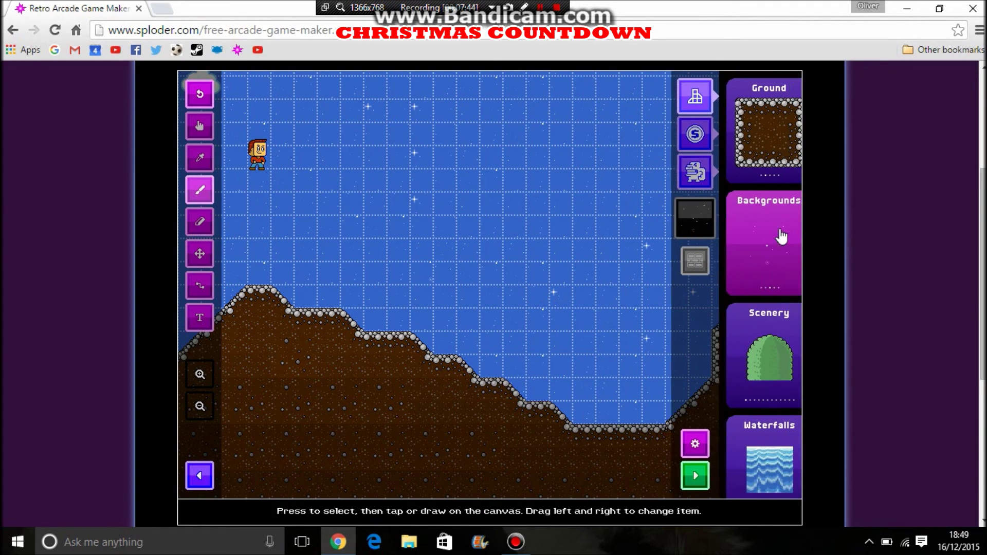
{"action": "left_click_drag", "start_coordinate": [777, 327], "coordinate": [727, 336]}
{"action": "mouse_move", "coordinate": [319, 216]}
{"action": "left_mouse_down"}
{"action": "mouse_move", "coordinate": [489, 252]}
{"action": "mouse_move", "coordinate": [668, 342]}
{"action": "mouse_move", "coordinate": [721, 275]}
{"action": "mouse_move", "coordinate": [734, 285]}
{"action": "left_mouse_up"}
Draw stone-face scenery columns of differing heights on the lower slope and across the valley
{"action": "left_click", "coordinate": [779, 221]}
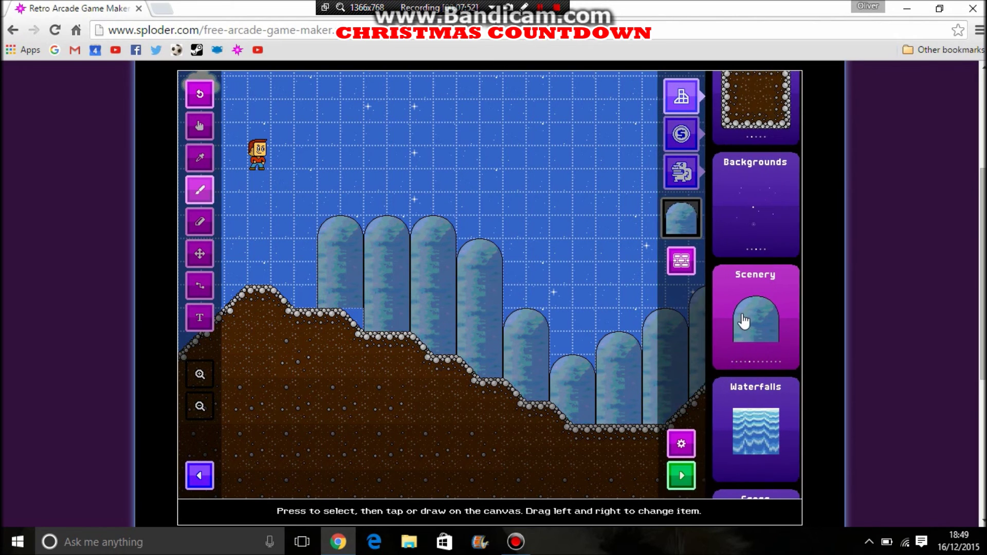
{"action": "left_click_drag", "start_coordinate": [761, 321], "coordinate": [734, 319]}
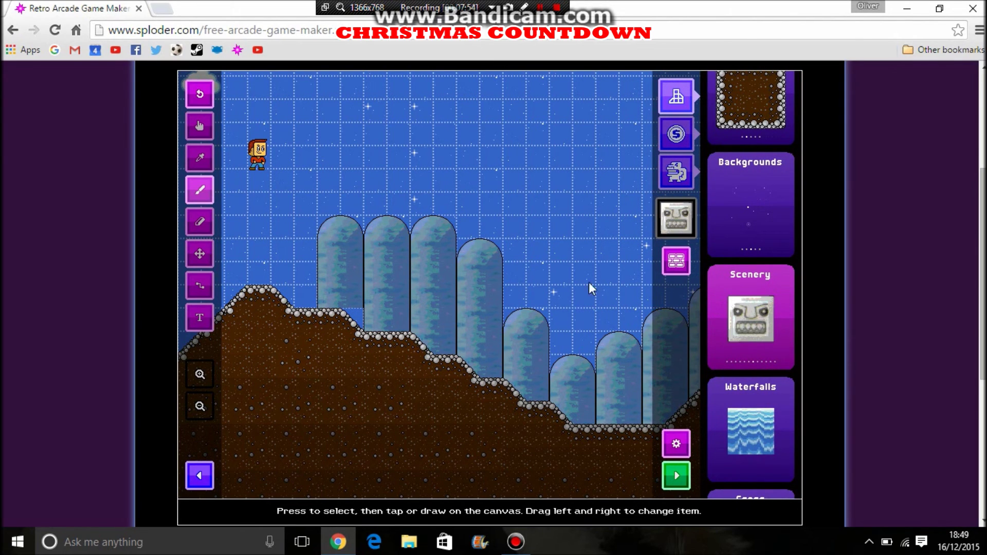
{"action": "mouse_move", "coordinate": [592, 289]}
{"action": "left_mouse_down"}
{"action": "mouse_move", "coordinate": [465, 175]}
{"action": "mouse_move", "coordinate": [478, 178]}
{"action": "left_mouse_up"}
{"action": "mouse_move", "coordinate": [571, 244]}
{"action": "left_mouse_down"}
{"action": "mouse_move", "coordinate": [643, 288]}
{"action": "mouse_move", "coordinate": [730, 293]}
{"action": "left_mouse_up"}
Draw light grey stone round-topped scenery columns on the hilltop at the start and along the rise at the far end
{"action": "left_click", "coordinate": [772, 227]}
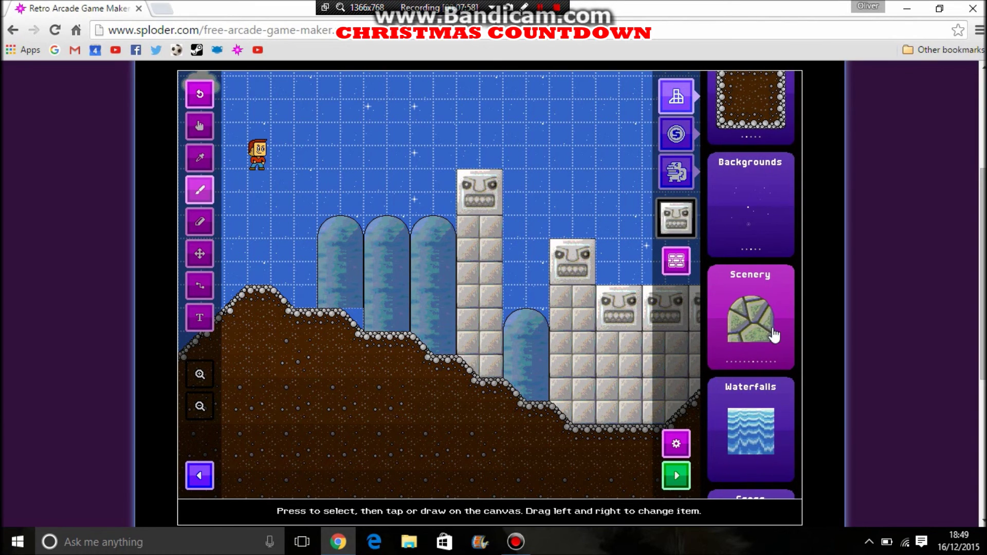
{"action": "left_click_drag", "start_coordinate": [773, 335], "coordinate": [762, 341]}
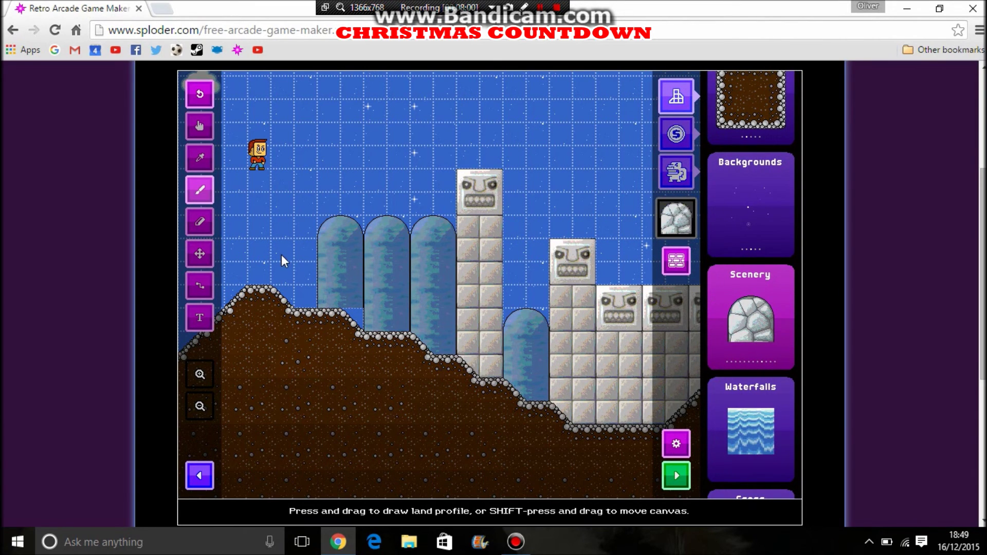
{"action": "left_click_drag", "start_coordinate": [281, 254], "coordinate": [203, 236]}
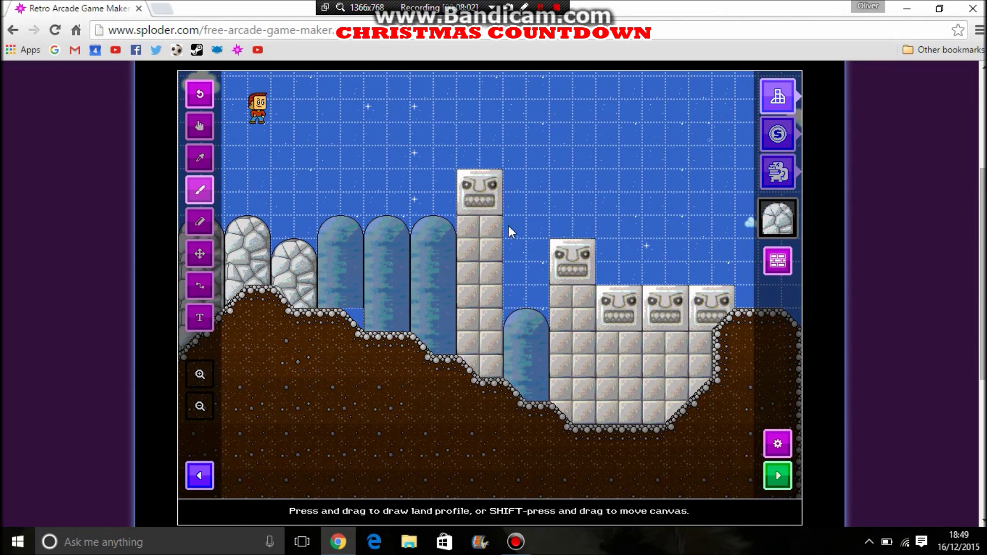
{"action": "mouse_move", "coordinate": [696, 253]}
{"action": "left_mouse_down"}
{"action": "mouse_move", "coordinate": [652, 248]}
{"action": "mouse_move", "coordinate": [731, 201]}
{"action": "left_mouse_up"}
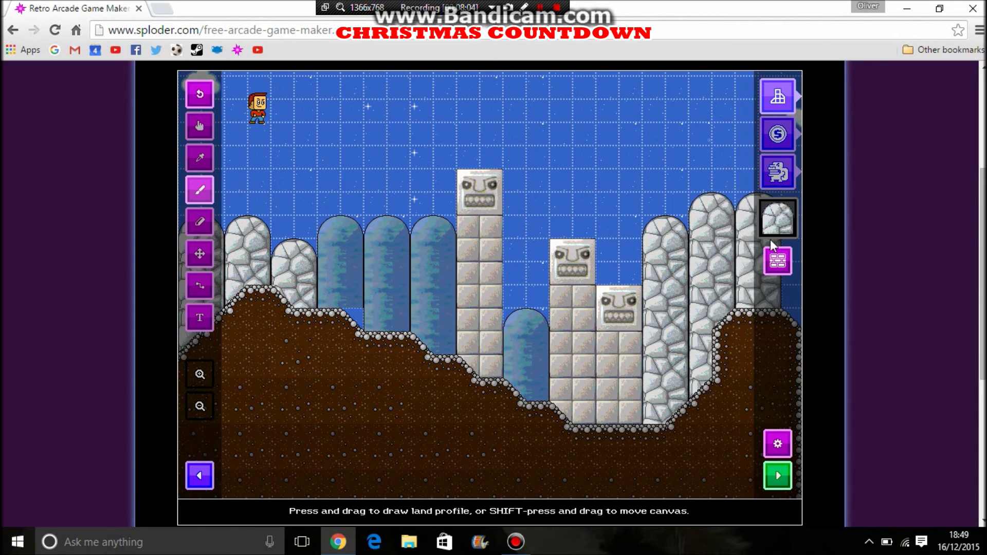
Look through the terrain pieces, from scenery, grass and vines to liquids, platforms and the barrier
{"action": "left_click", "coordinate": [783, 232]}
{"action": "left_click_drag", "start_coordinate": [753, 334], "coordinate": [714, 347]}
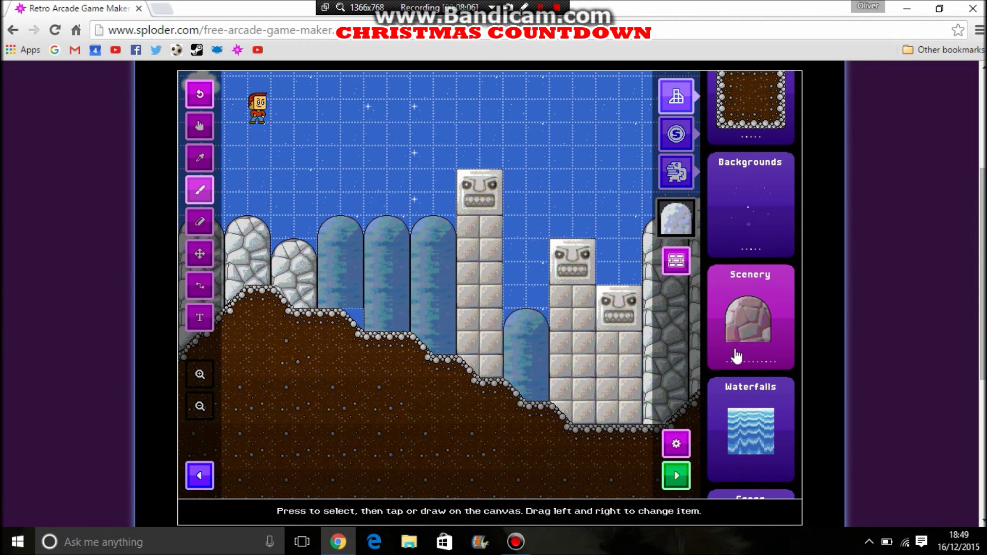
{"action": "scroll", "coordinate": [765, 428], "scroll_direction": "down", "scroll_amount": 3}
{"action": "left_click", "coordinate": [760, 430]}
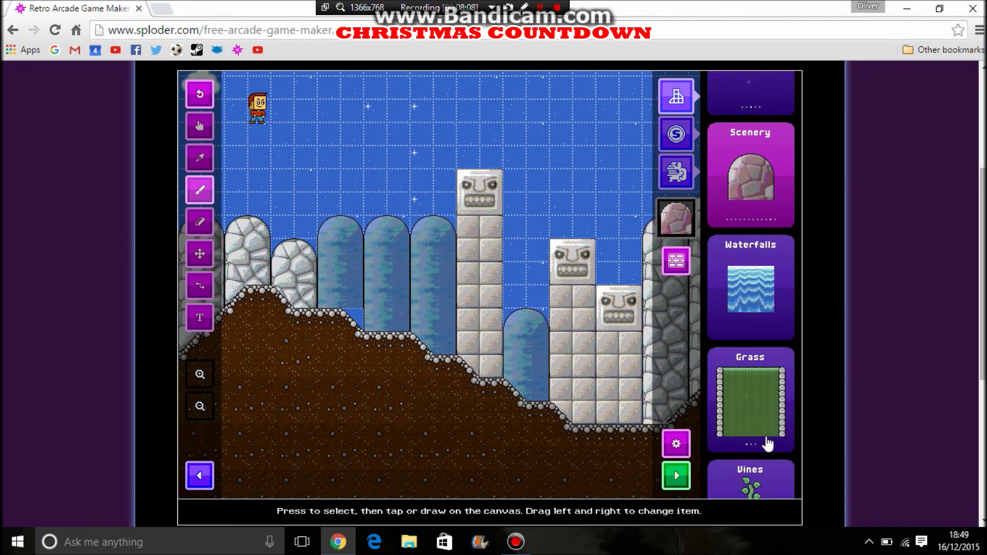
{"action": "scroll", "coordinate": [751, 381], "scroll_direction": "down", "scroll_amount": 3}
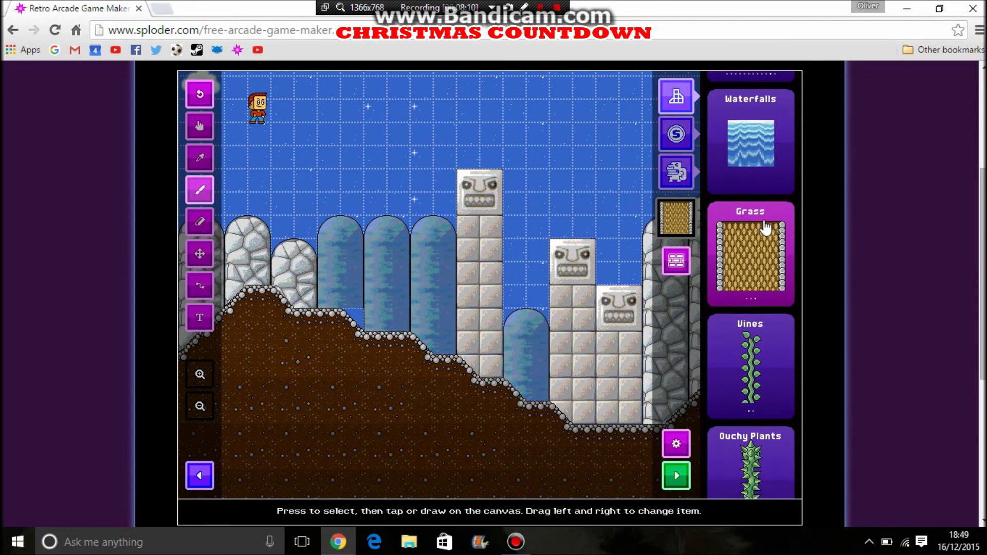
{"action": "left_click", "coordinate": [762, 367]}
{"action": "scroll", "coordinate": [762, 433], "scroll_direction": "down", "scroll_amount": 3}
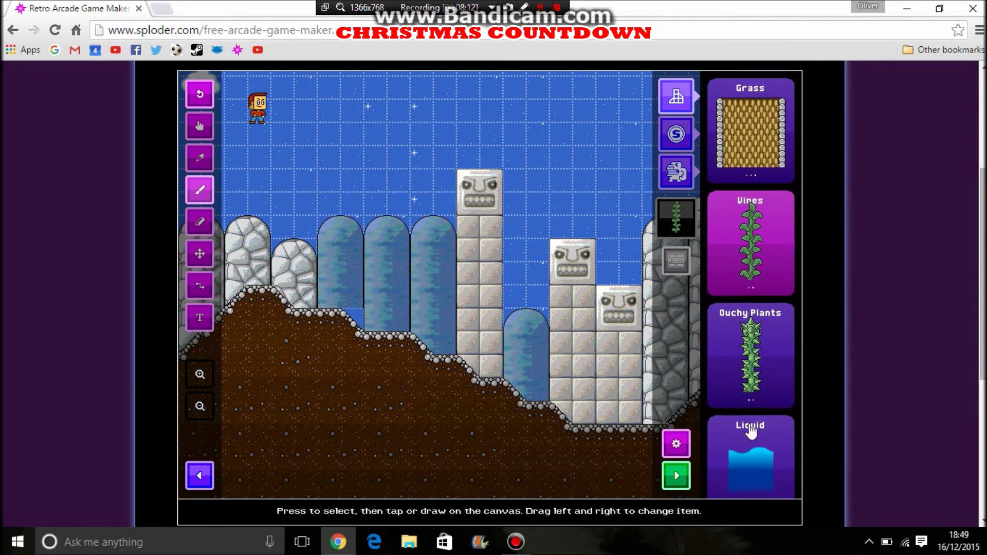
{"action": "left_click_drag", "start_coordinate": [759, 333], "coordinate": [712, 331]}
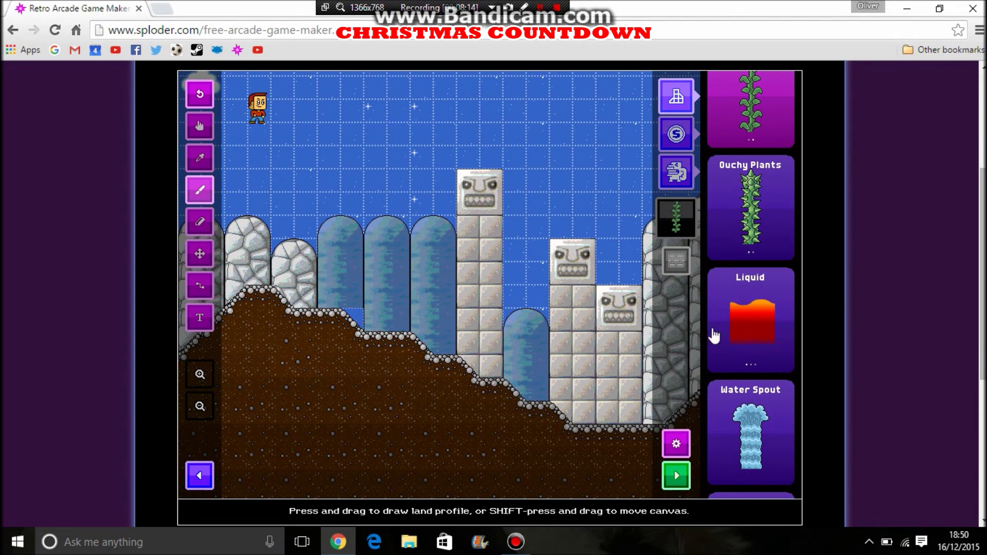
{"action": "scroll", "coordinate": [745, 331], "scroll_direction": "down", "scroll_amount": 3}
{"action": "scroll", "coordinate": [740, 324], "scroll_direction": "down", "scroll_amount": 3}
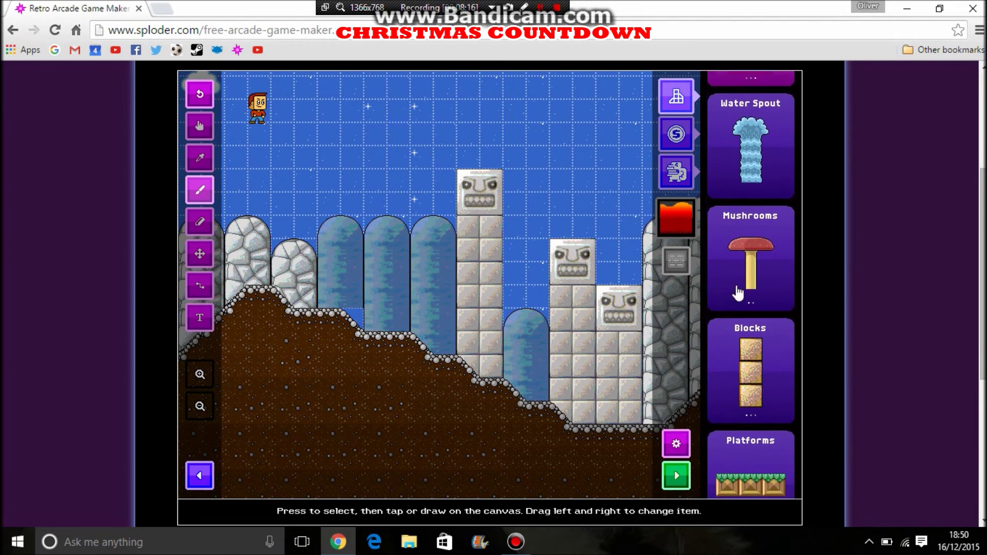
{"action": "left_click", "coordinate": [724, 316]}
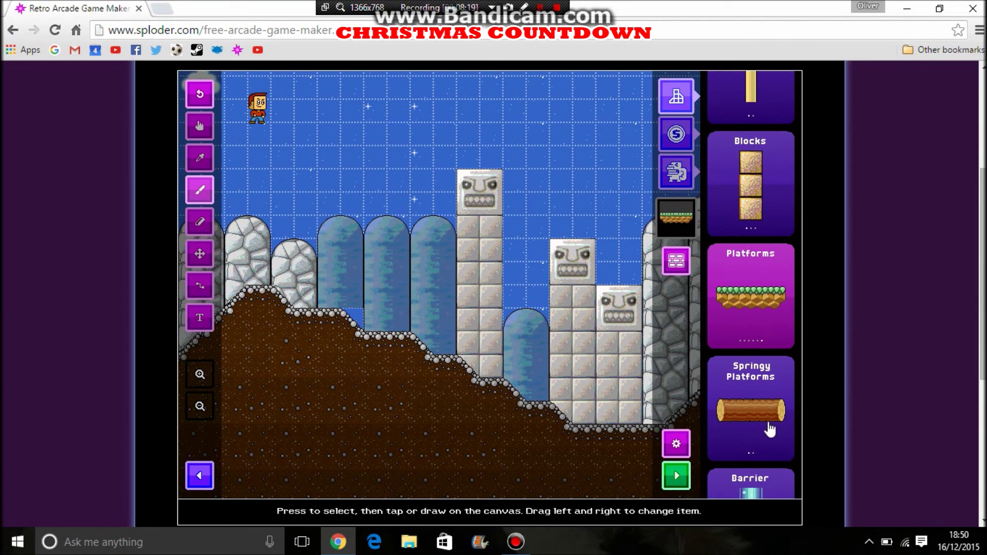
{"action": "scroll", "coordinate": [770, 429], "scroll_direction": "down", "scroll_amount": 1}
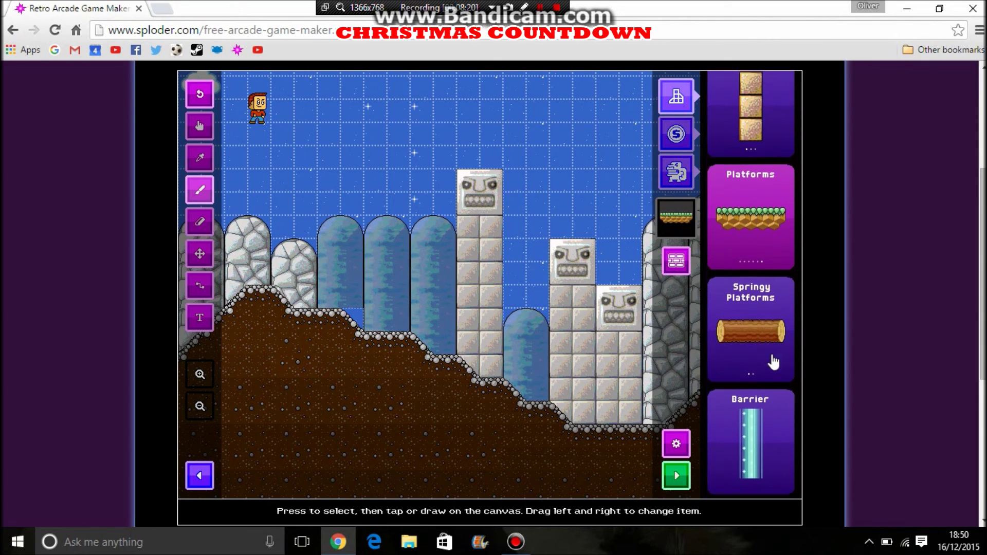
Look through the placeable items, including power-ups, spawners, decorations, switches, link logic, collectibles and story elements
{"action": "left_click", "coordinate": [677, 146]}
{"action": "scroll", "coordinate": [738, 185], "scroll_direction": "down", "scroll_amount": 3}
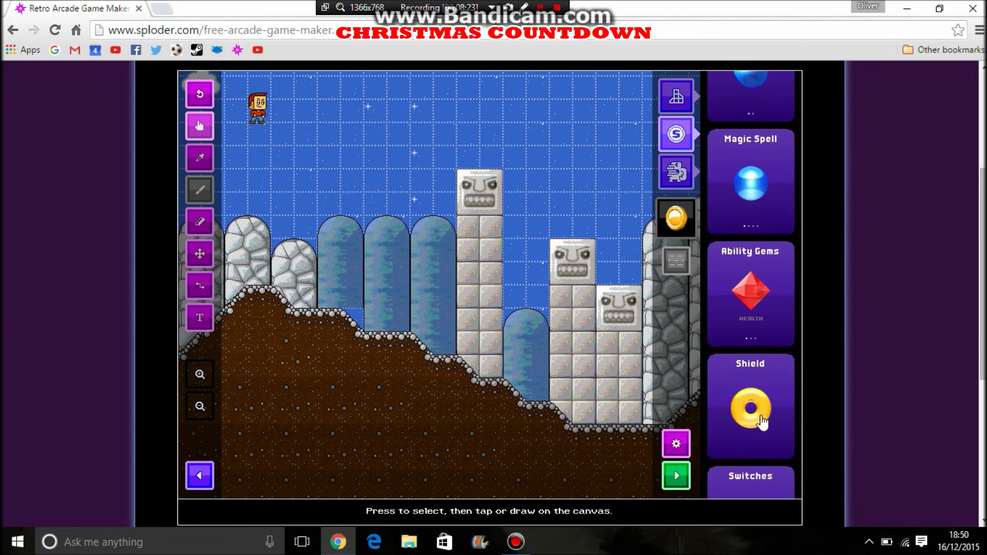
{"action": "scroll", "coordinate": [766, 401], "scroll_direction": "down", "scroll_amount": 3}
{"action": "scroll", "coordinate": [748, 364], "scroll_direction": "down", "scroll_amount": 5}
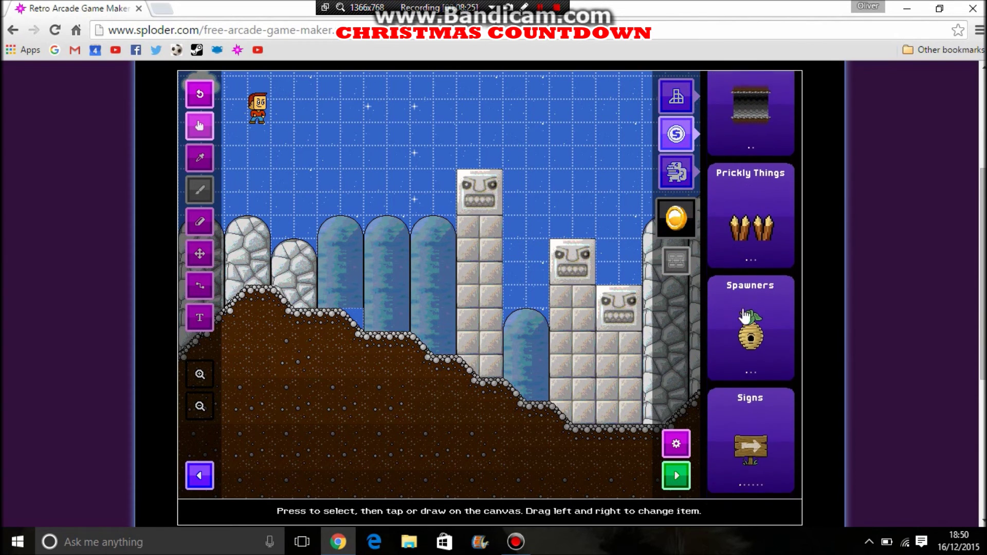
{"action": "scroll", "coordinate": [748, 342], "scroll_direction": "down", "scroll_amount": 4}
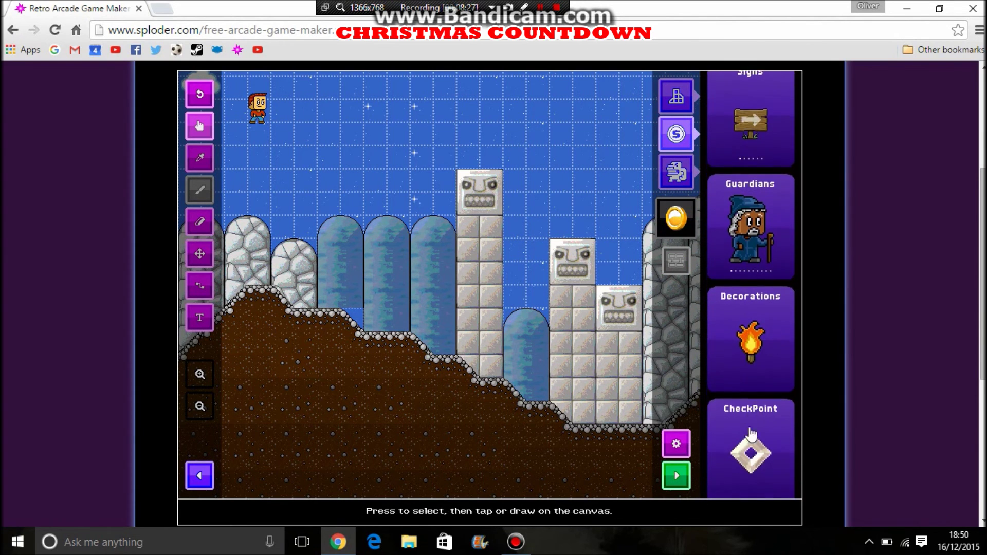
{"action": "left_click", "coordinate": [747, 321]}
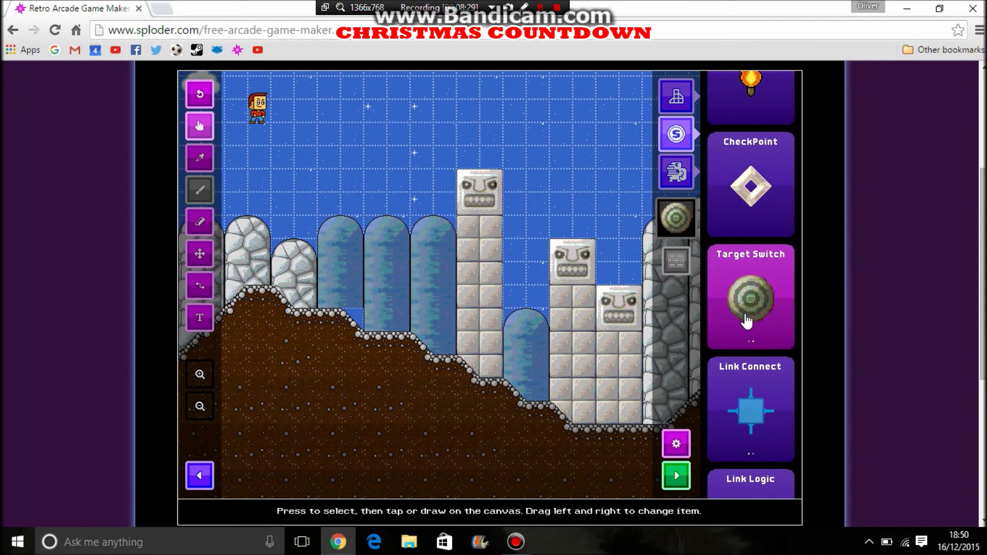
{"action": "left_click", "coordinate": [727, 425]}
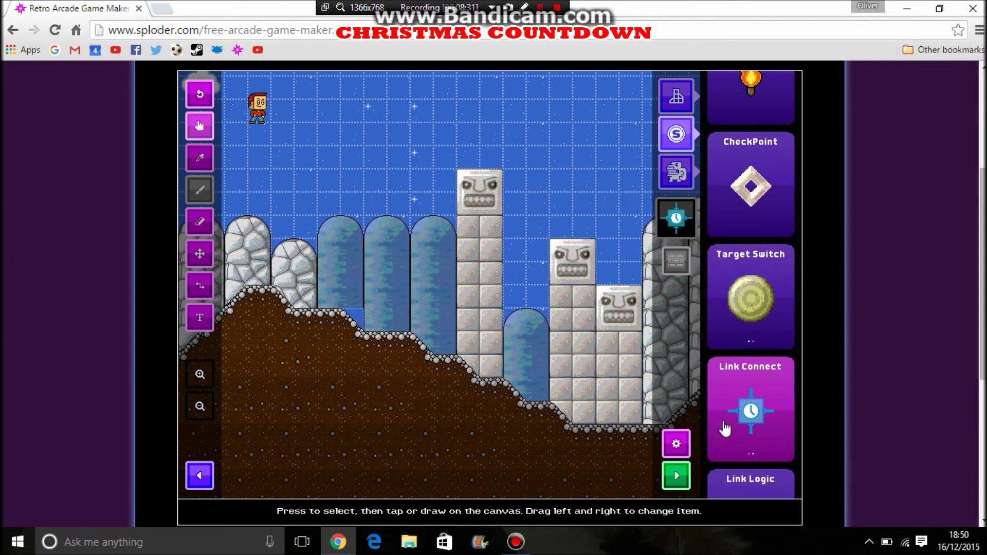
{"action": "scroll", "coordinate": [746, 370], "scroll_direction": "down", "scroll_amount": 3}
{"action": "left_click_drag", "start_coordinate": [787, 369], "coordinate": [700, 351]}
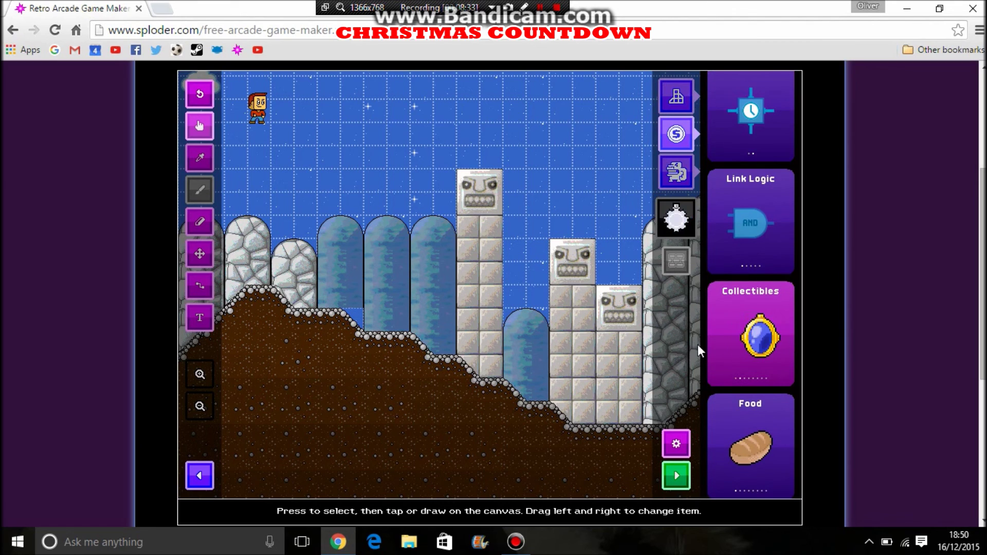
{"action": "scroll", "coordinate": [704, 339], "scroll_direction": "down", "scroll_amount": 3}
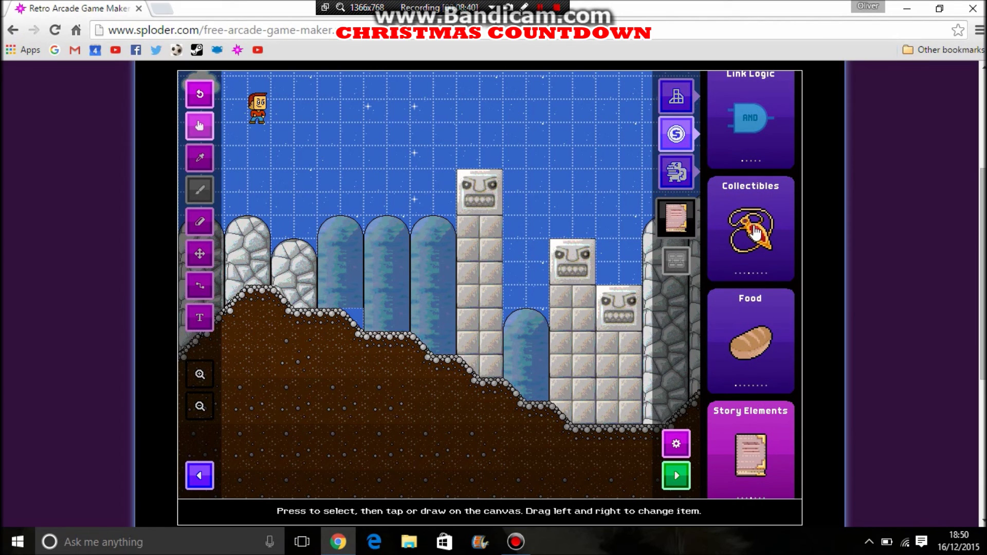
{"action": "left_click_drag", "start_coordinate": [771, 119], "coordinate": [701, 163]}
{"action": "left_click_drag", "start_coordinate": [450, 148], "coordinate": [255, 173]}
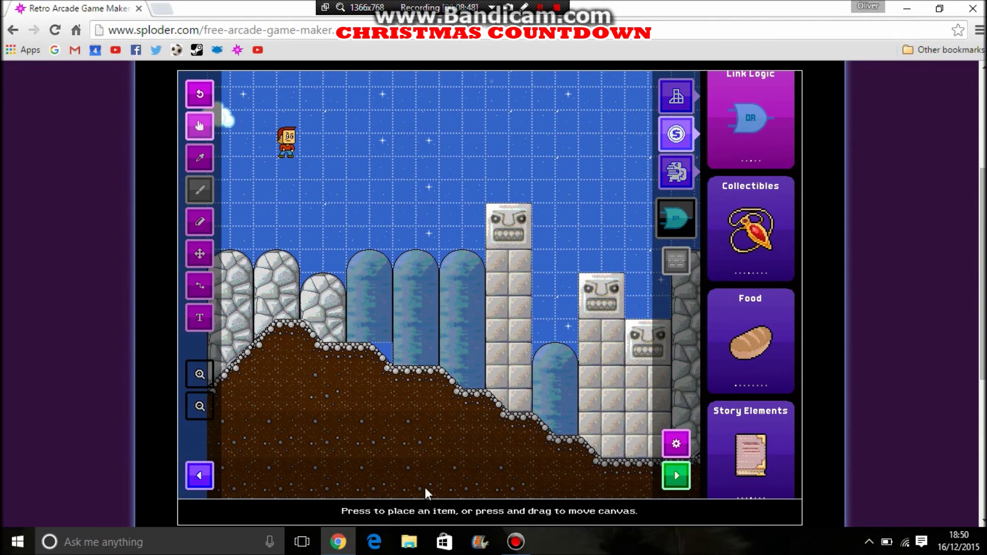
Play-test the stage, running the character down the slope to the raised ledge at the far end and back
{"action": "left_click", "coordinate": [677, 475]}
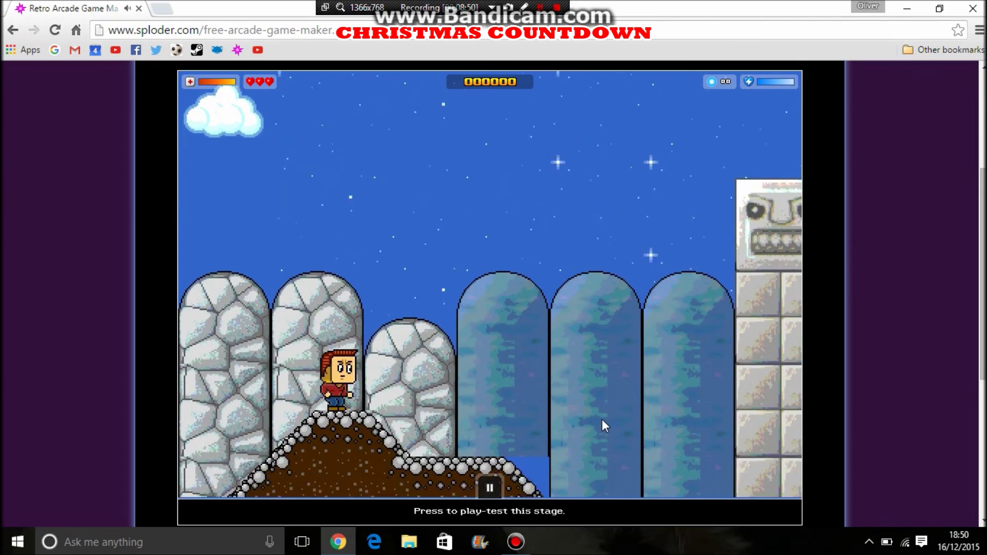
{"action": "key", "text": "Up"}
{"action": "key", "text": "Right"}
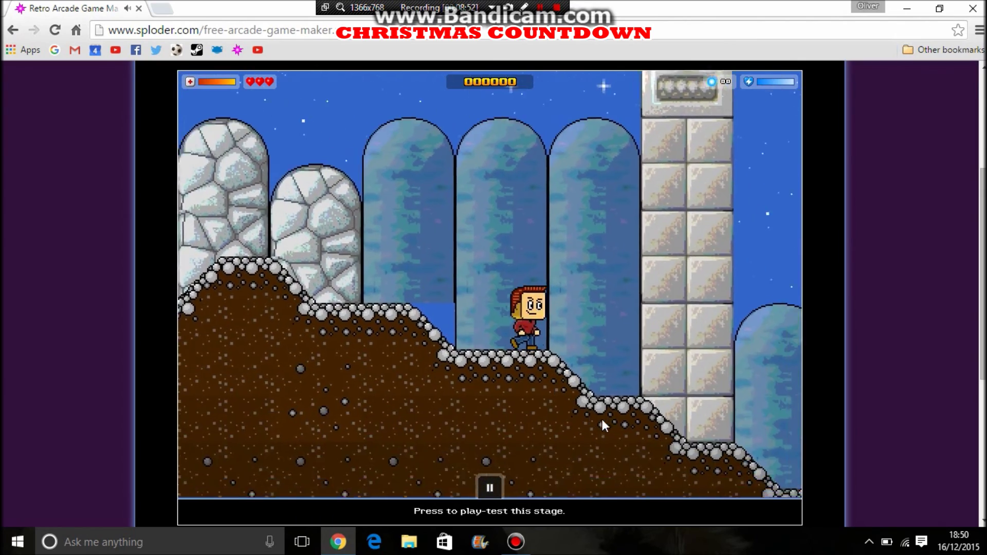
{"action": "key", "text": "Up"}
{"action": "key", "text": "Up"}
{"action": "key", "text": "Right"}
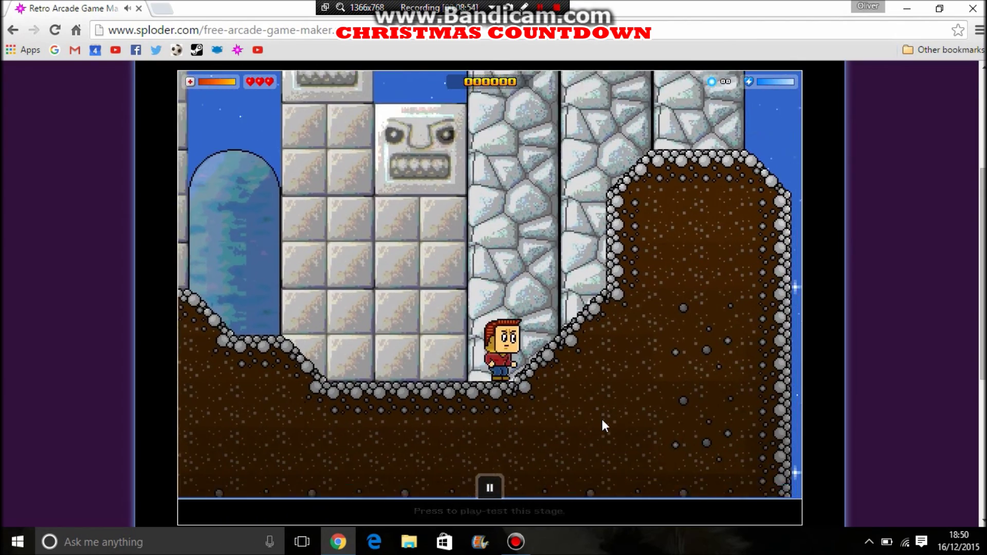
{"action": "key", "text": "Up"}
{"action": "key", "text": "Up"}
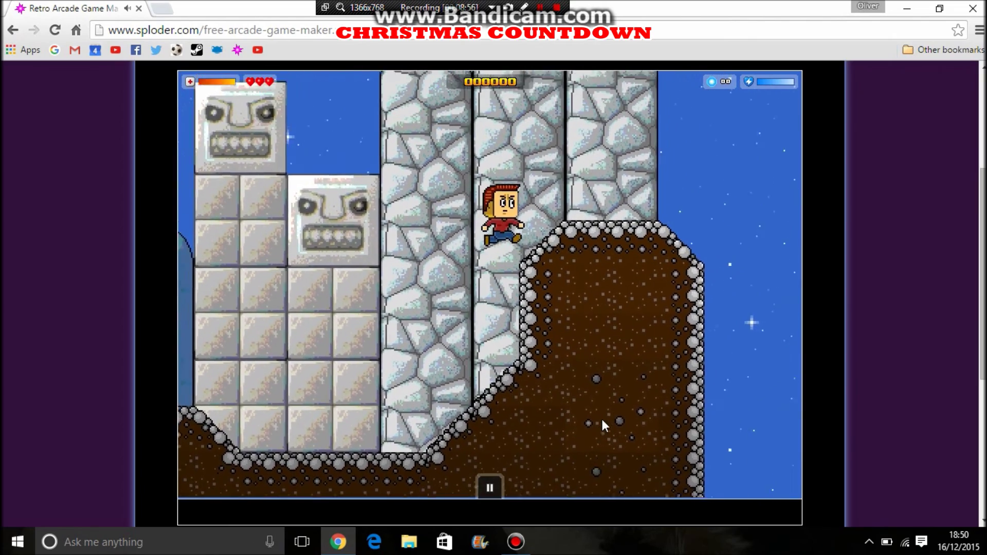
{"action": "key", "text": "Left"}
{"action": "key", "text": "Left"}
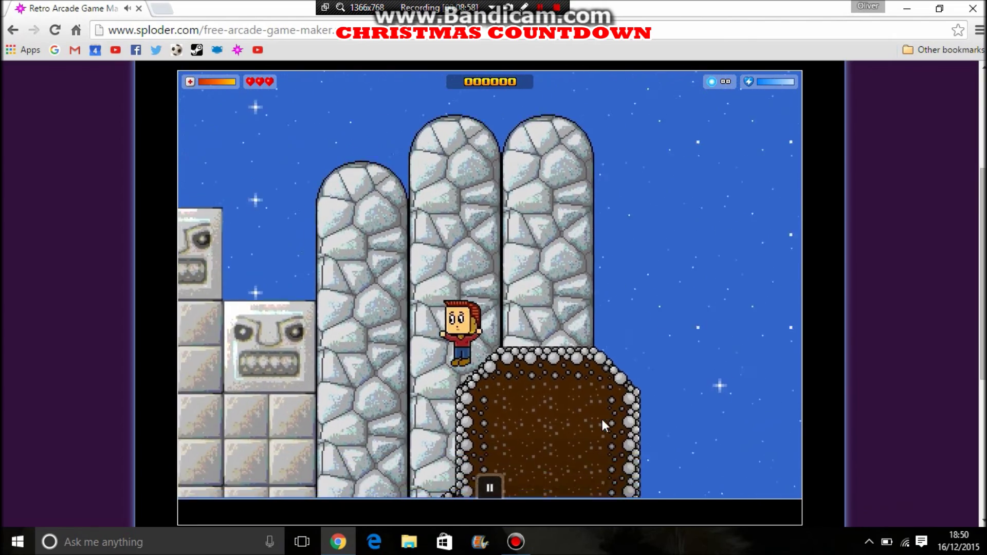
{"action": "key", "text": "Up"}
{"action": "key", "text": "Up"}
{"action": "key", "text": "Left"}
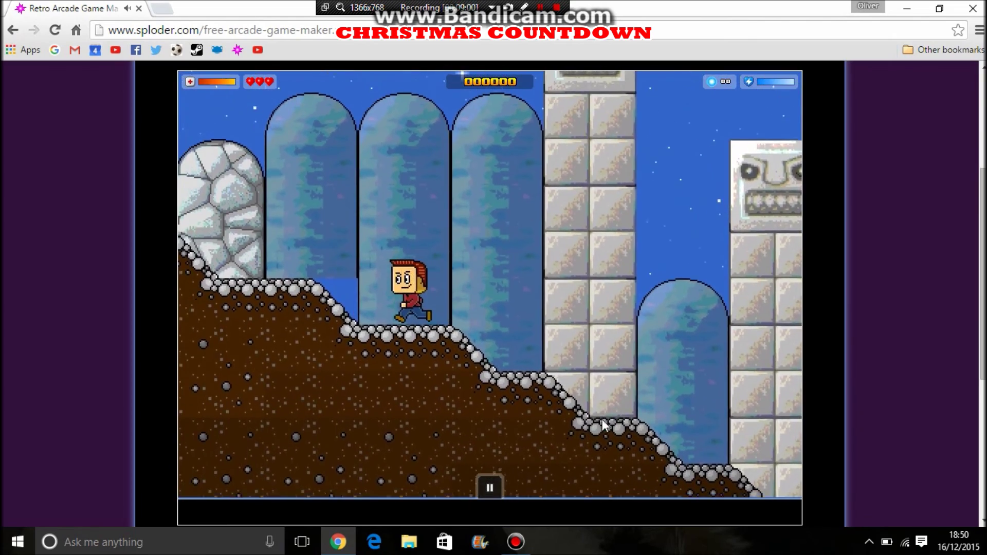
{"action": "key", "text": "Up"}
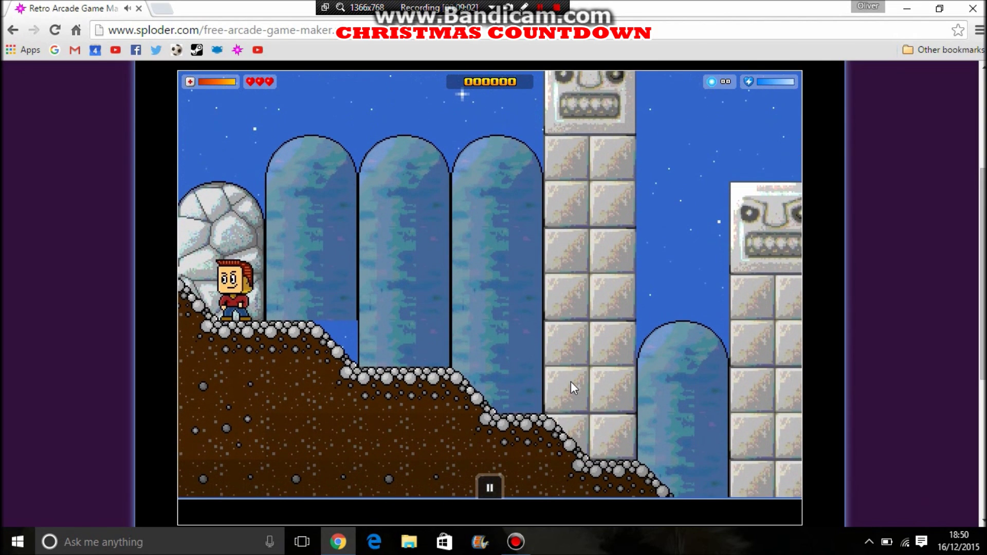
Run the character across the valley to the far ledge and back once more, and end the play-test
{"action": "key", "text": "Right"}
{"action": "key", "text": "Up"}
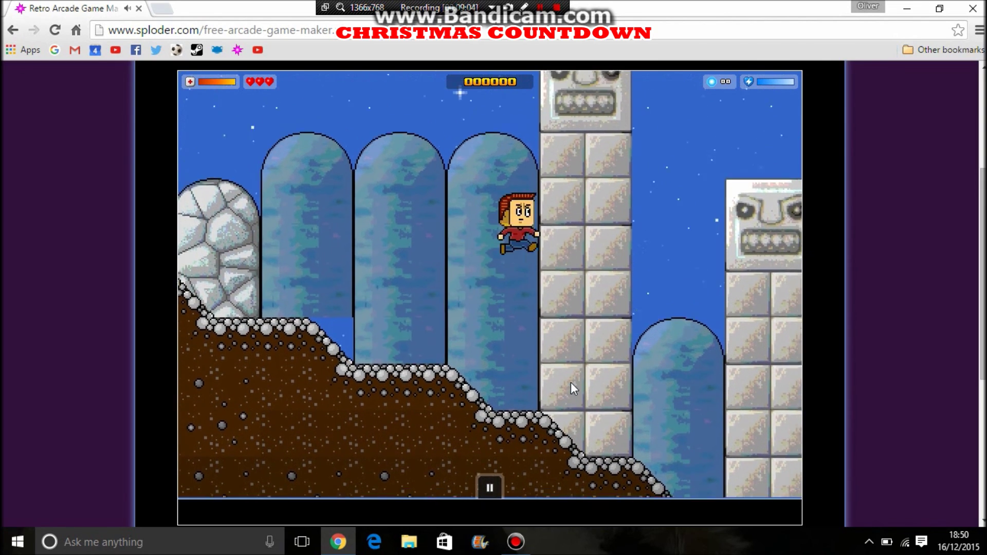
{"action": "key", "text": "Right"}
{"action": "key", "text": "Up"}
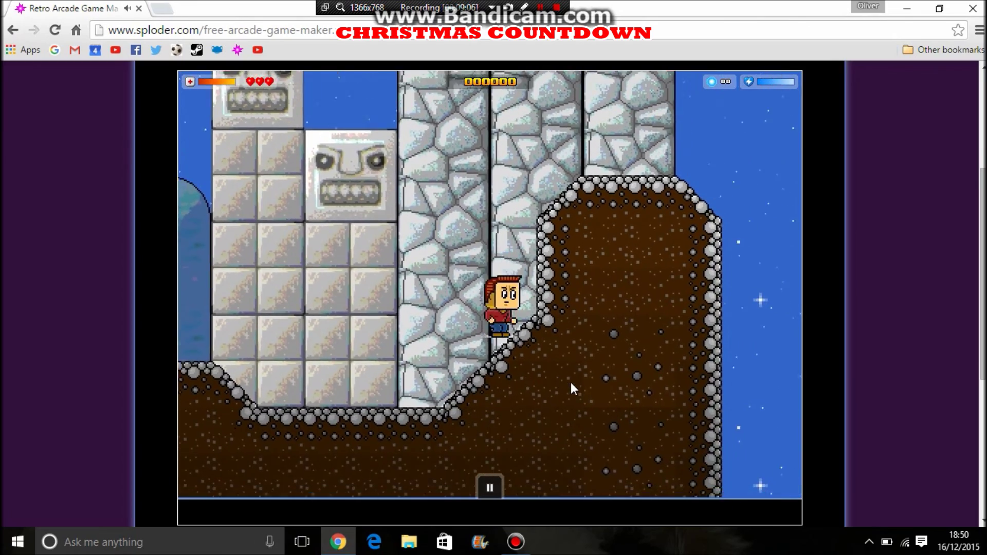
{"action": "key", "text": "Left"}
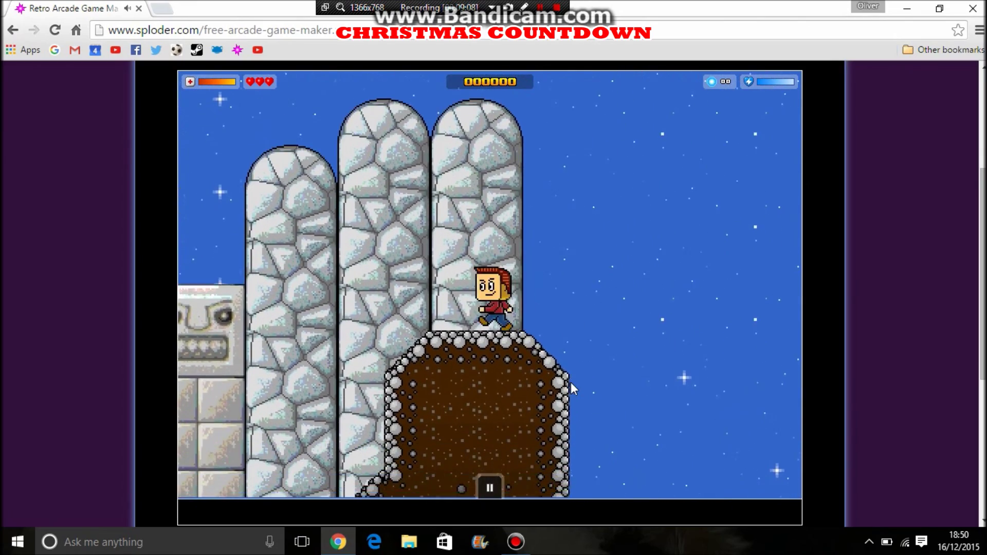
{"action": "key", "text": "Up"}
{"action": "key", "text": "Left"}
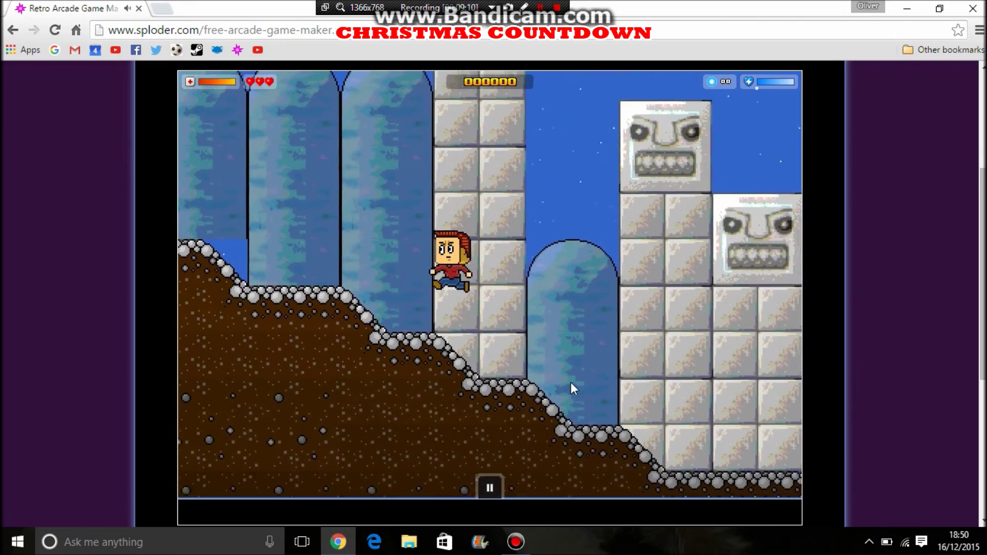
{"action": "key", "text": "Up"}
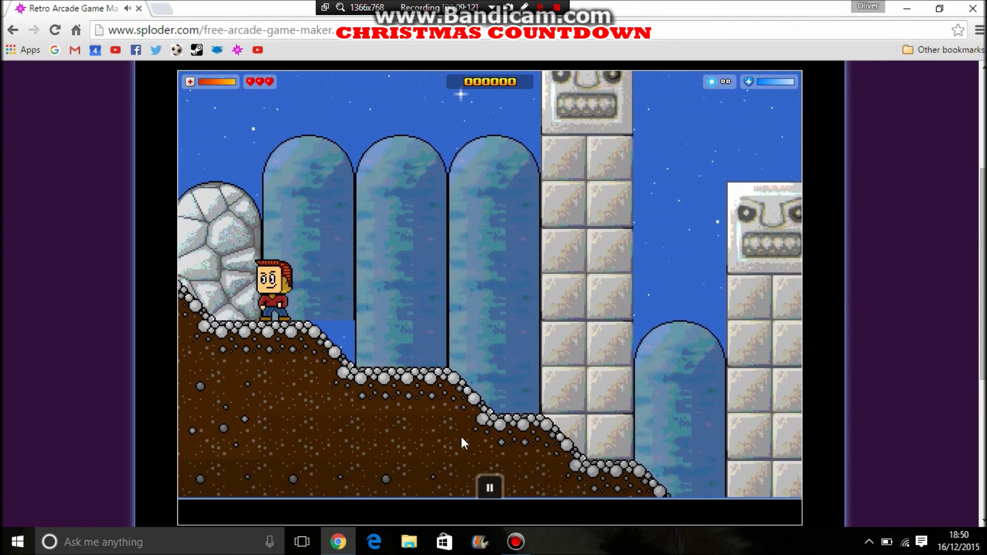
{"action": "left_click", "coordinate": [469, 483]}
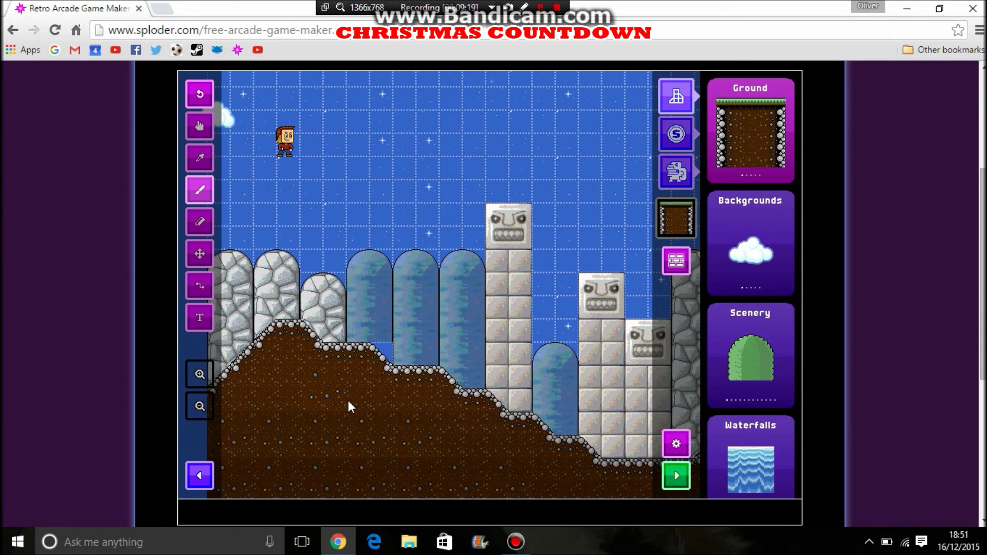
Place the crescent moon background in the sky above the icy blue columns
{"action": "left_click", "coordinate": [758, 277]}
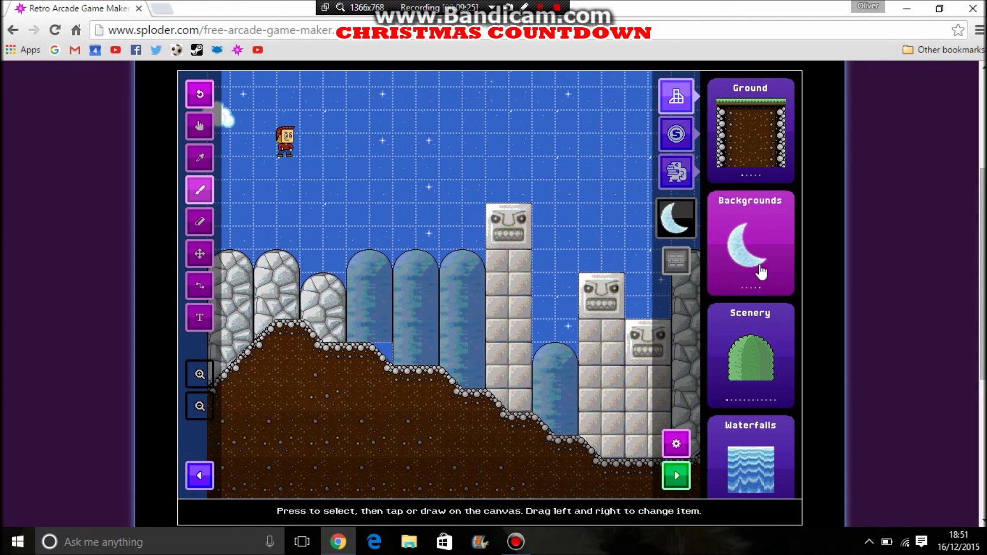
{"action": "left_click", "coordinate": [574, 259]}
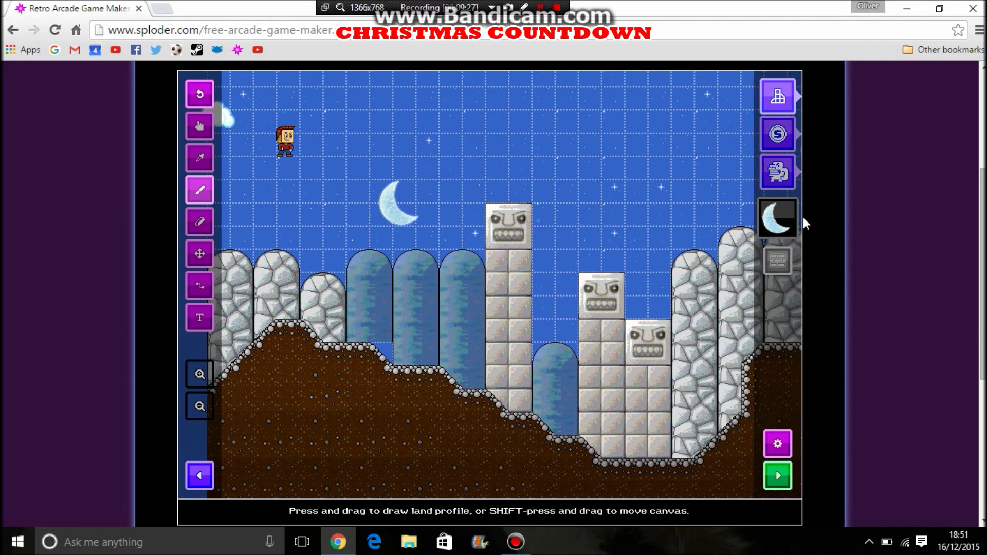